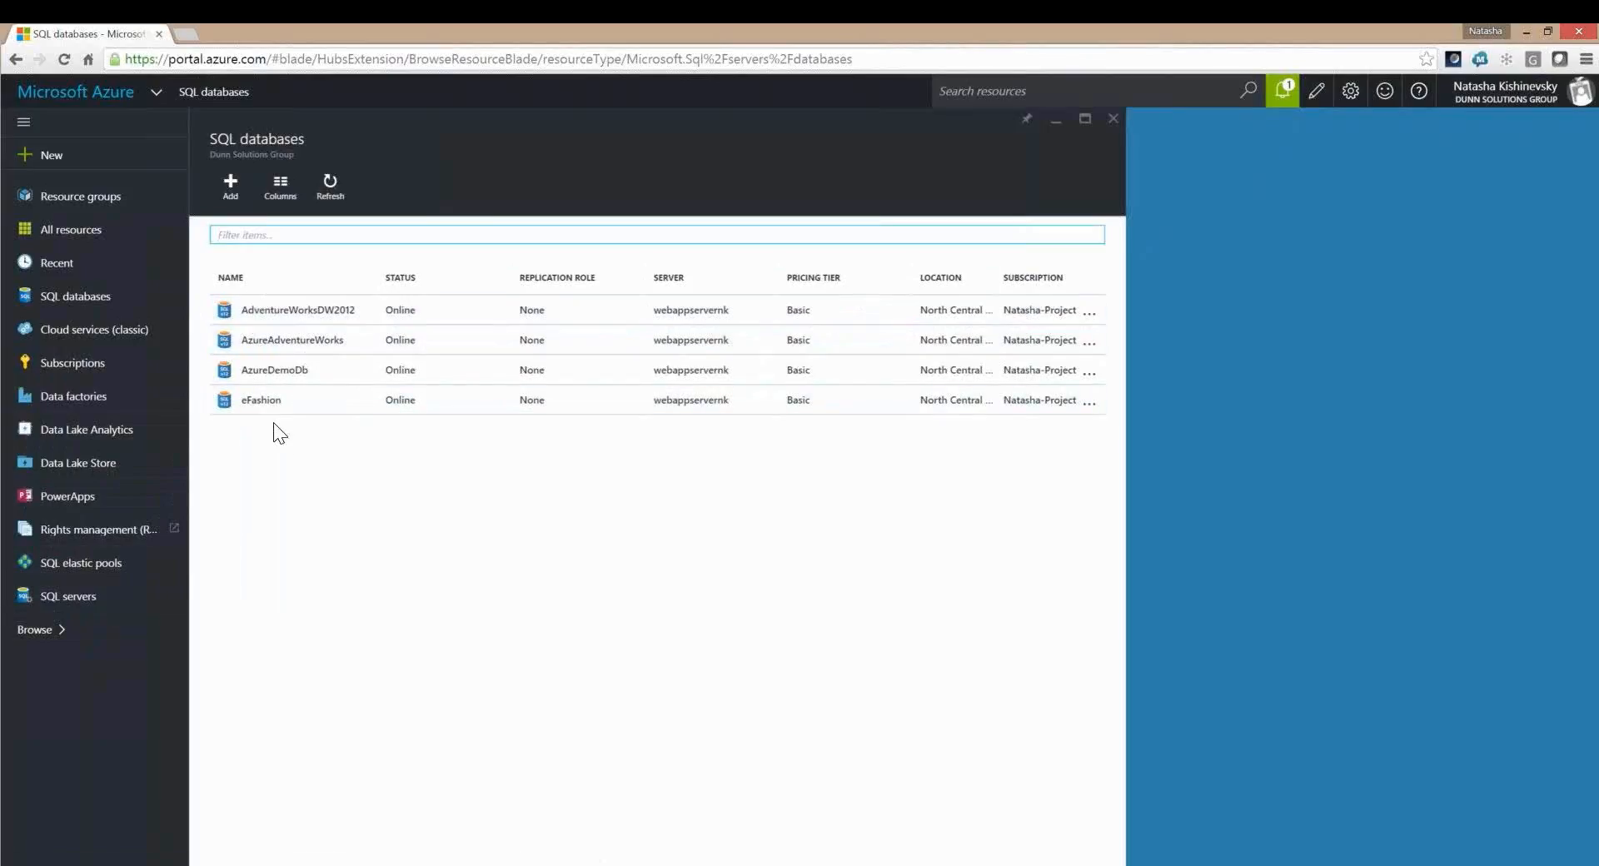
Step: Start a new SQL database from the SQL databases list and name it AzureWebinarDb
click(92, 229)
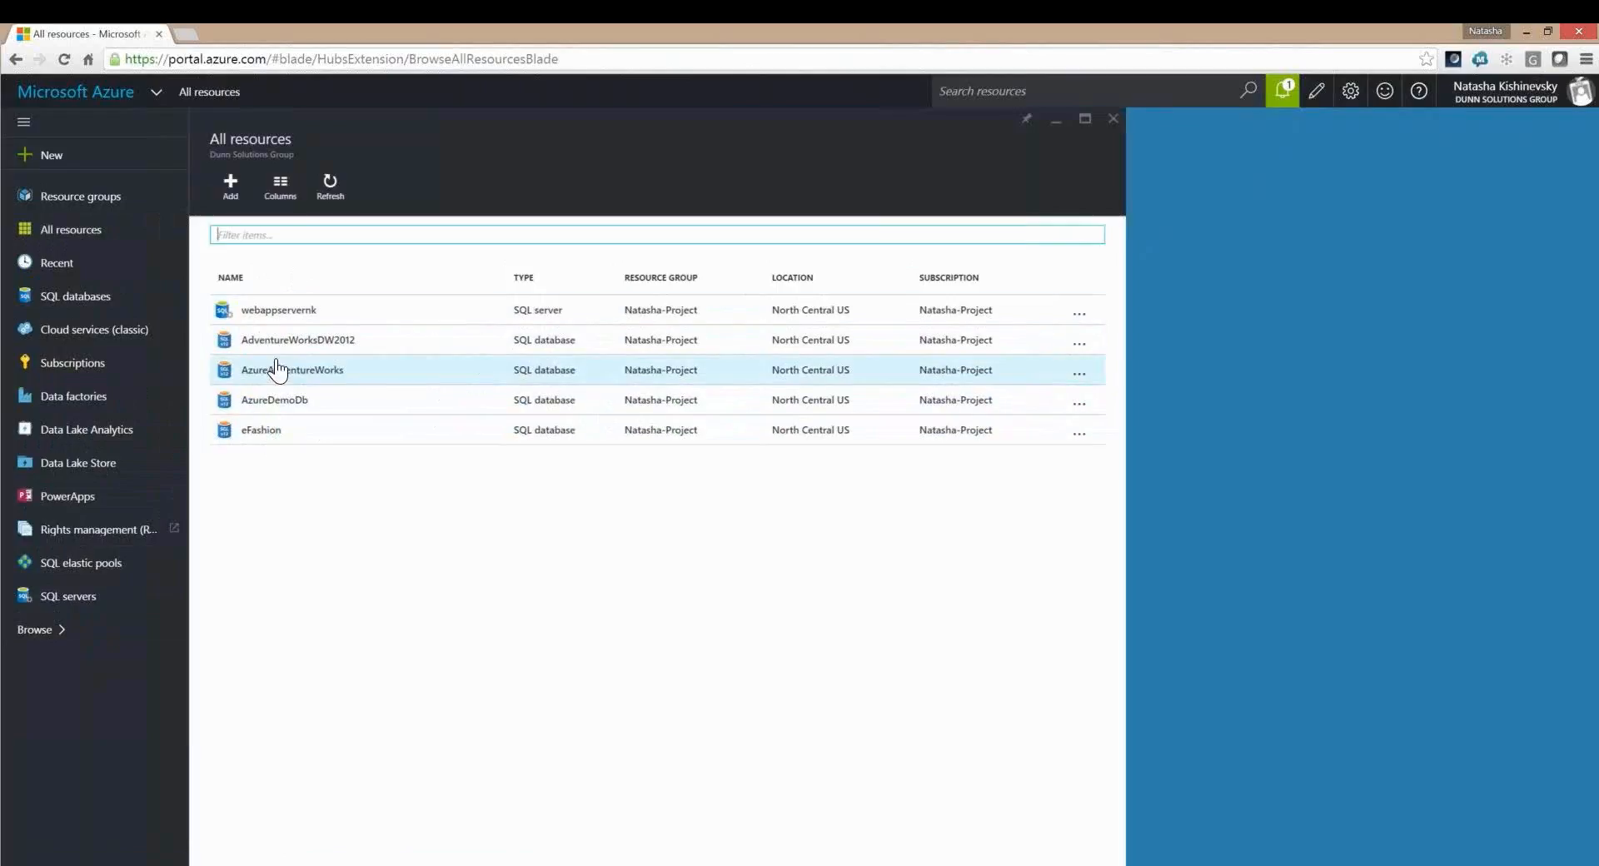
click(73, 308)
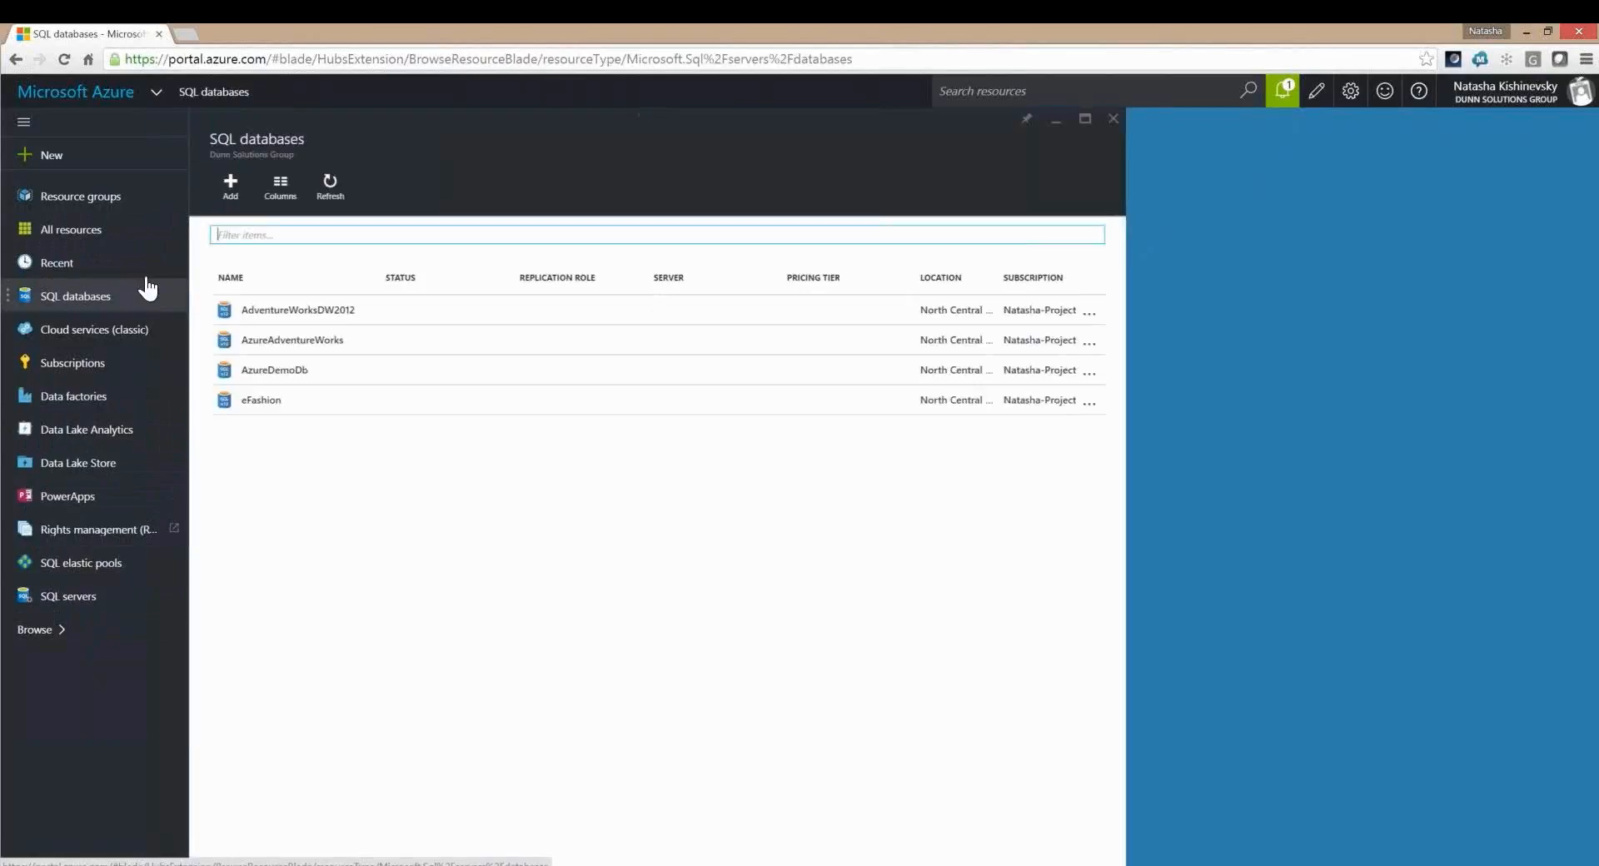
click(237, 191)
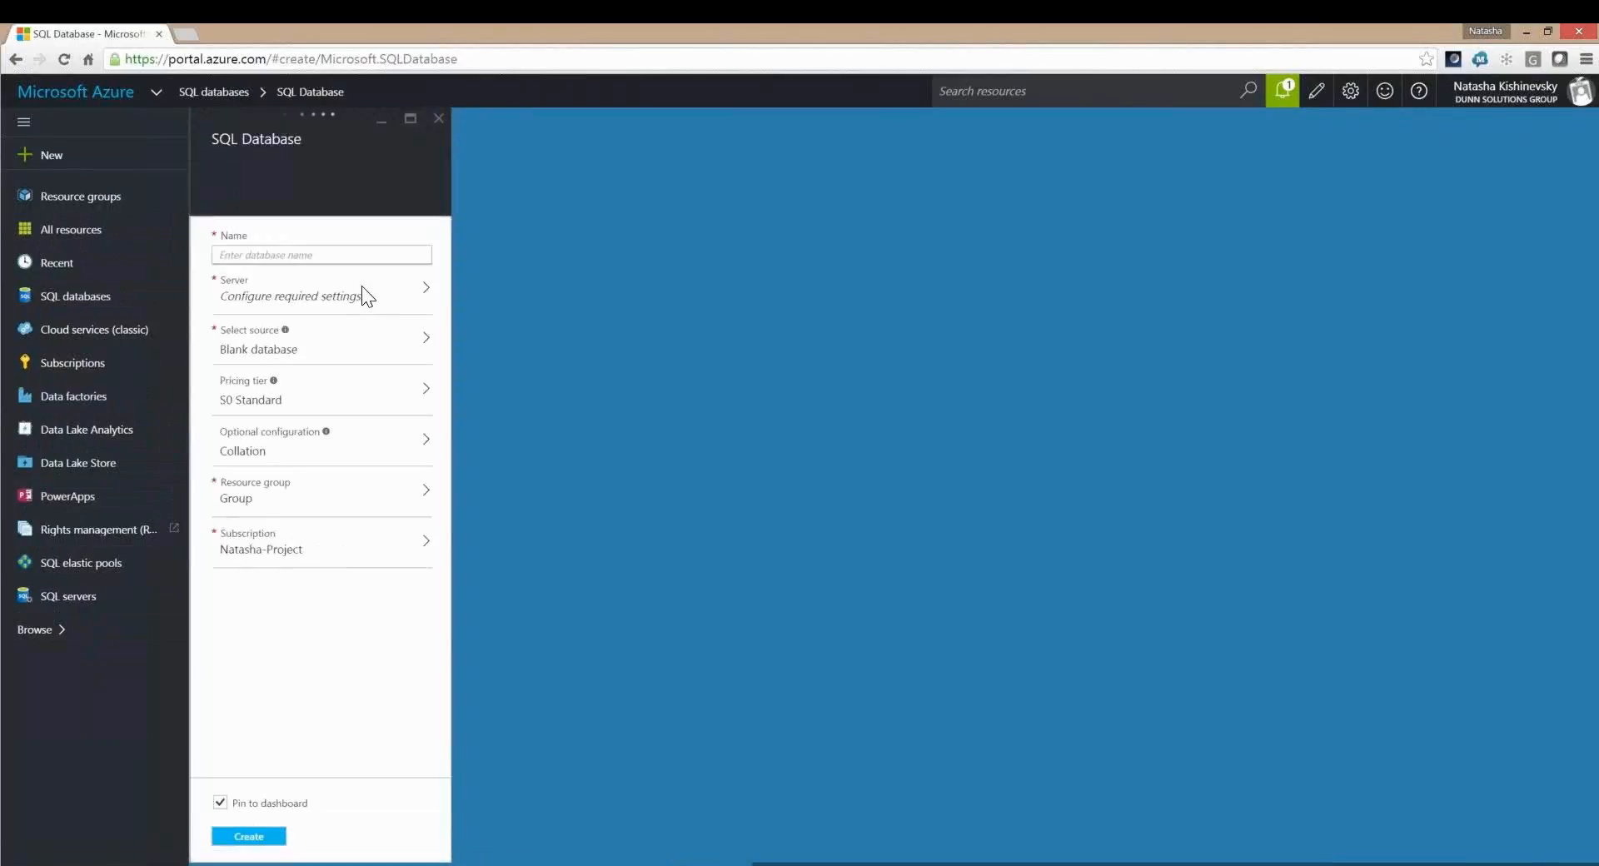
text(Azure Webinar Db)
click(249, 255)
key(BackSpace)
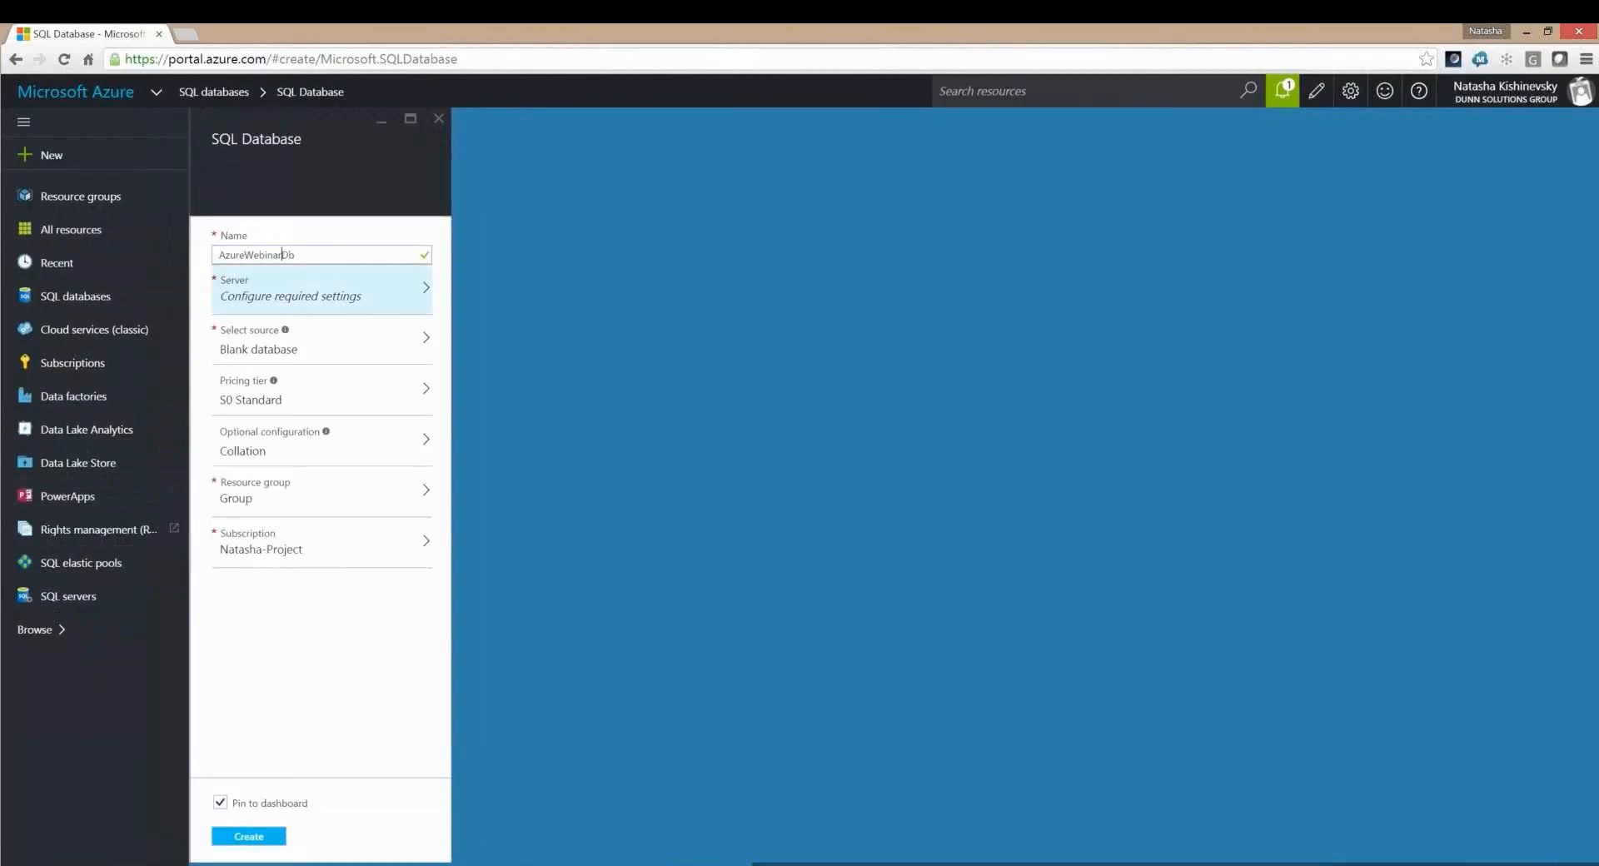
Step: Assign the existing server webappservernk in North Central US to the new database
click(294, 310)
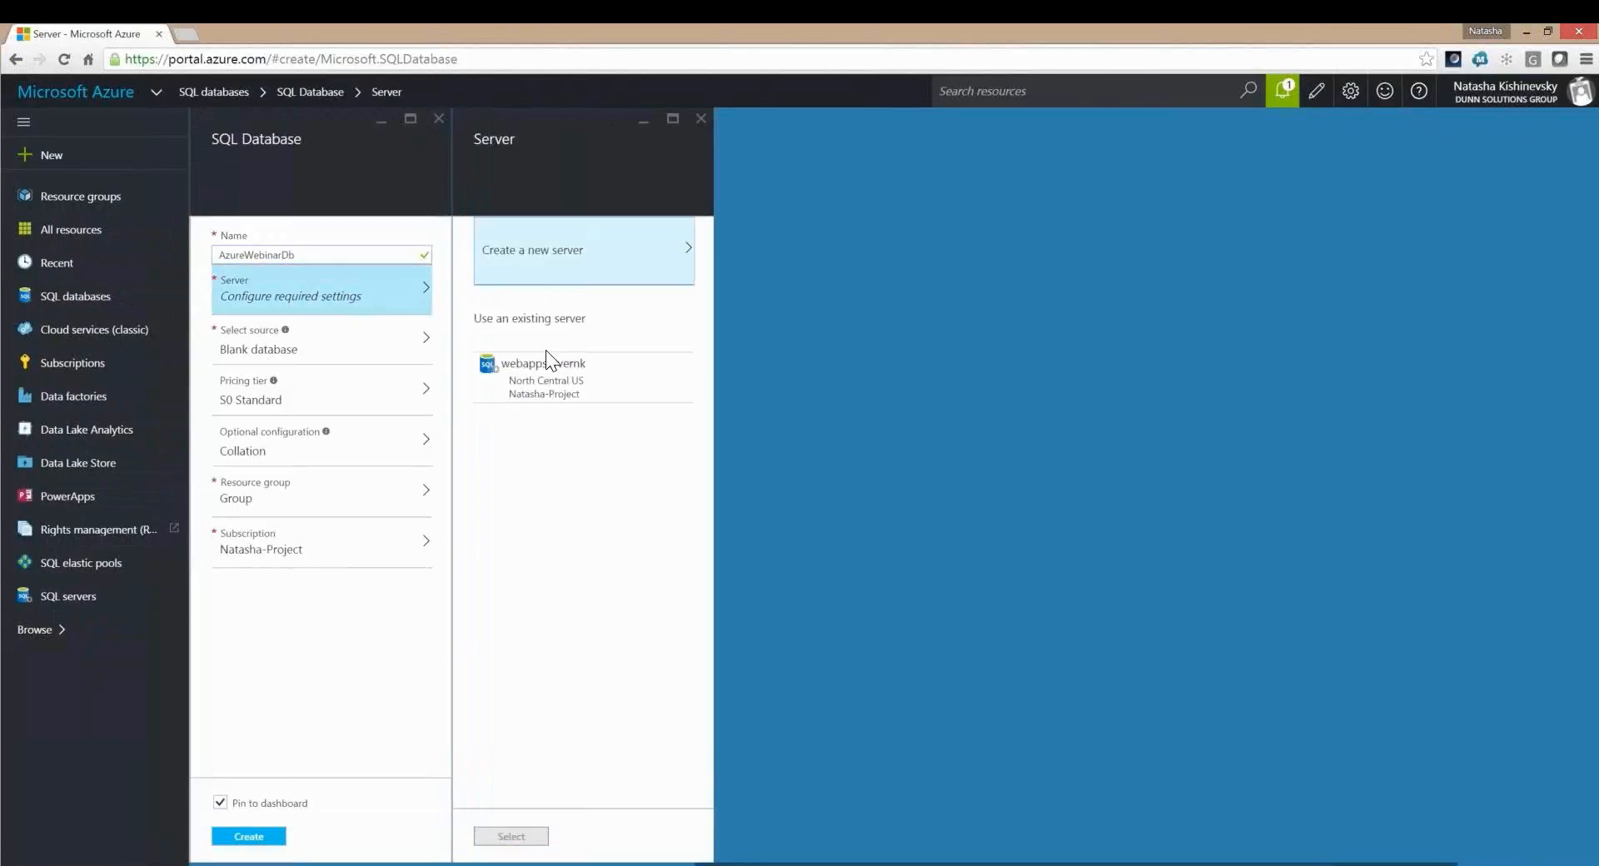
click(533, 402)
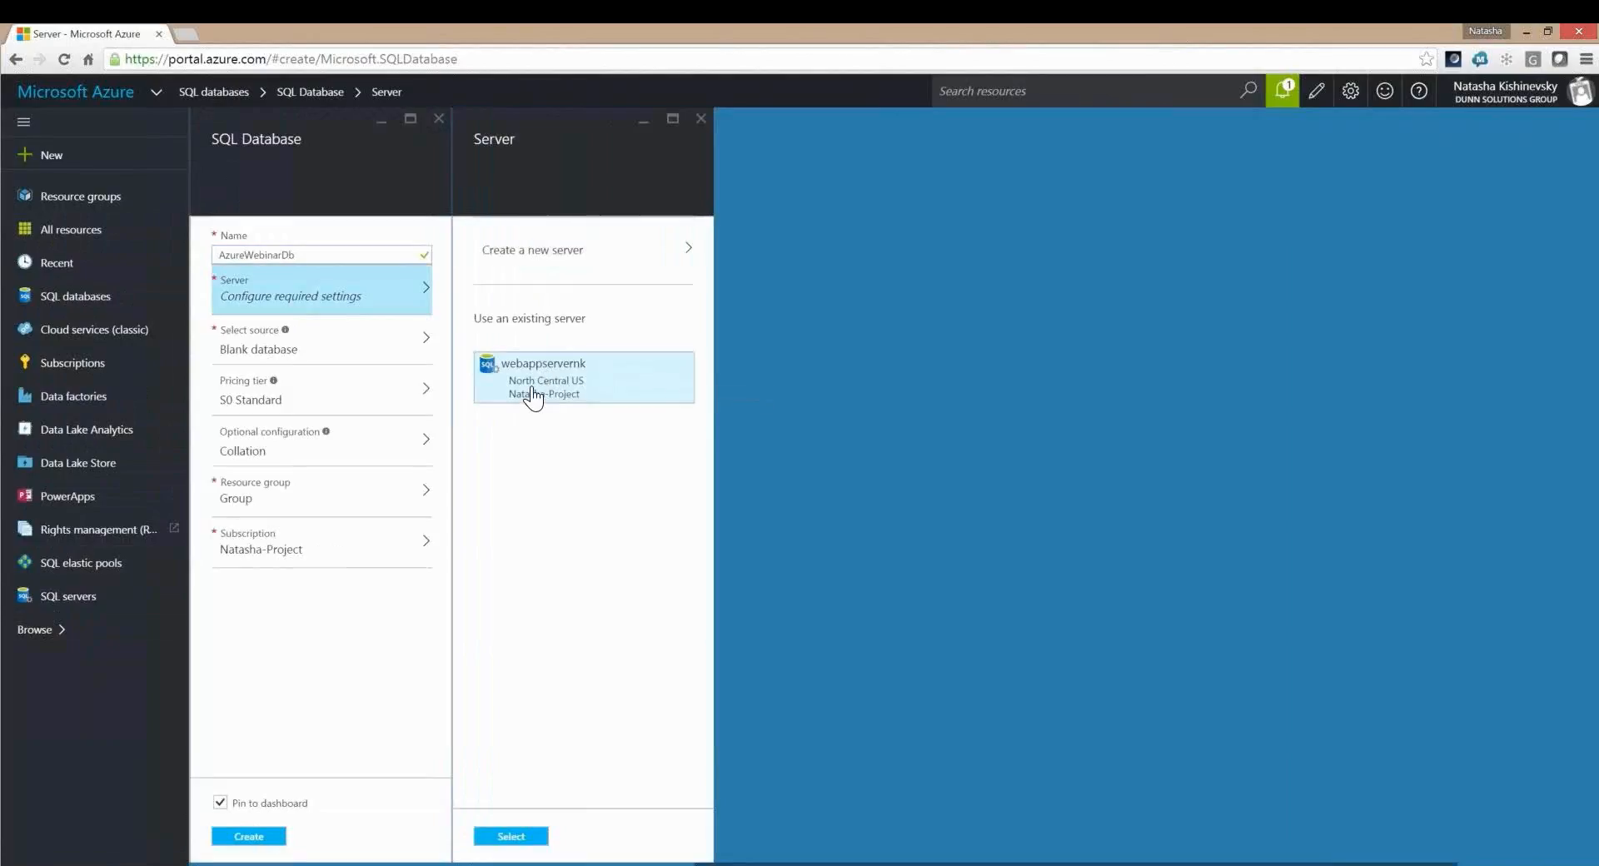
click(502, 837)
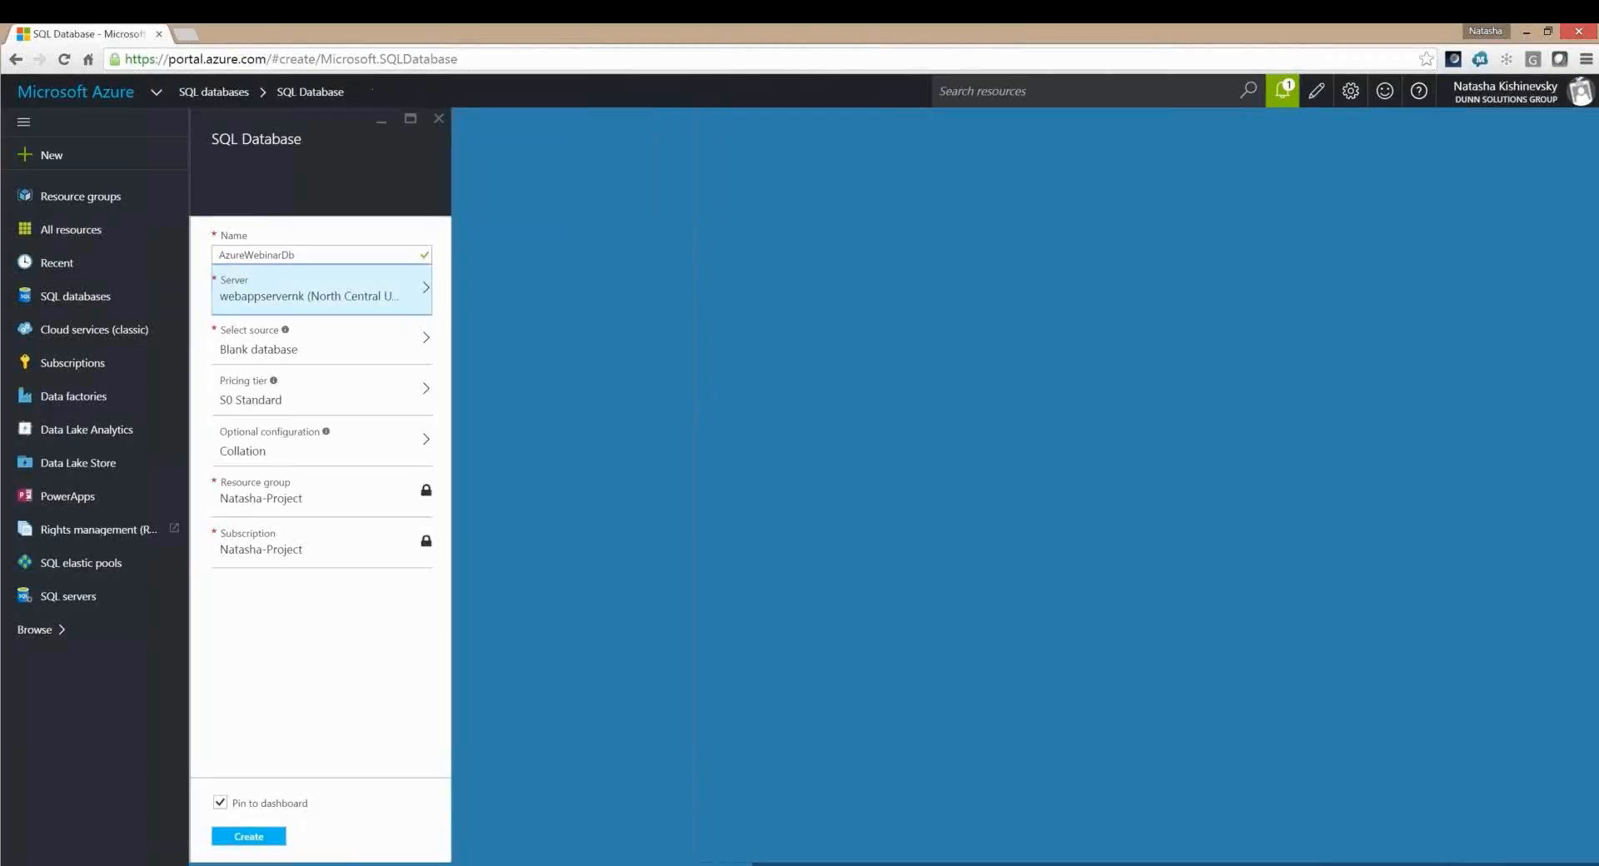
Step: Try Sample as the new database's source, return it to Blank database and reopen the source options
click(312, 358)
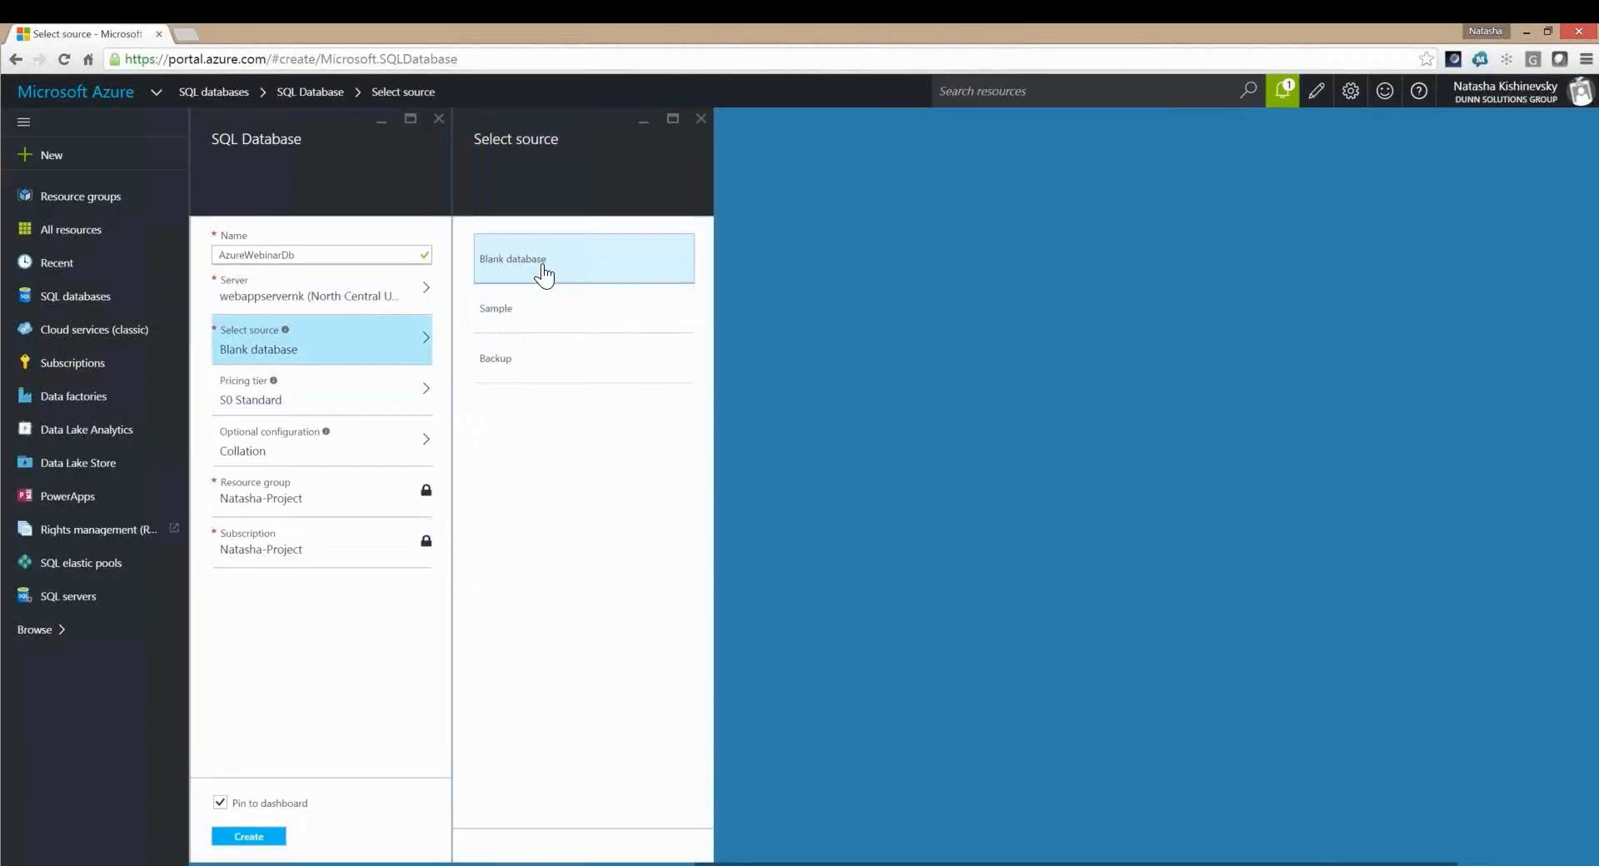
click(510, 330)
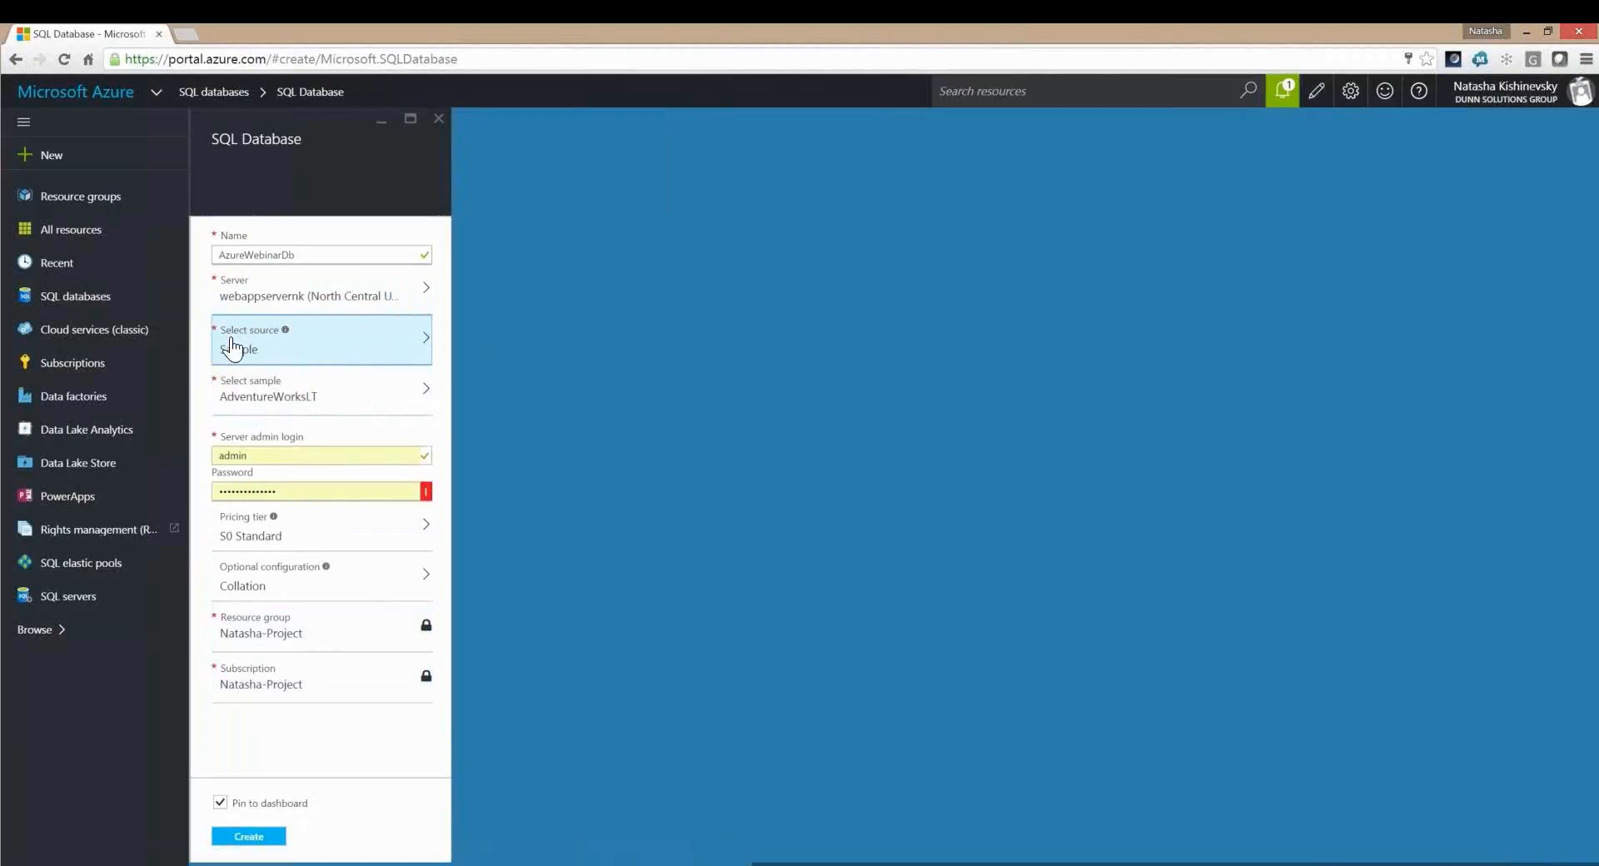
click(371, 340)
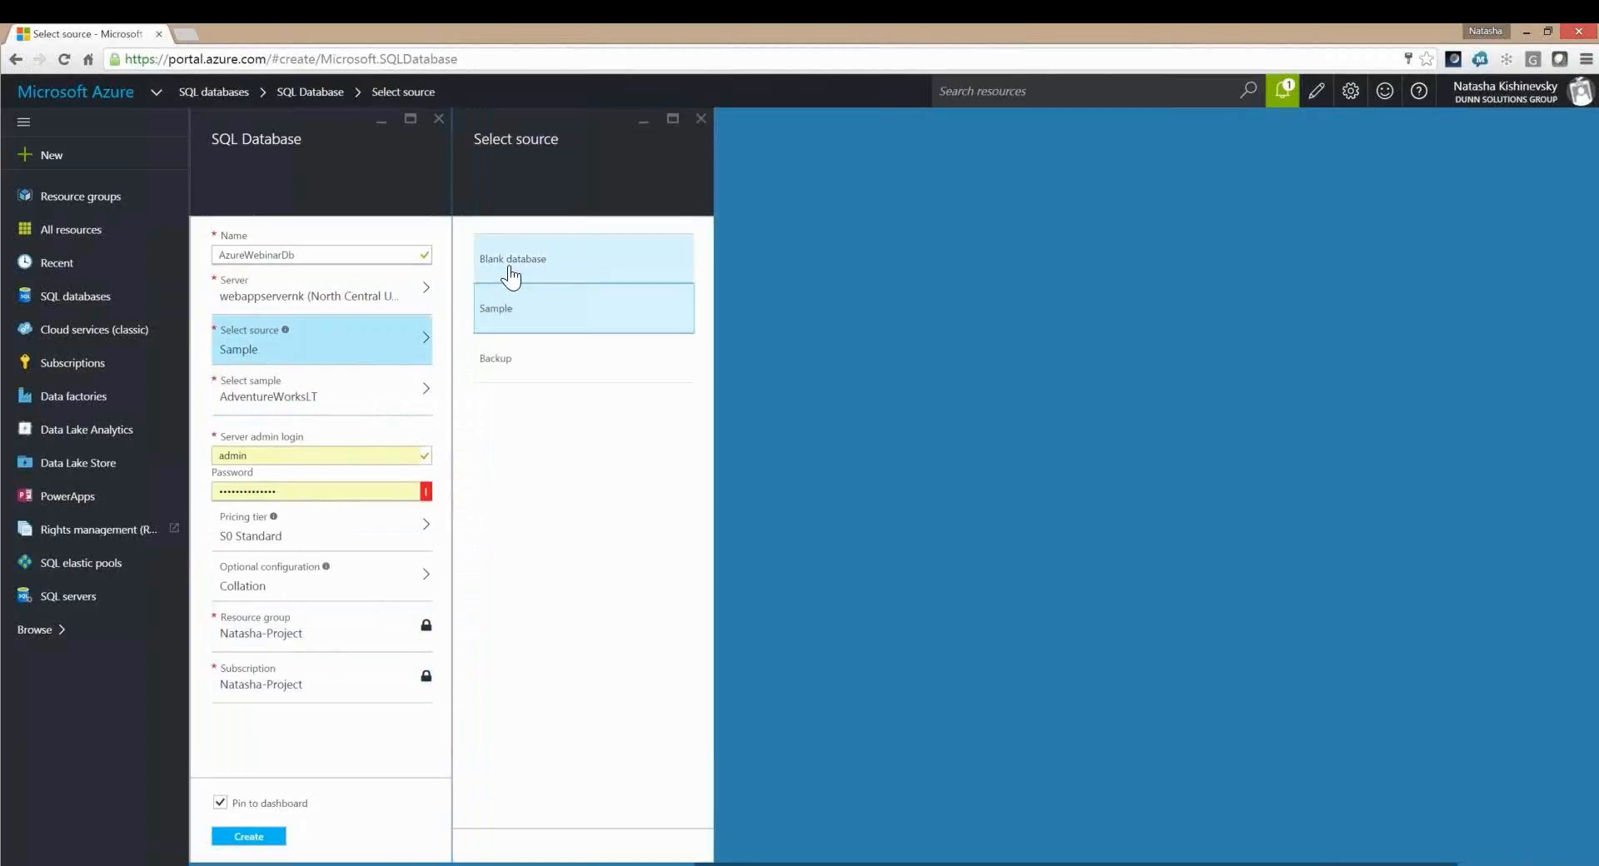
click(511, 268)
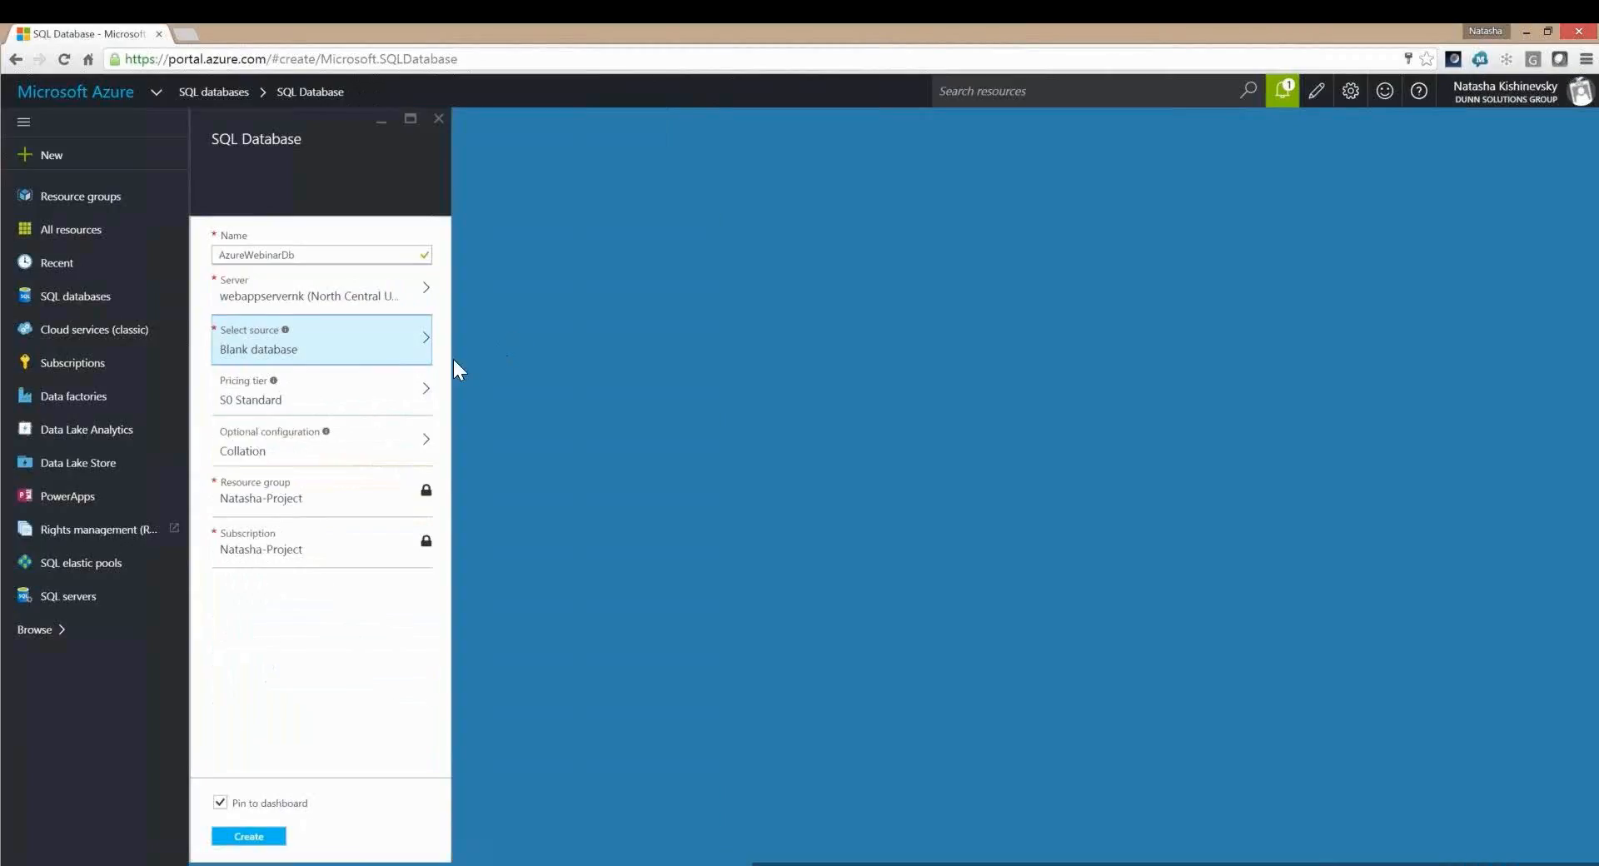
click(346, 356)
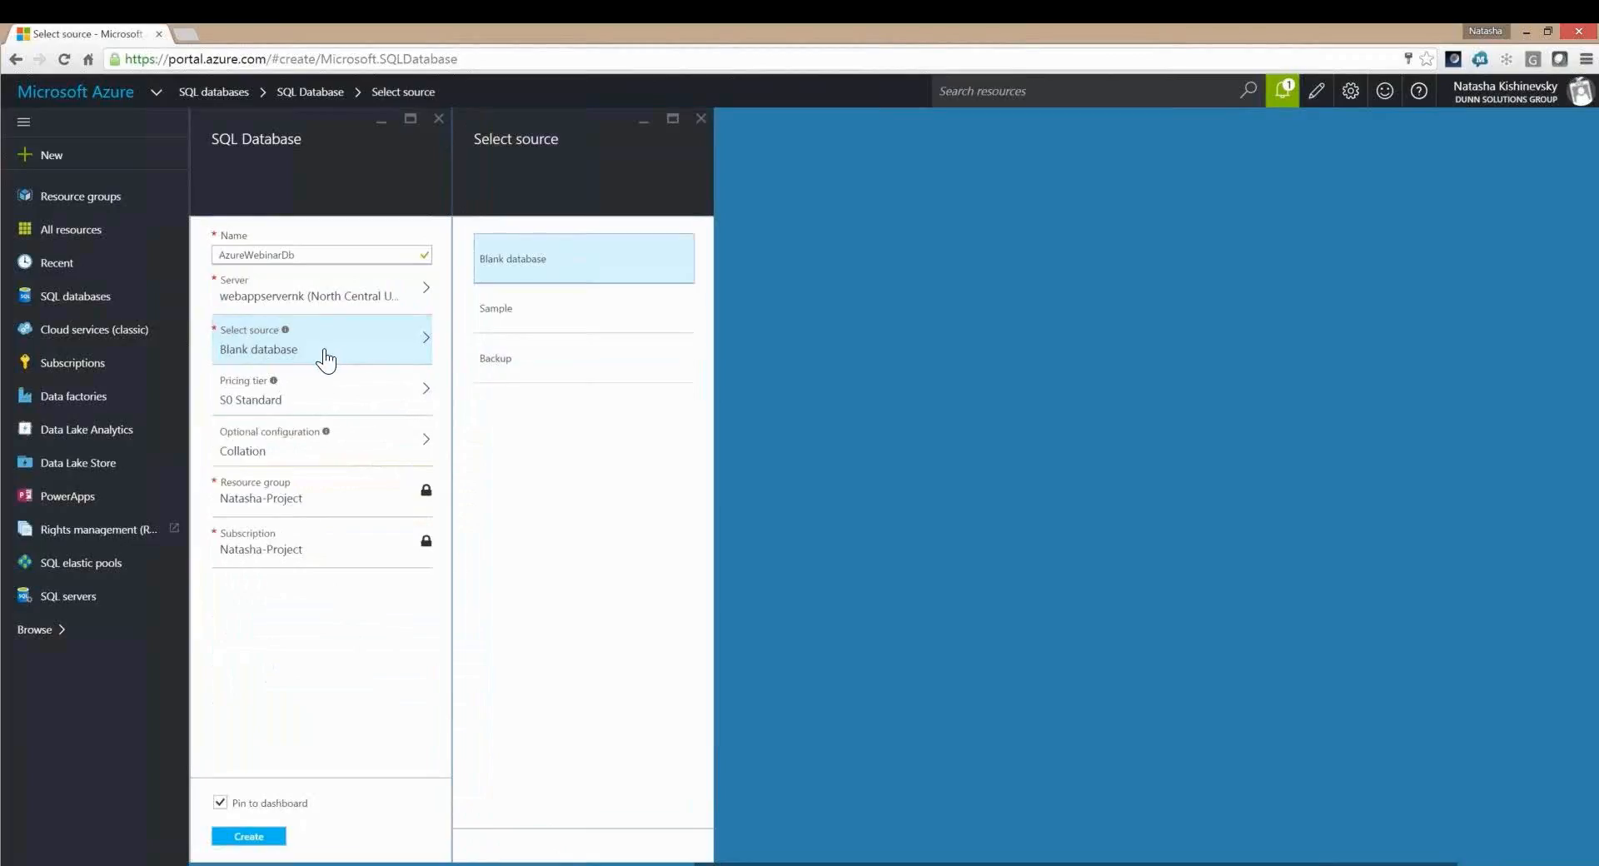
Step: Pick the B Basic pricing tier with 5 DTUs and create the database
click(322, 403)
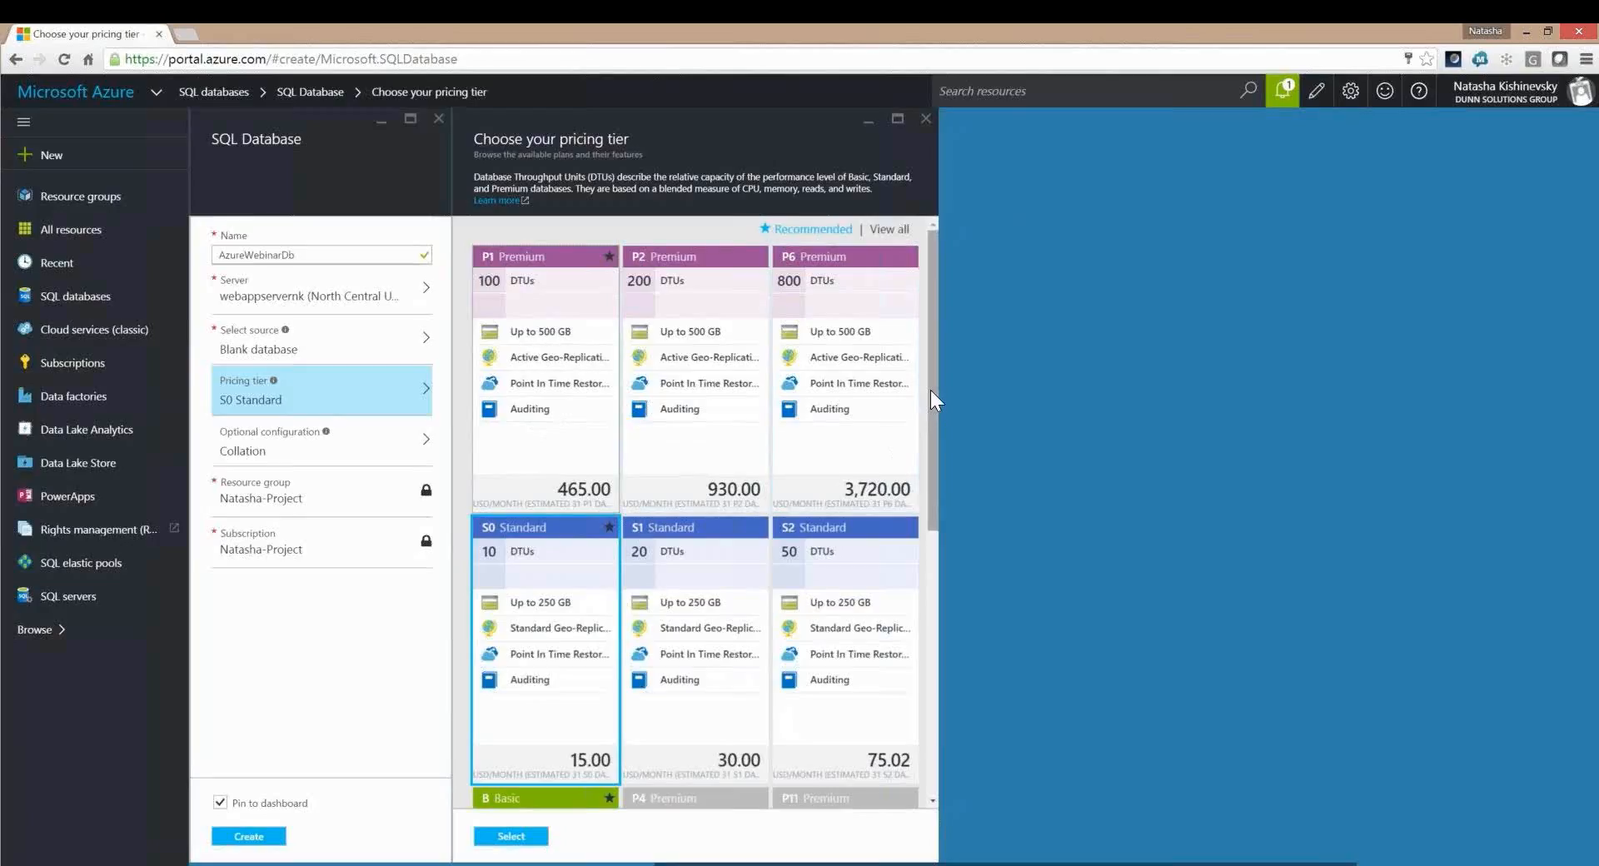
drag(931, 389, 933, 573)
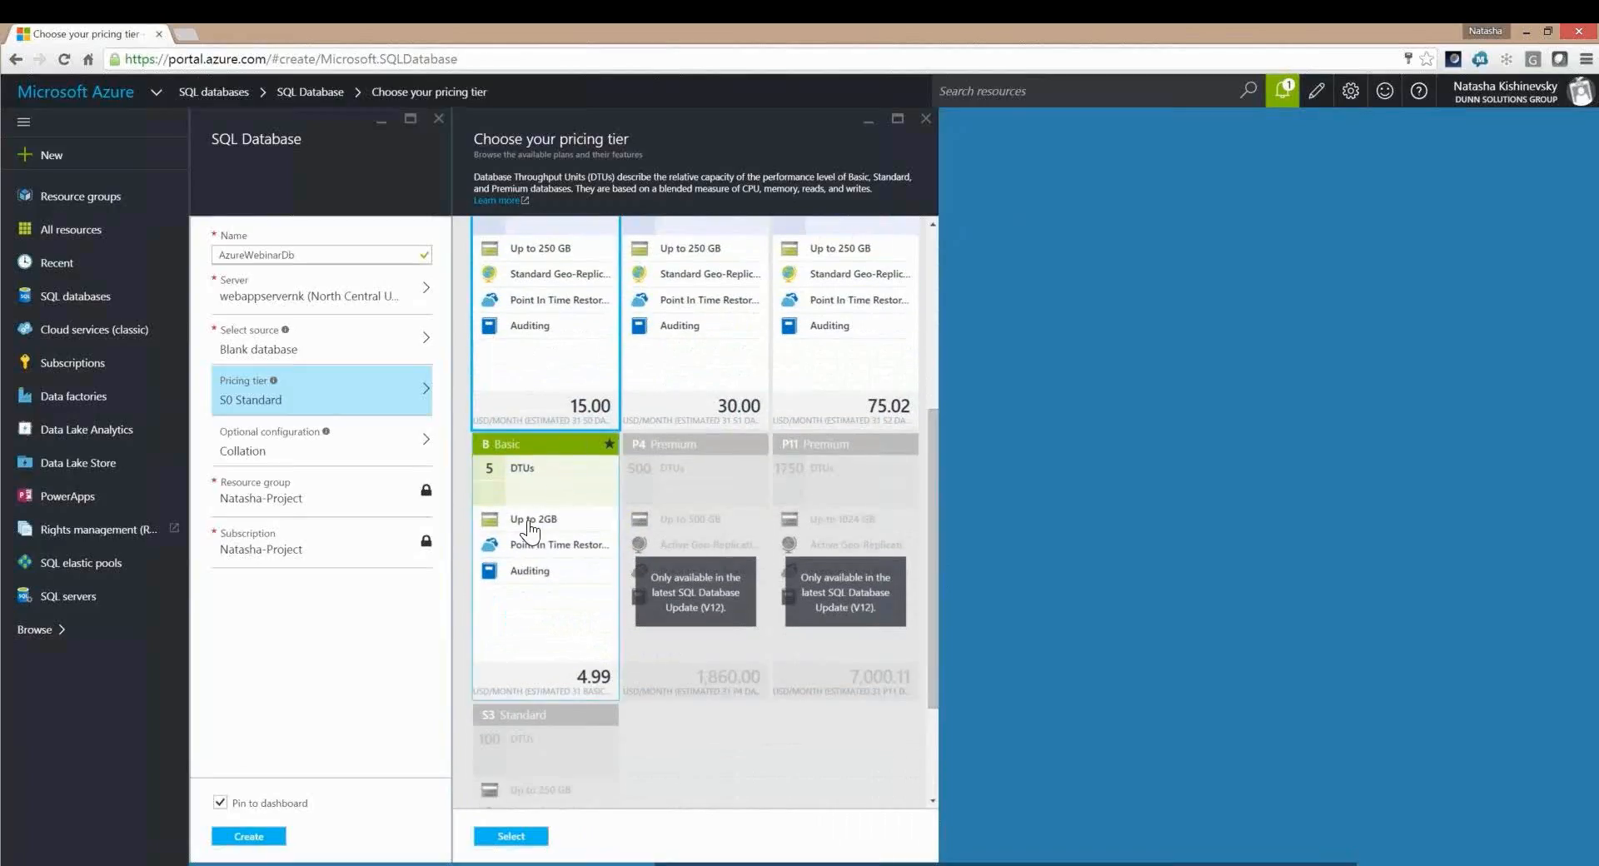
click(557, 457)
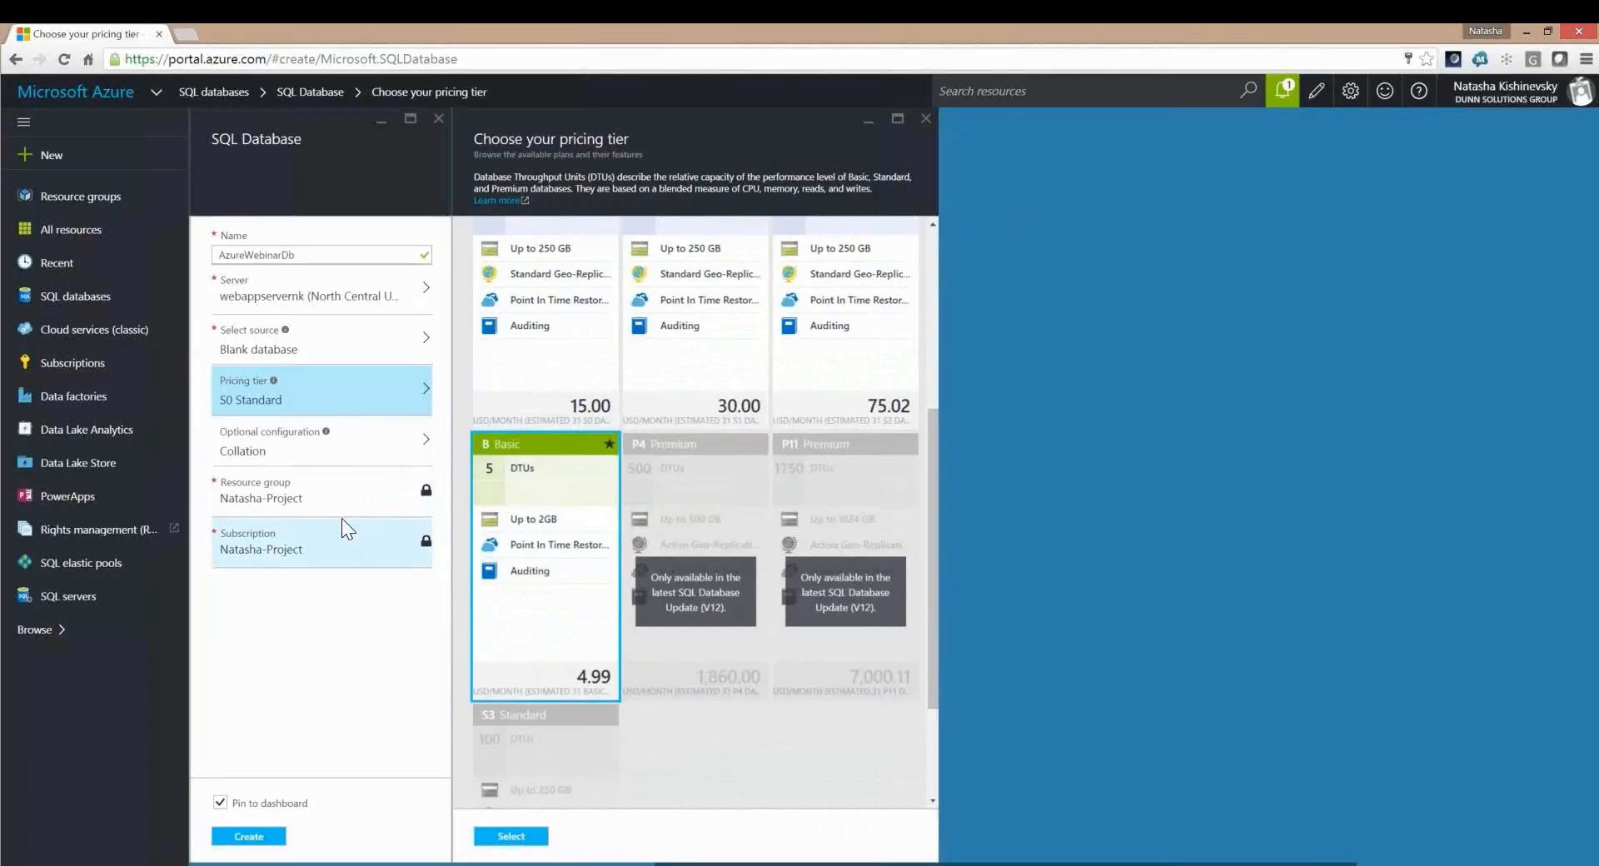
click(250, 837)
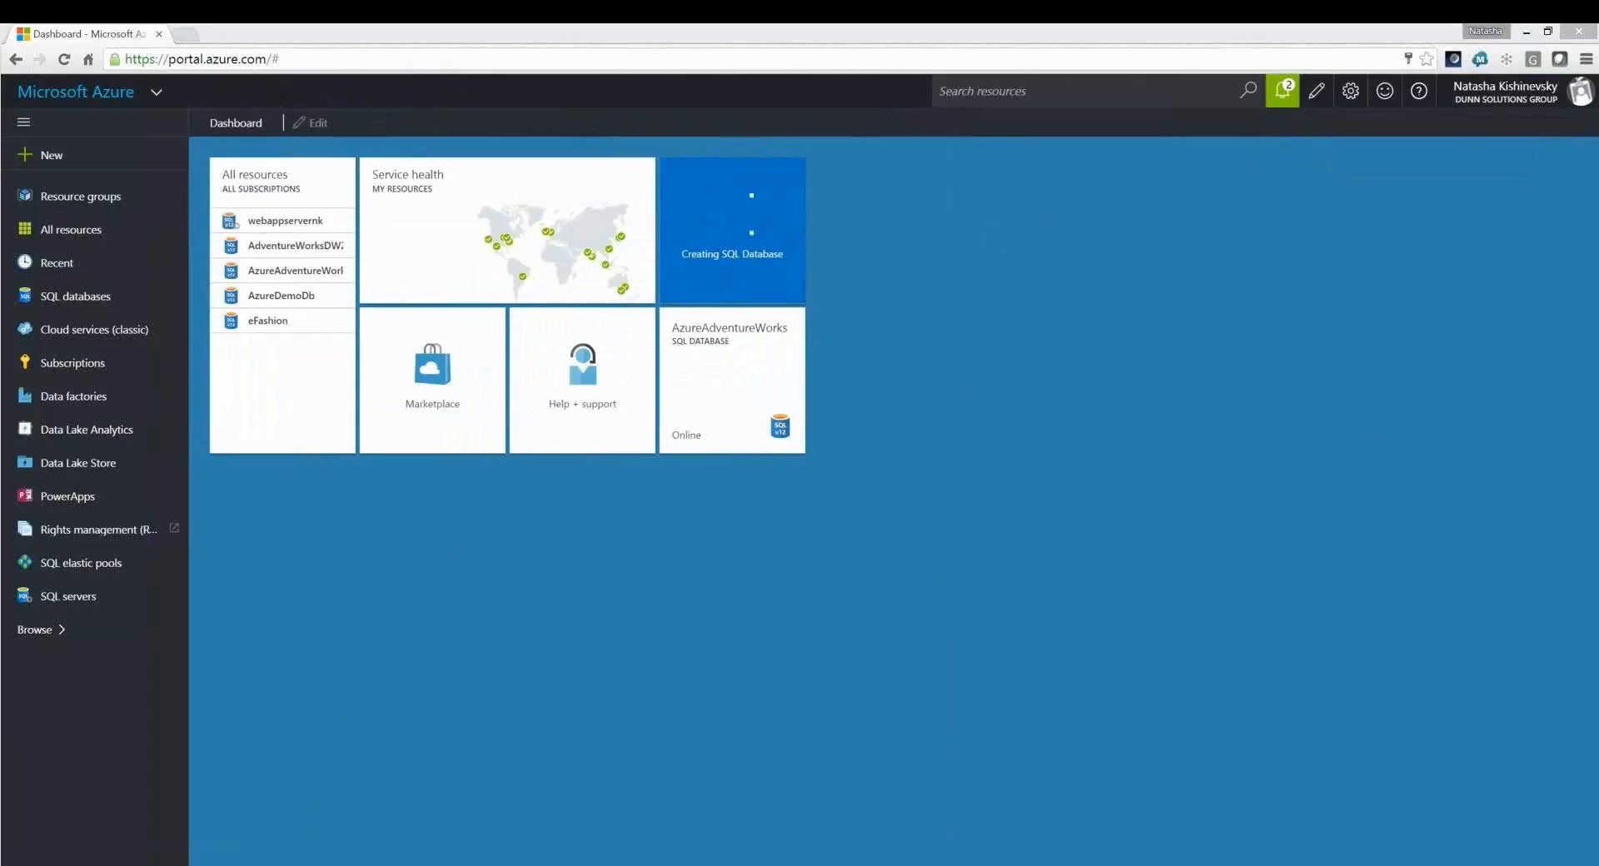
Step: Switch to SQL Server Management Studio and collapse the AdventureWorksDW2012 database in the object tree
drag(1598, 192, 601, 23)
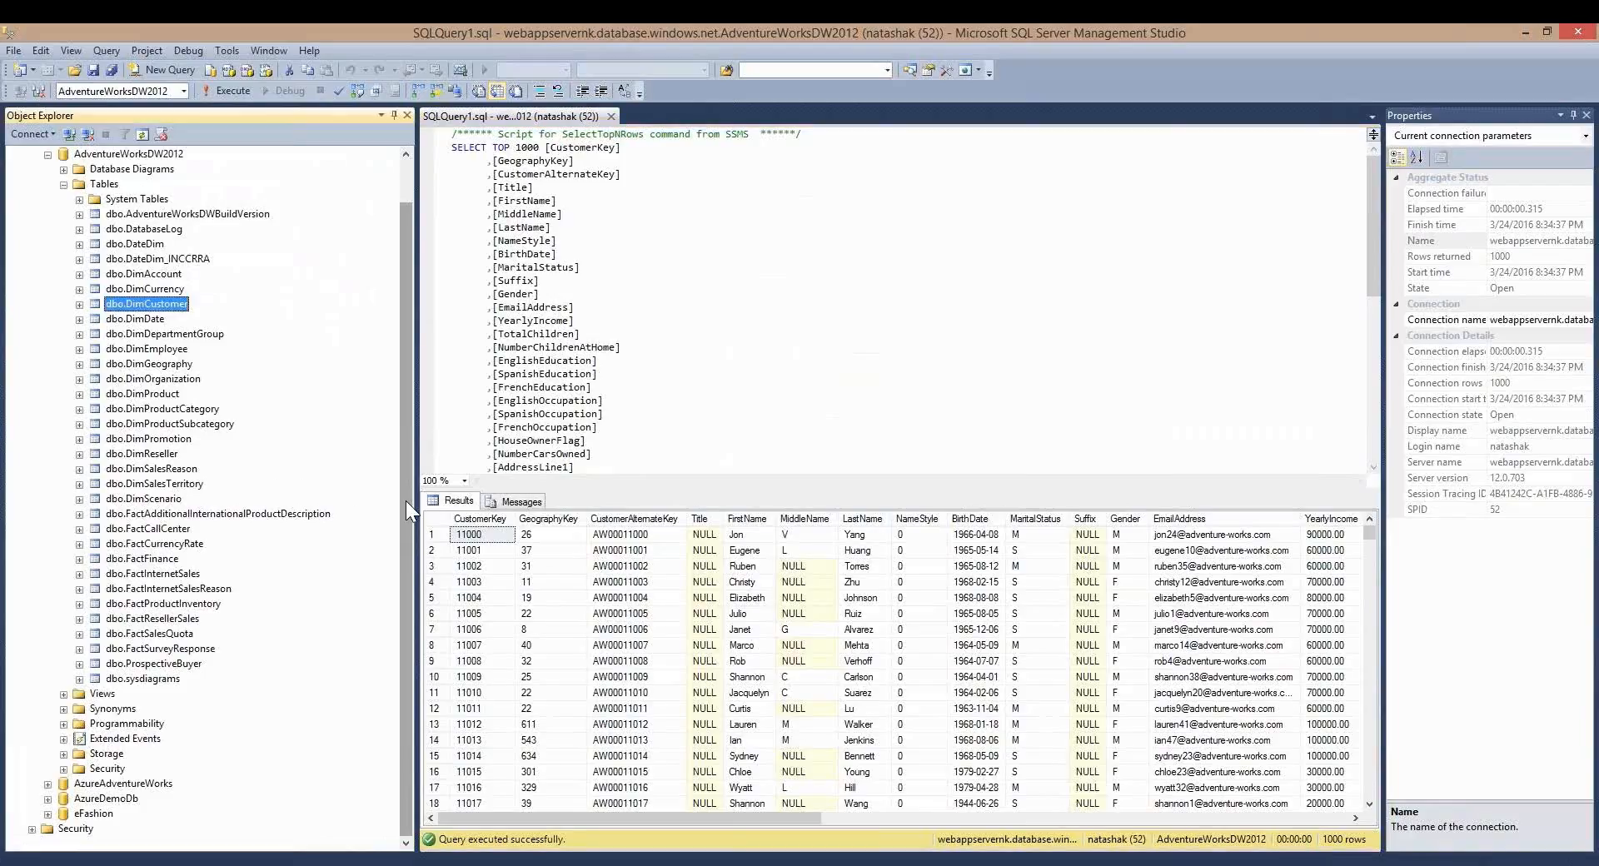
drag(406, 501, 410, 387)
click(48, 199)
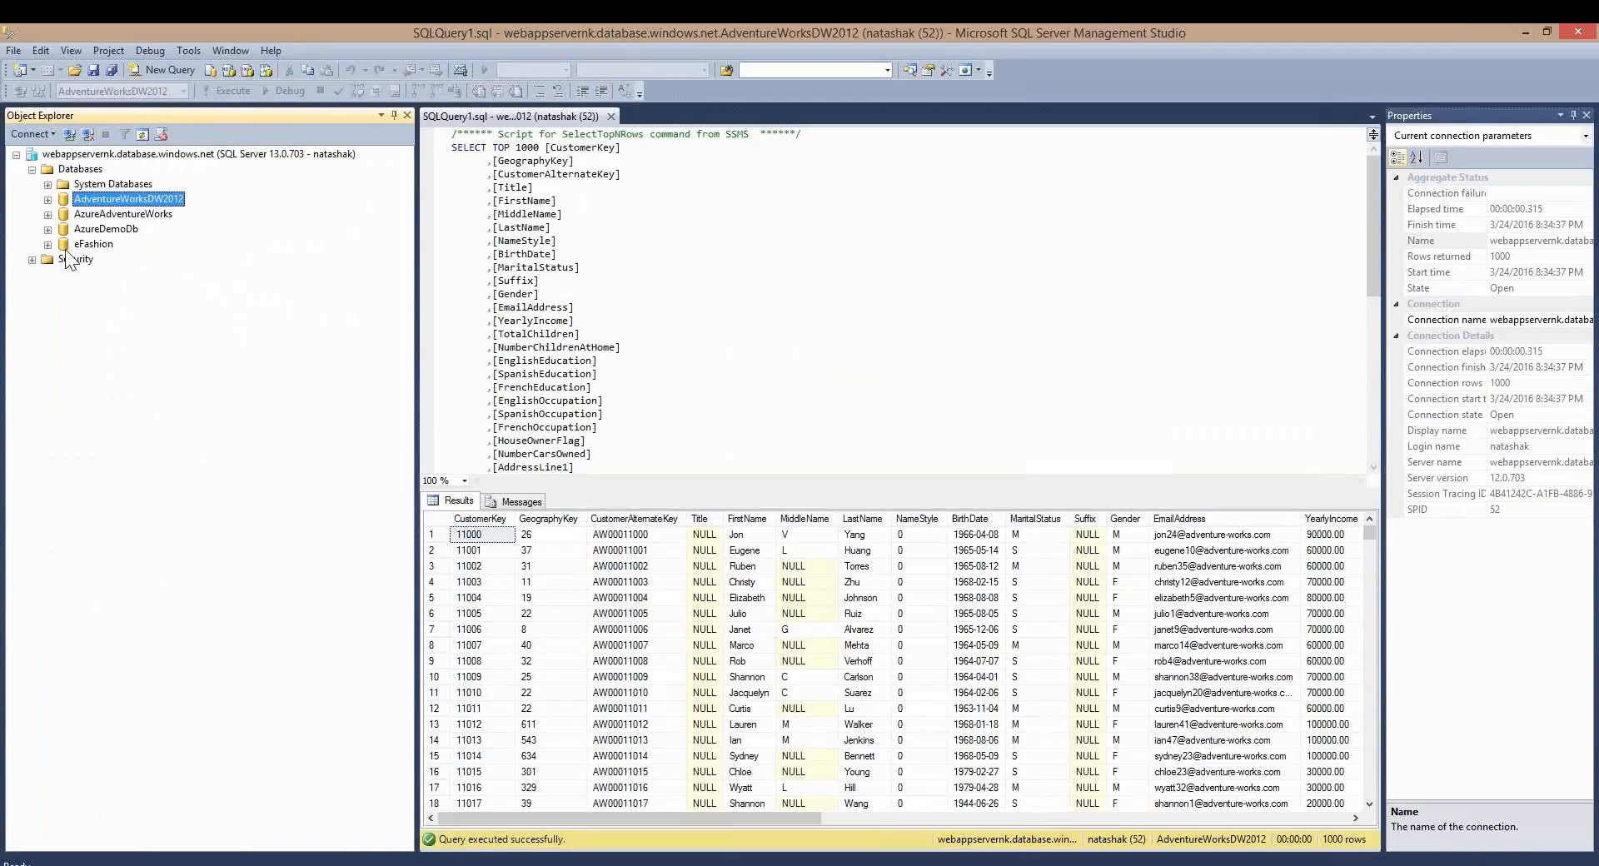
Step: Connect to the vm-sql2012 database engine using Windows Authentication
click(42, 137)
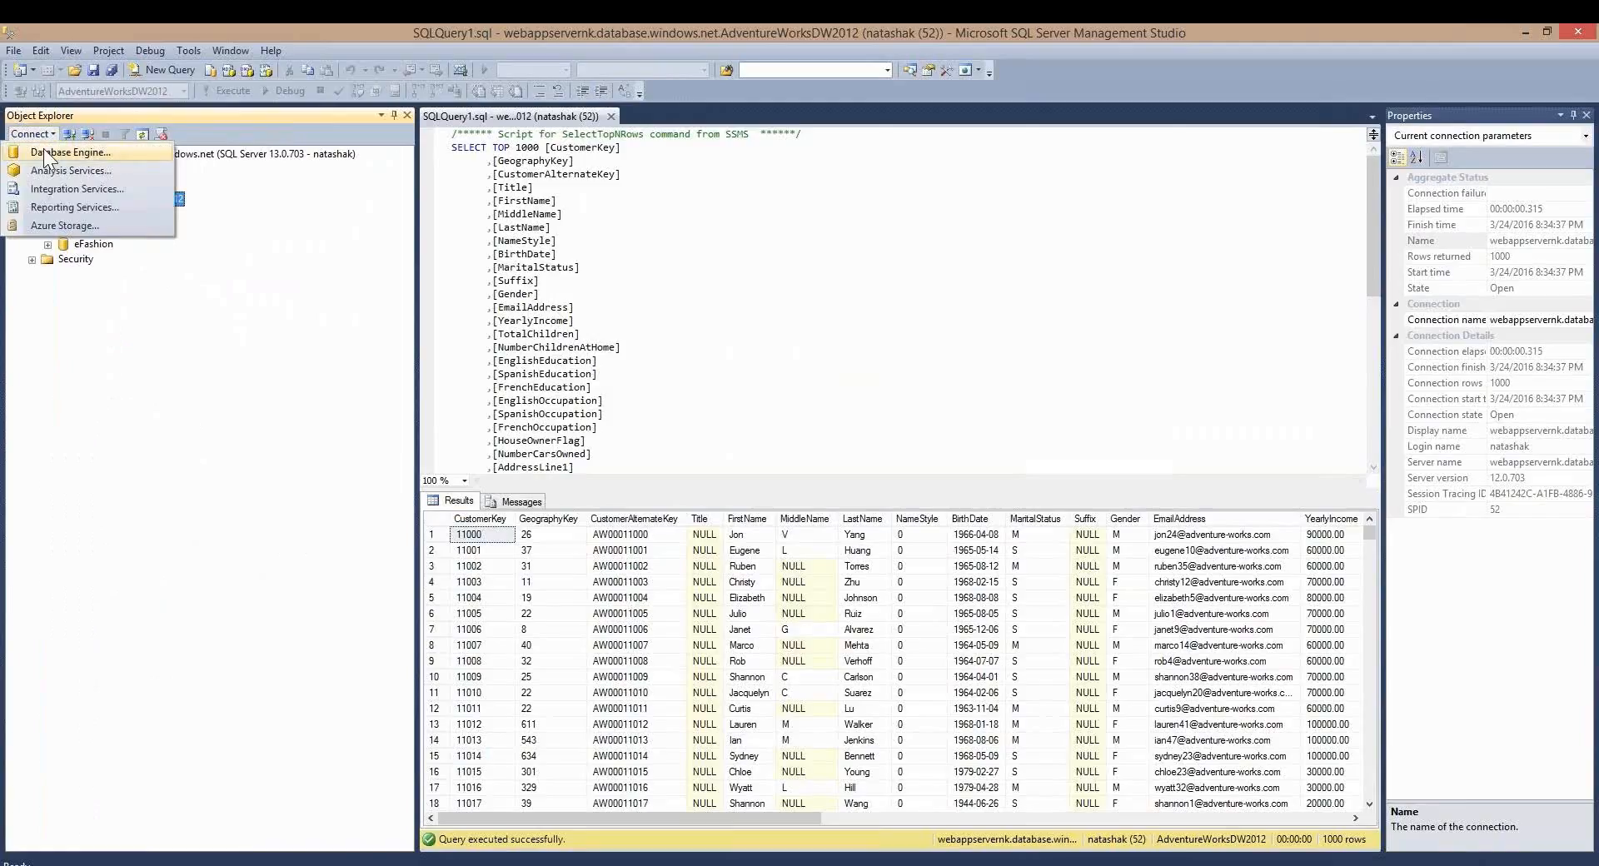
click(59, 148)
click(981, 315)
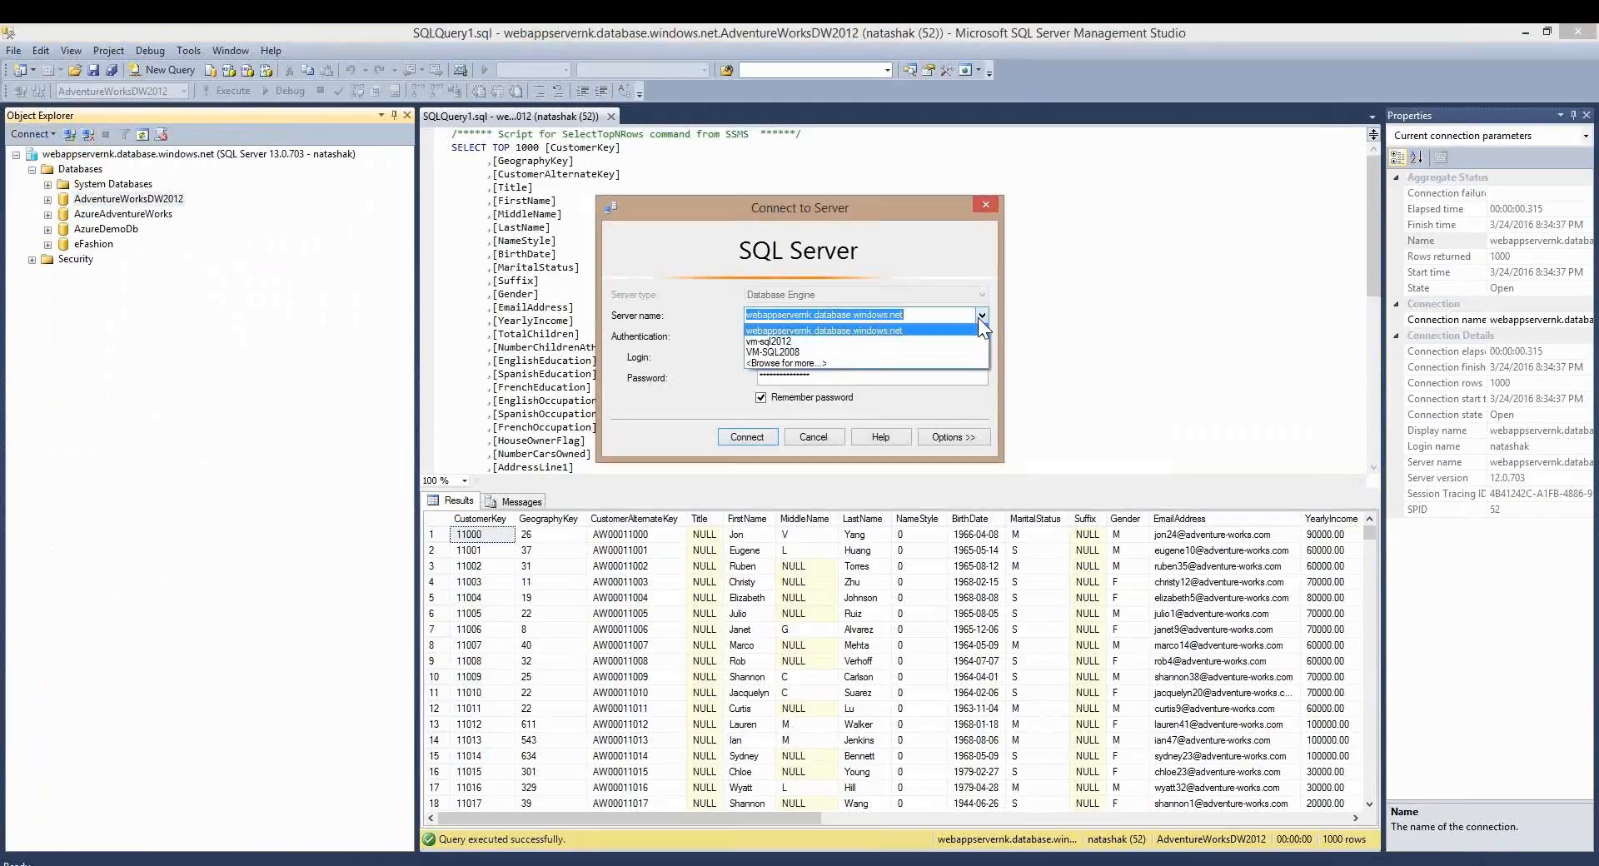
click(942, 341)
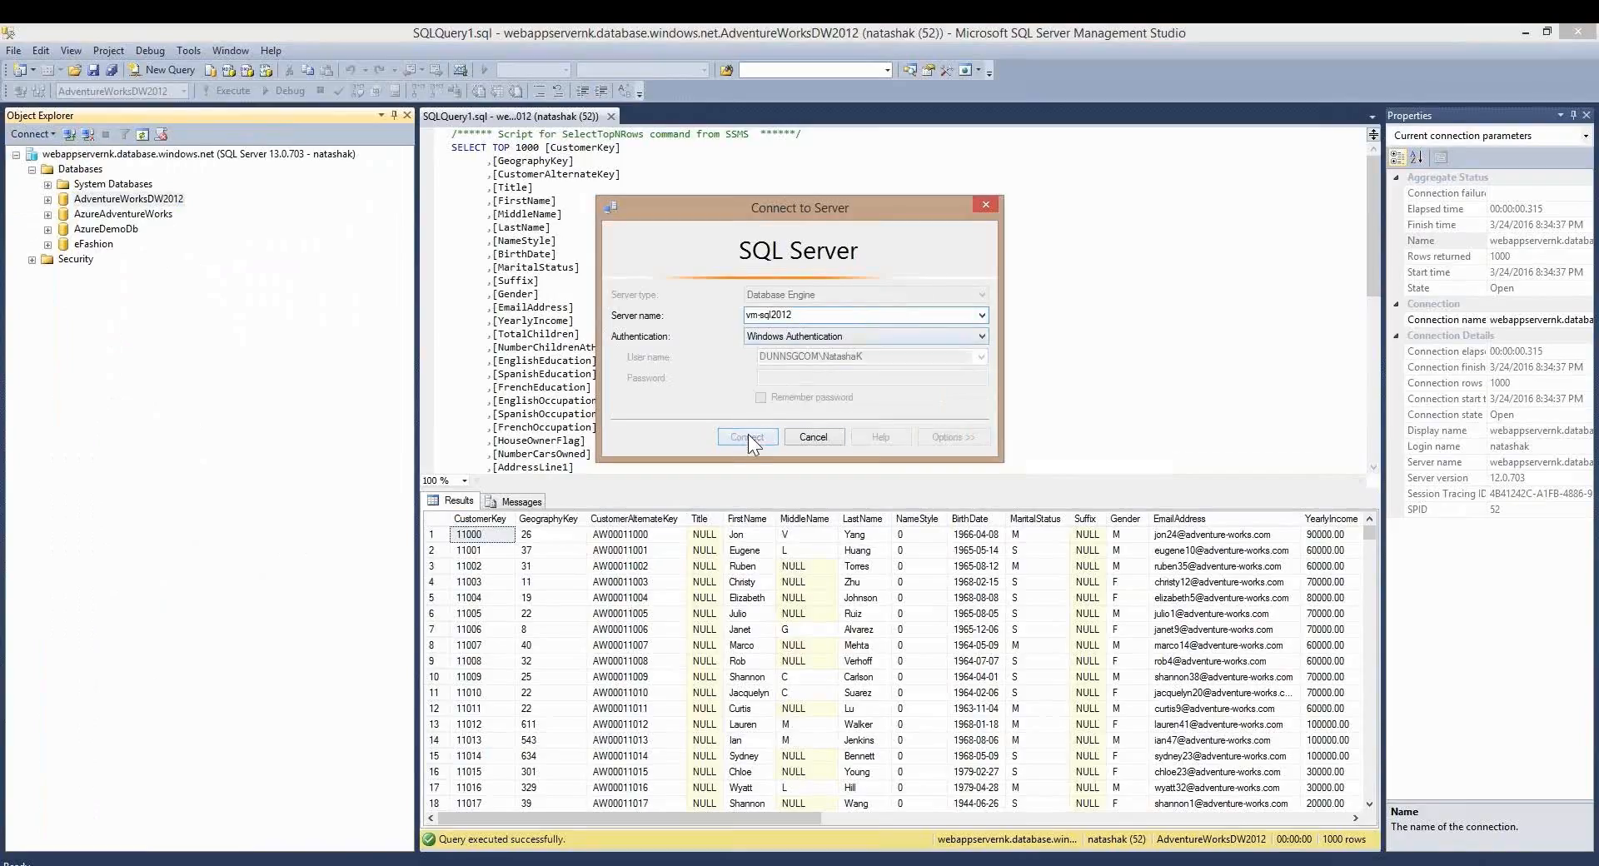
click(748, 434)
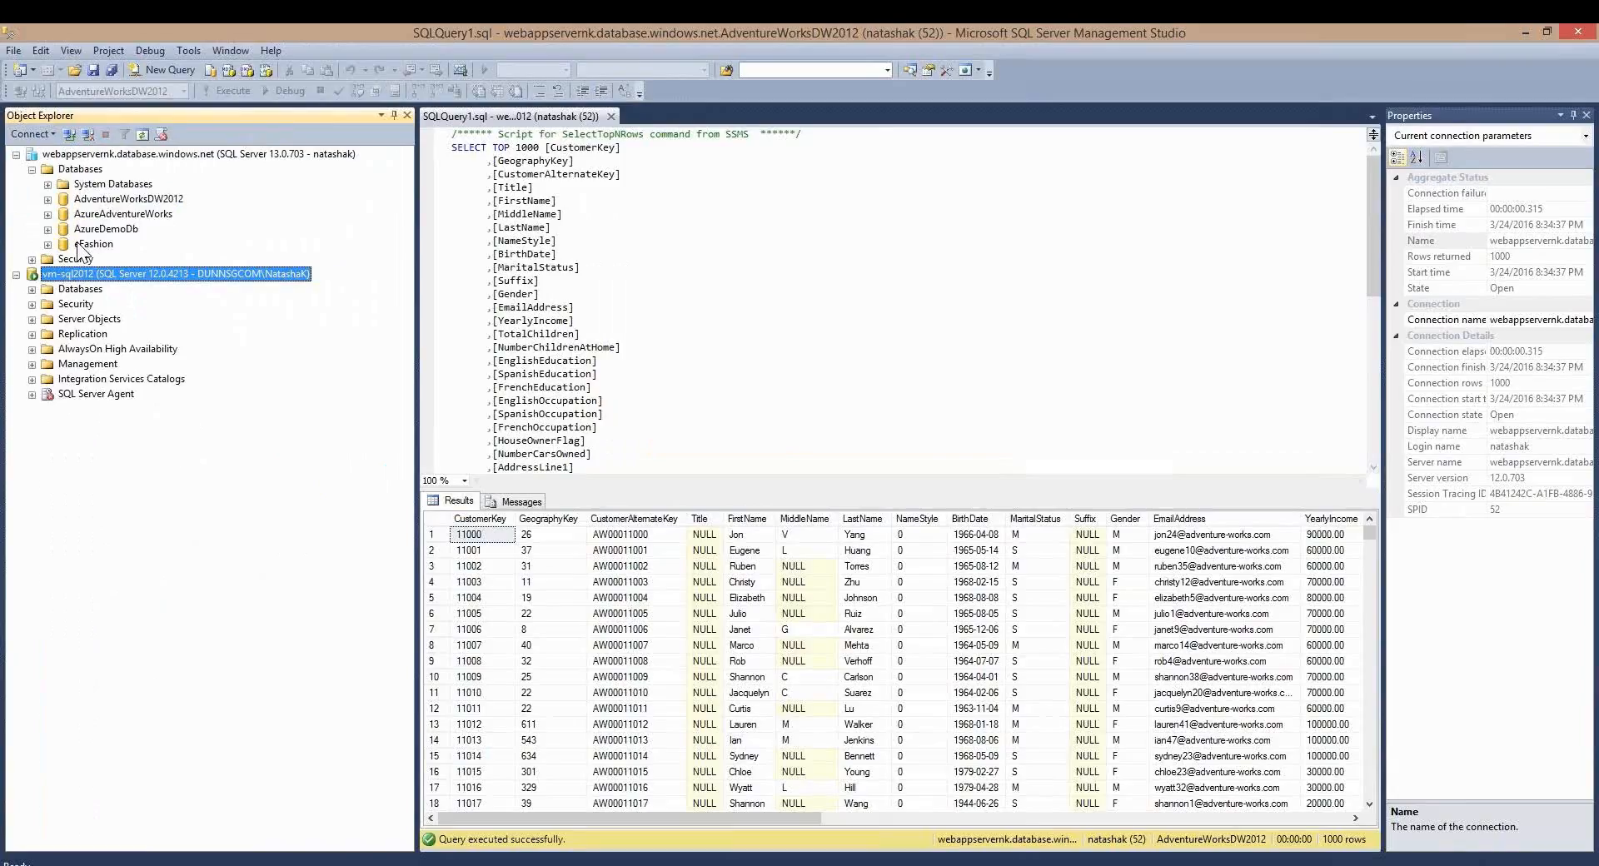
Step: Refresh the Databases folder of the webappservernk server and expand its AzureDemoDb database
click(100, 167)
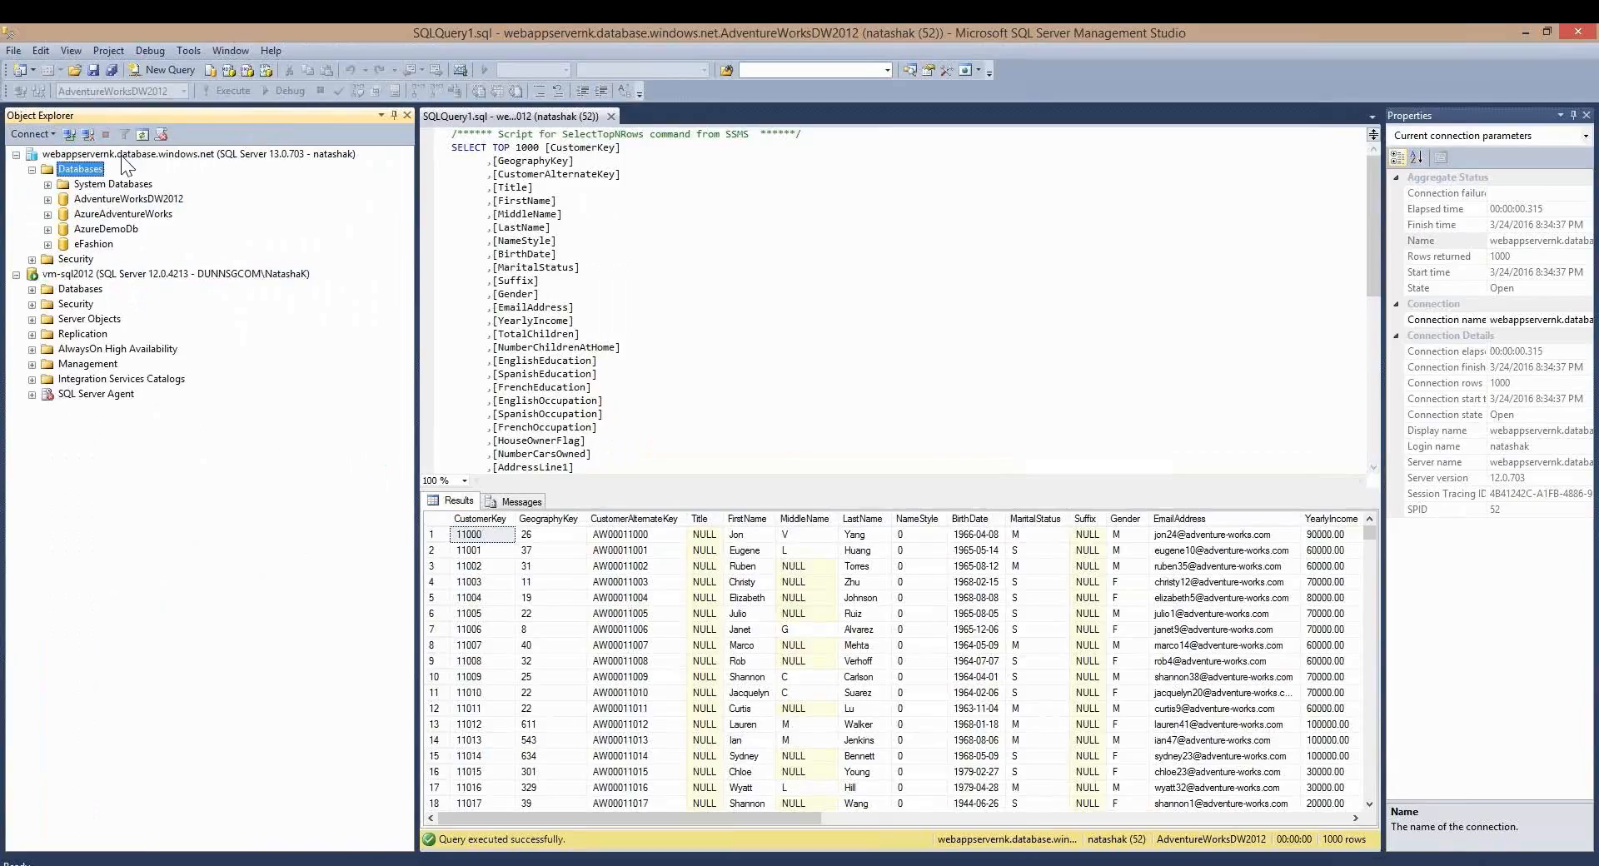
click(145, 136)
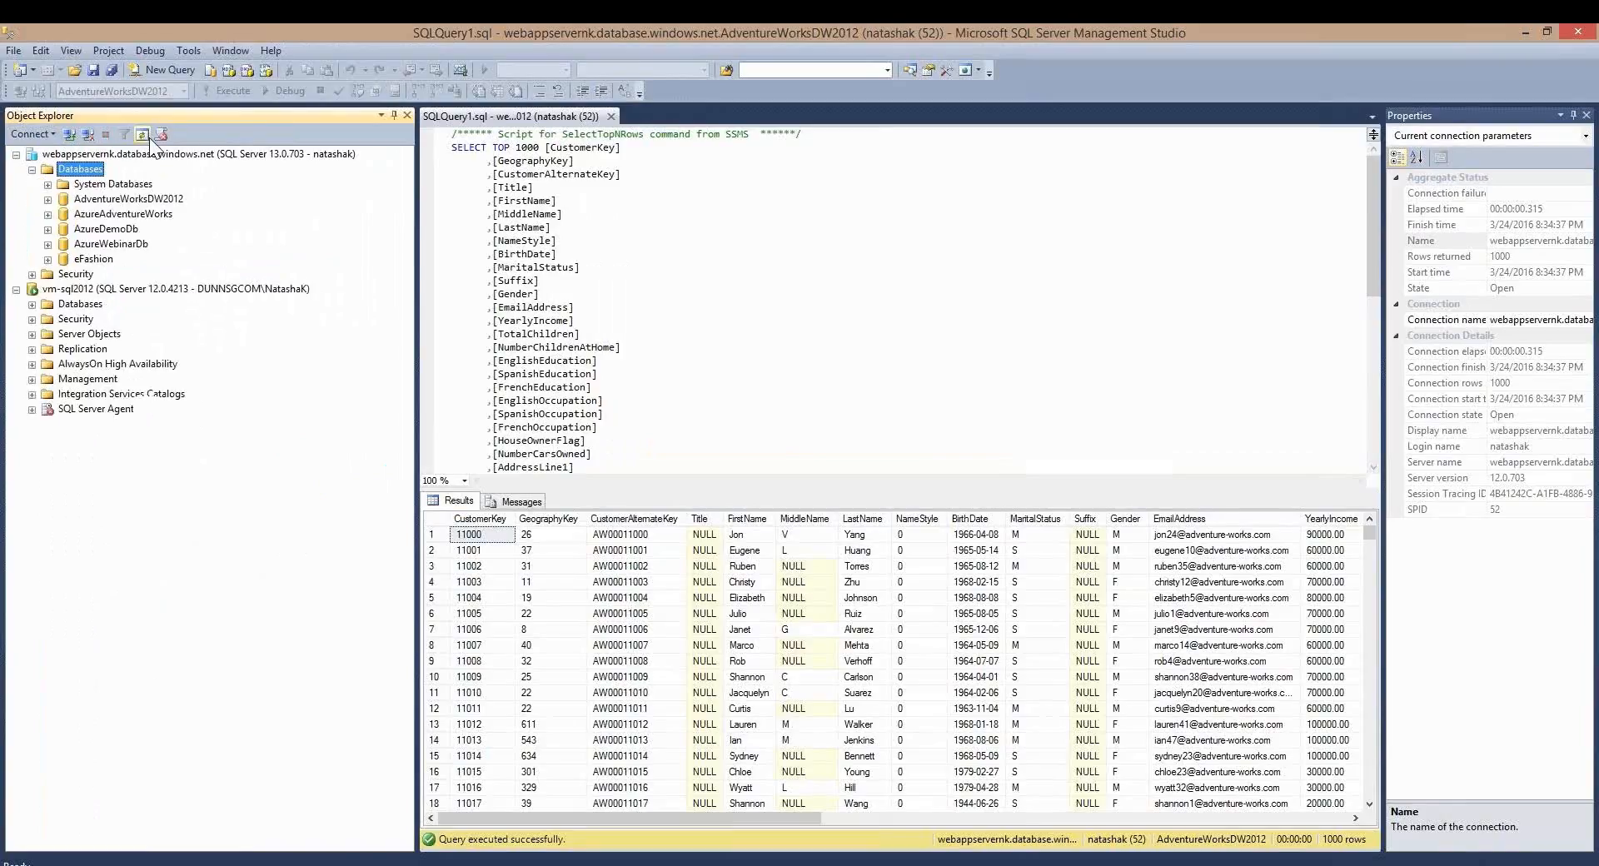
click(114, 233)
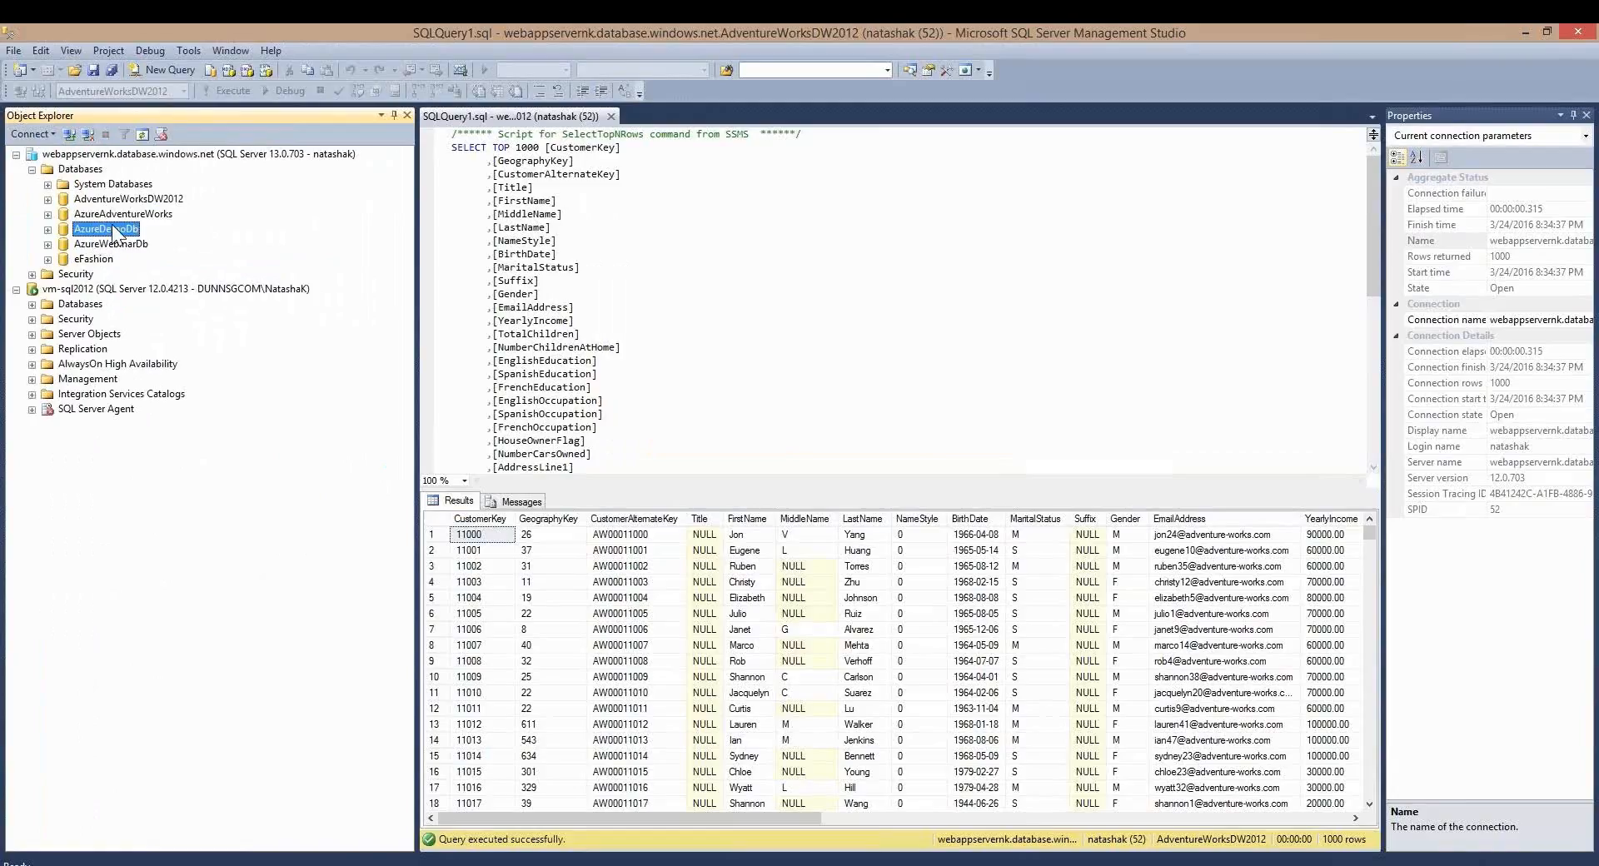
click(47, 229)
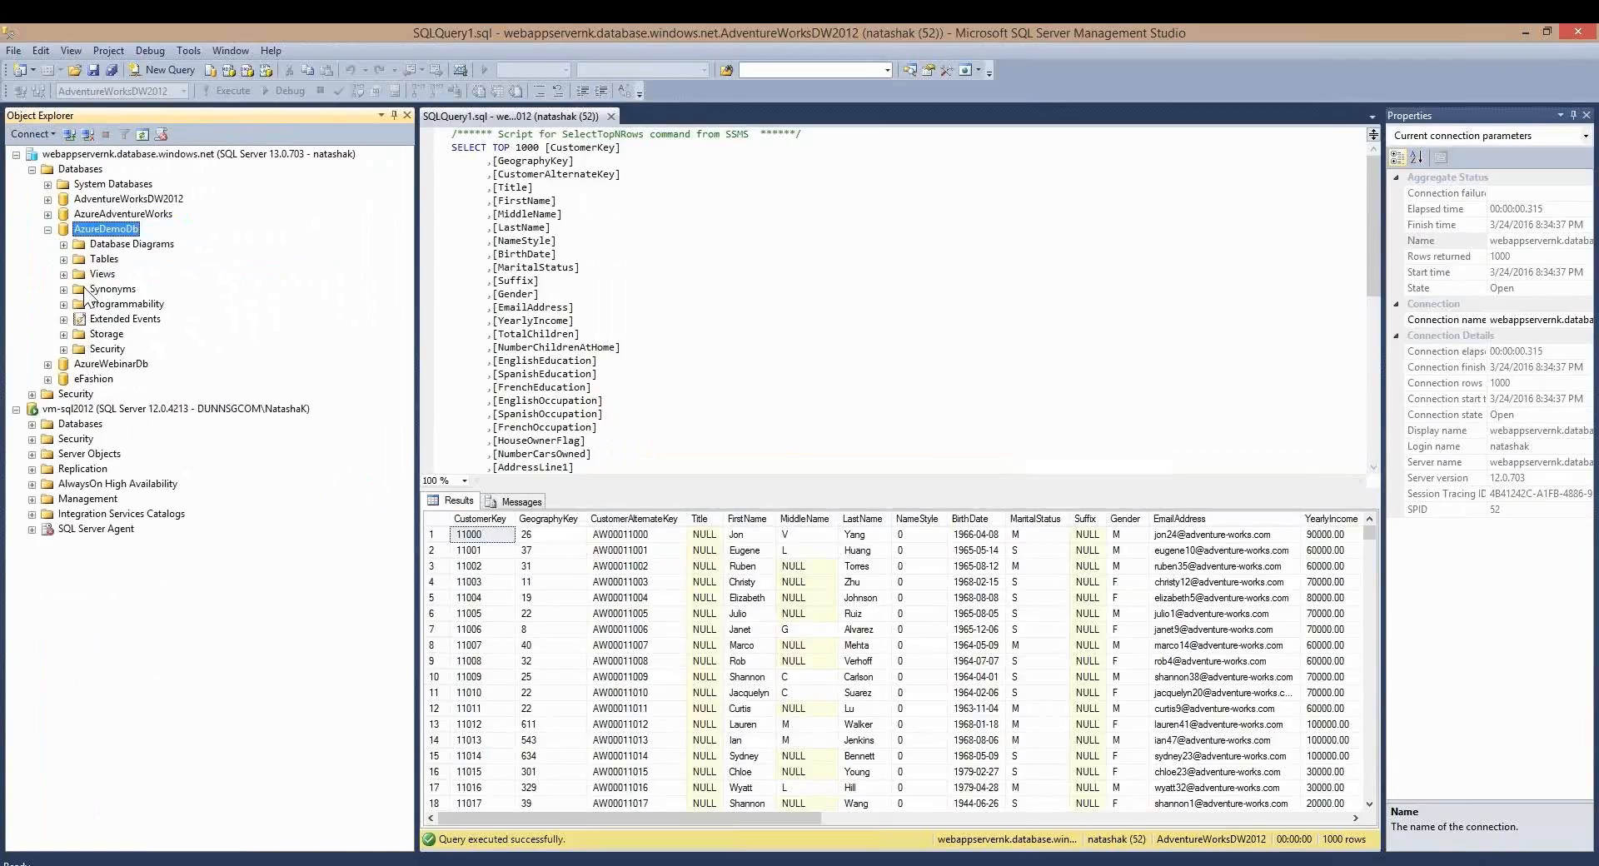
Step: Examine the tables of AzureDemoDb on vm-sql2012, and collapse AzureDemoDb on both servers
click(32, 424)
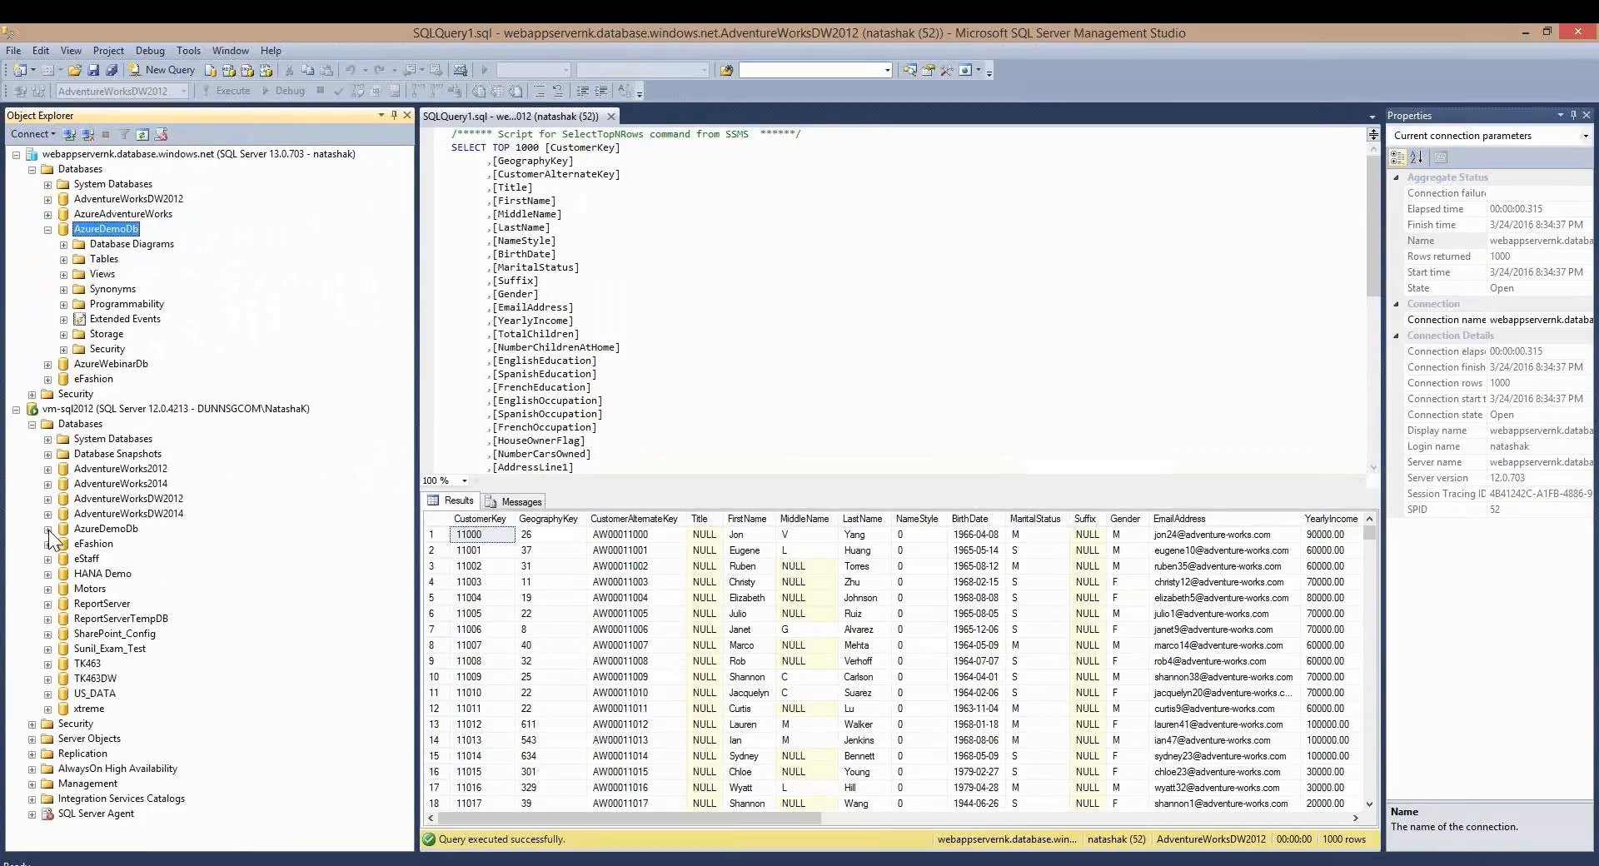
click(47, 529)
click(63, 559)
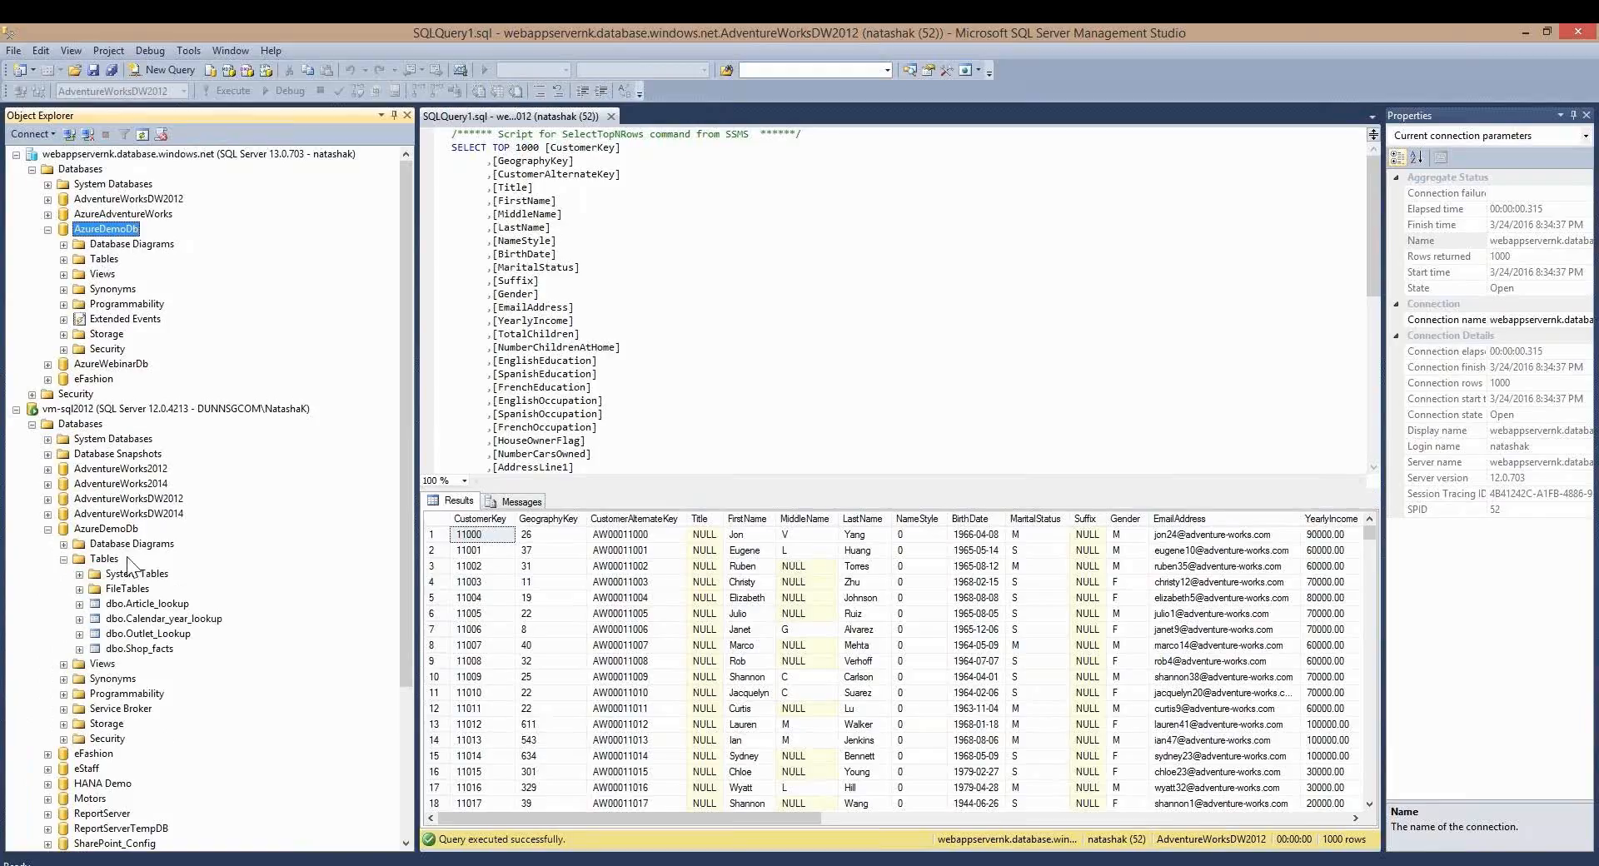
click(64, 560)
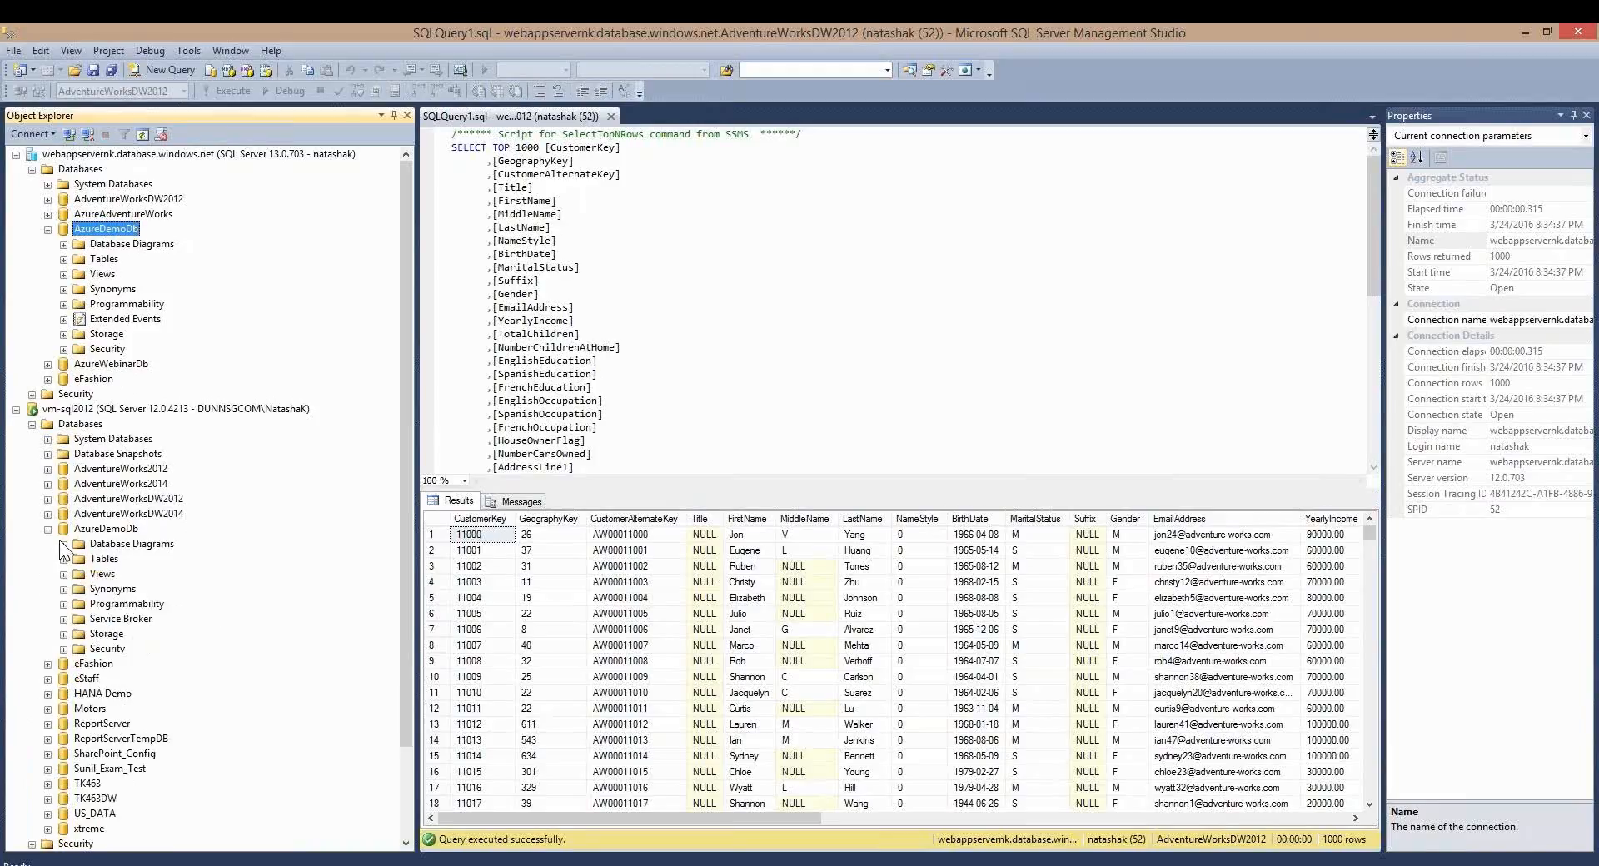
click(48, 529)
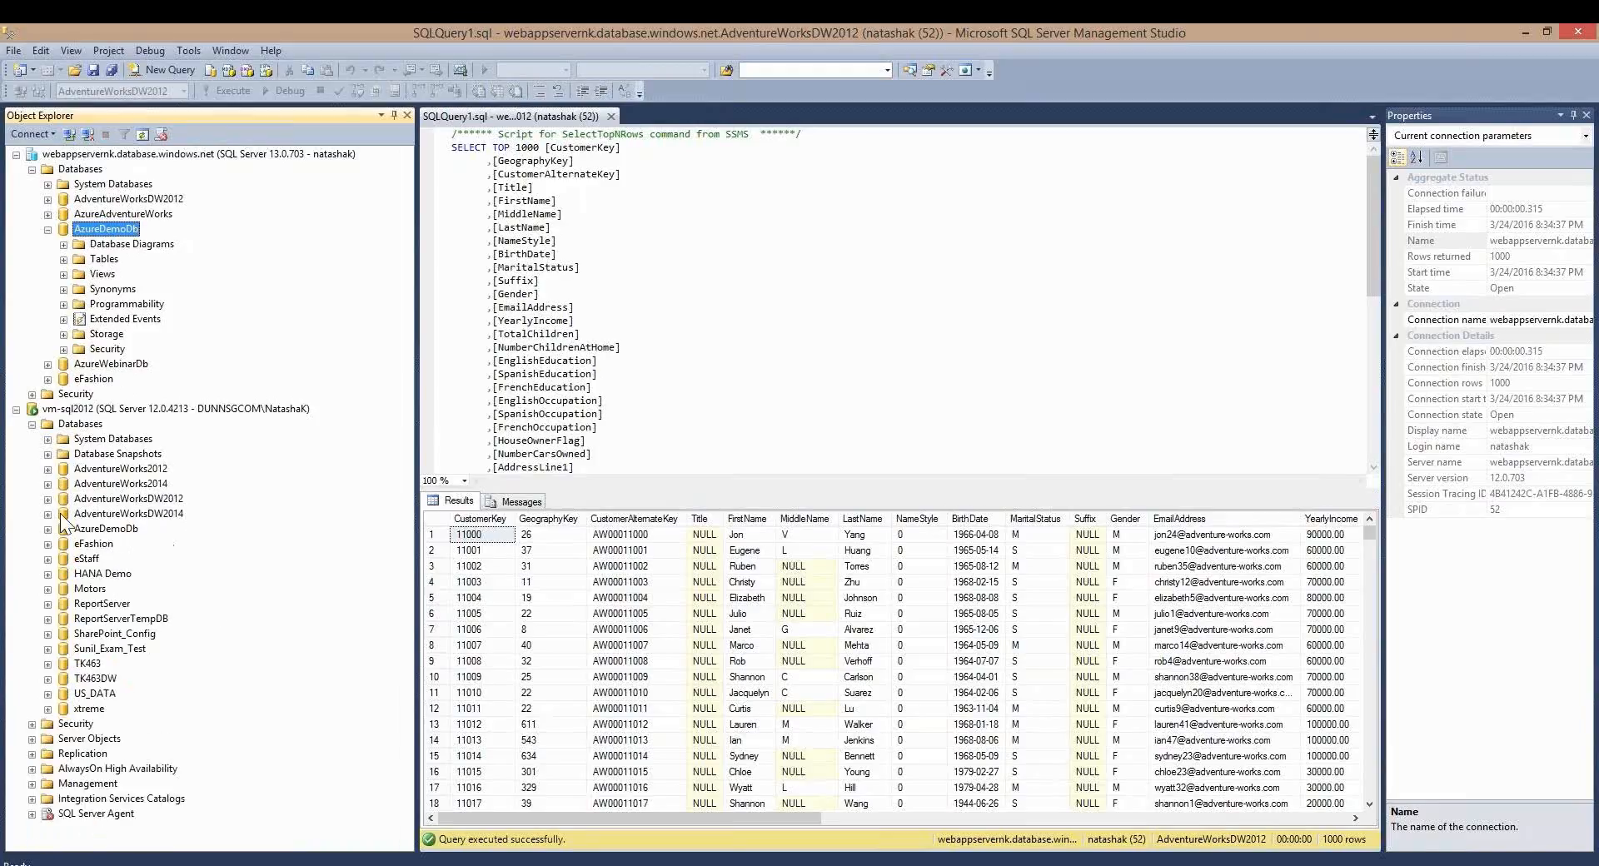
click(47, 229)
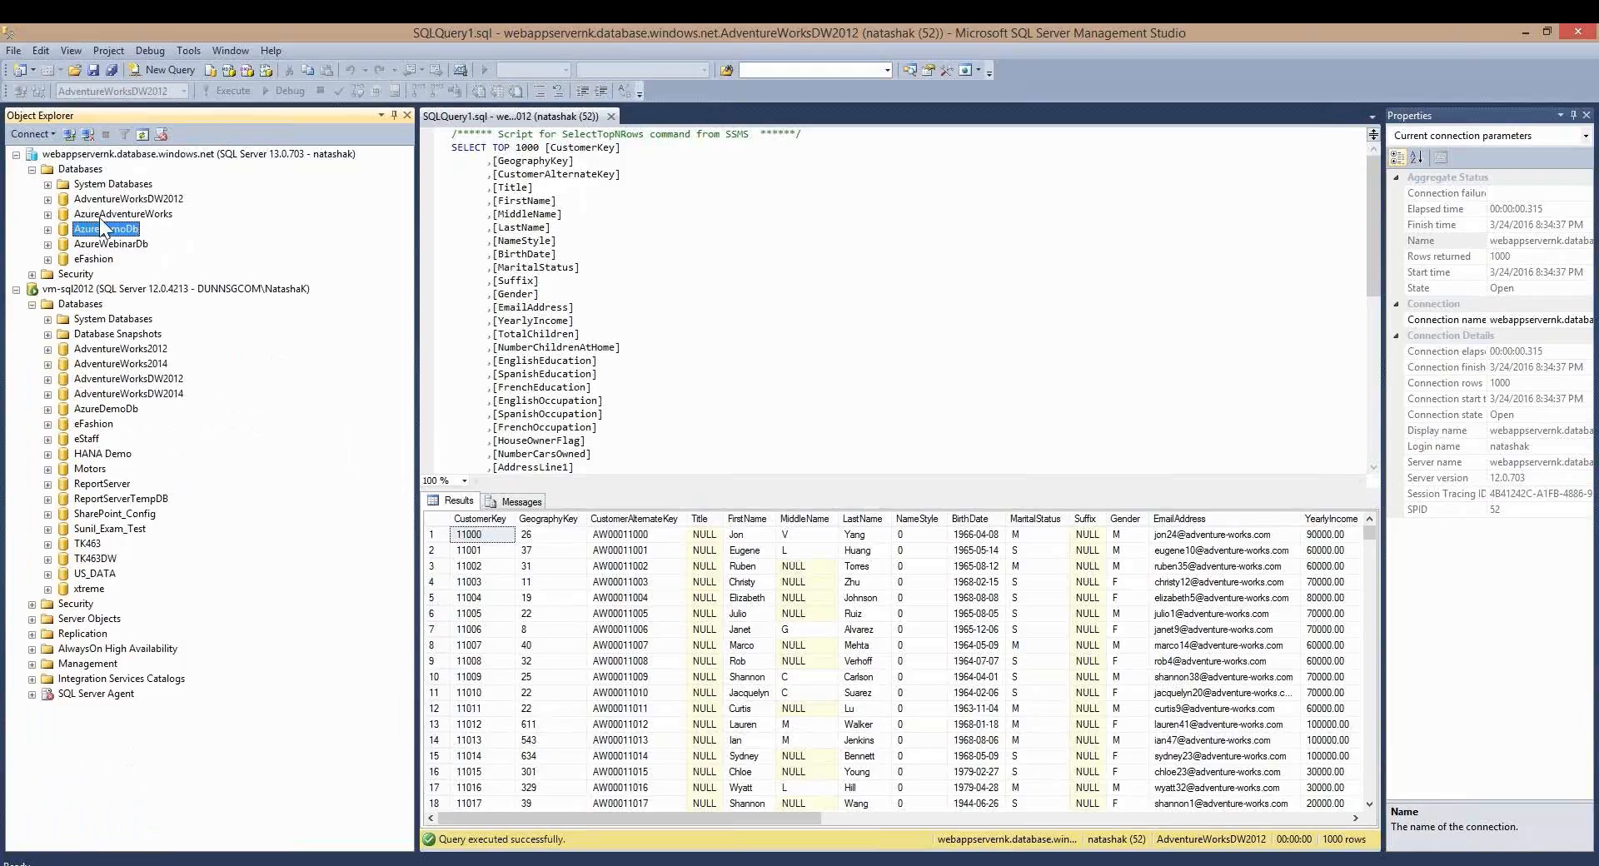
Step: On the webappservernk server, expand the AzureAdventureWorks database and the Tables folder of AdventureWorksDW2012
right_click(44, 218)
click(47, 214)
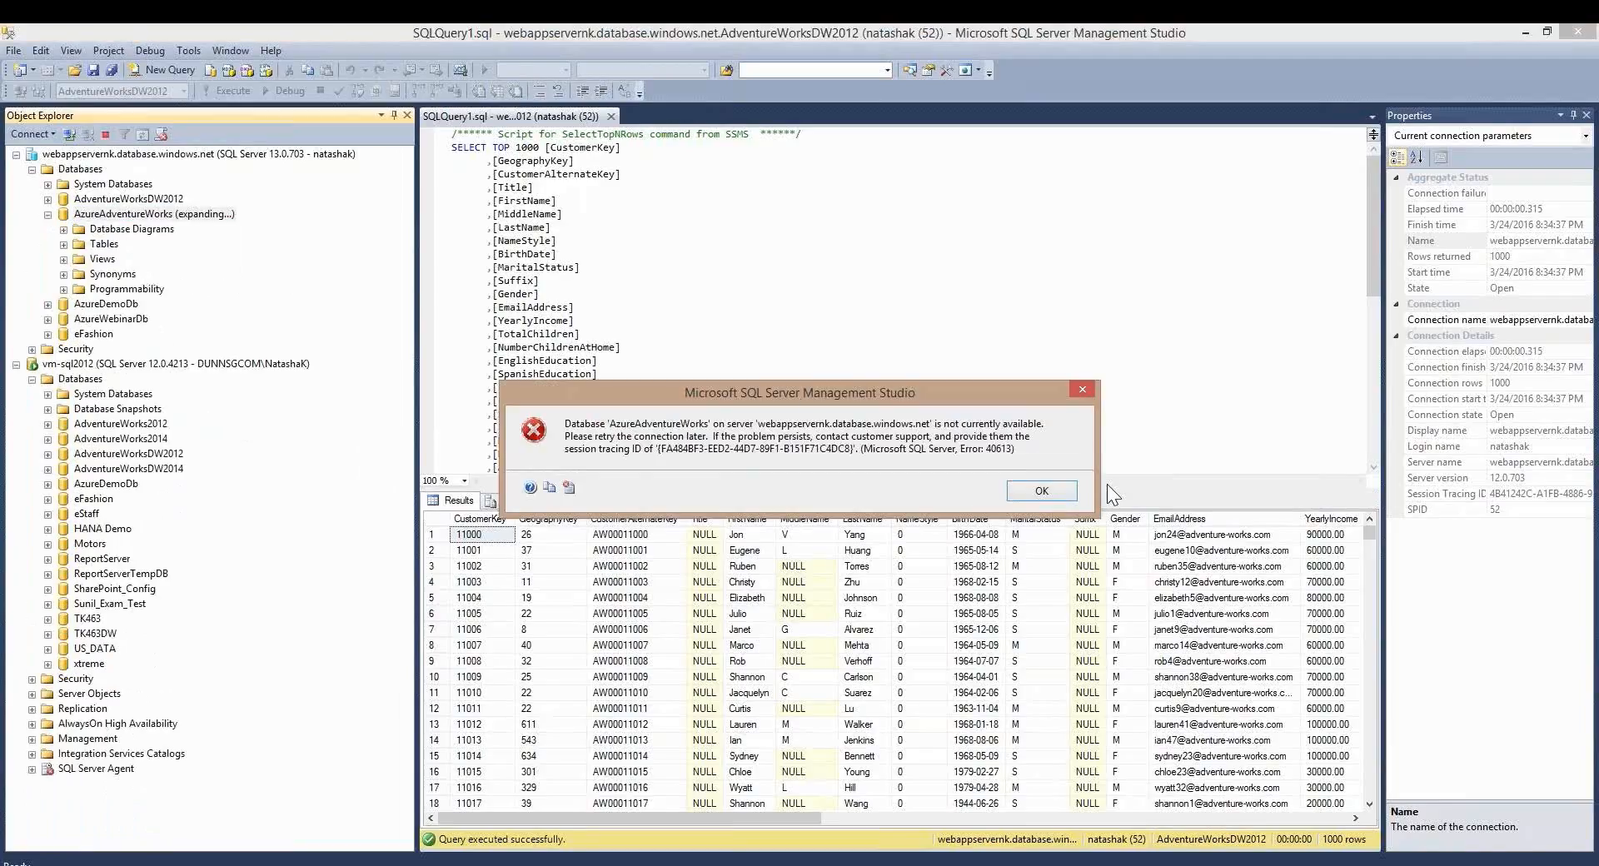
click(1041, 492)
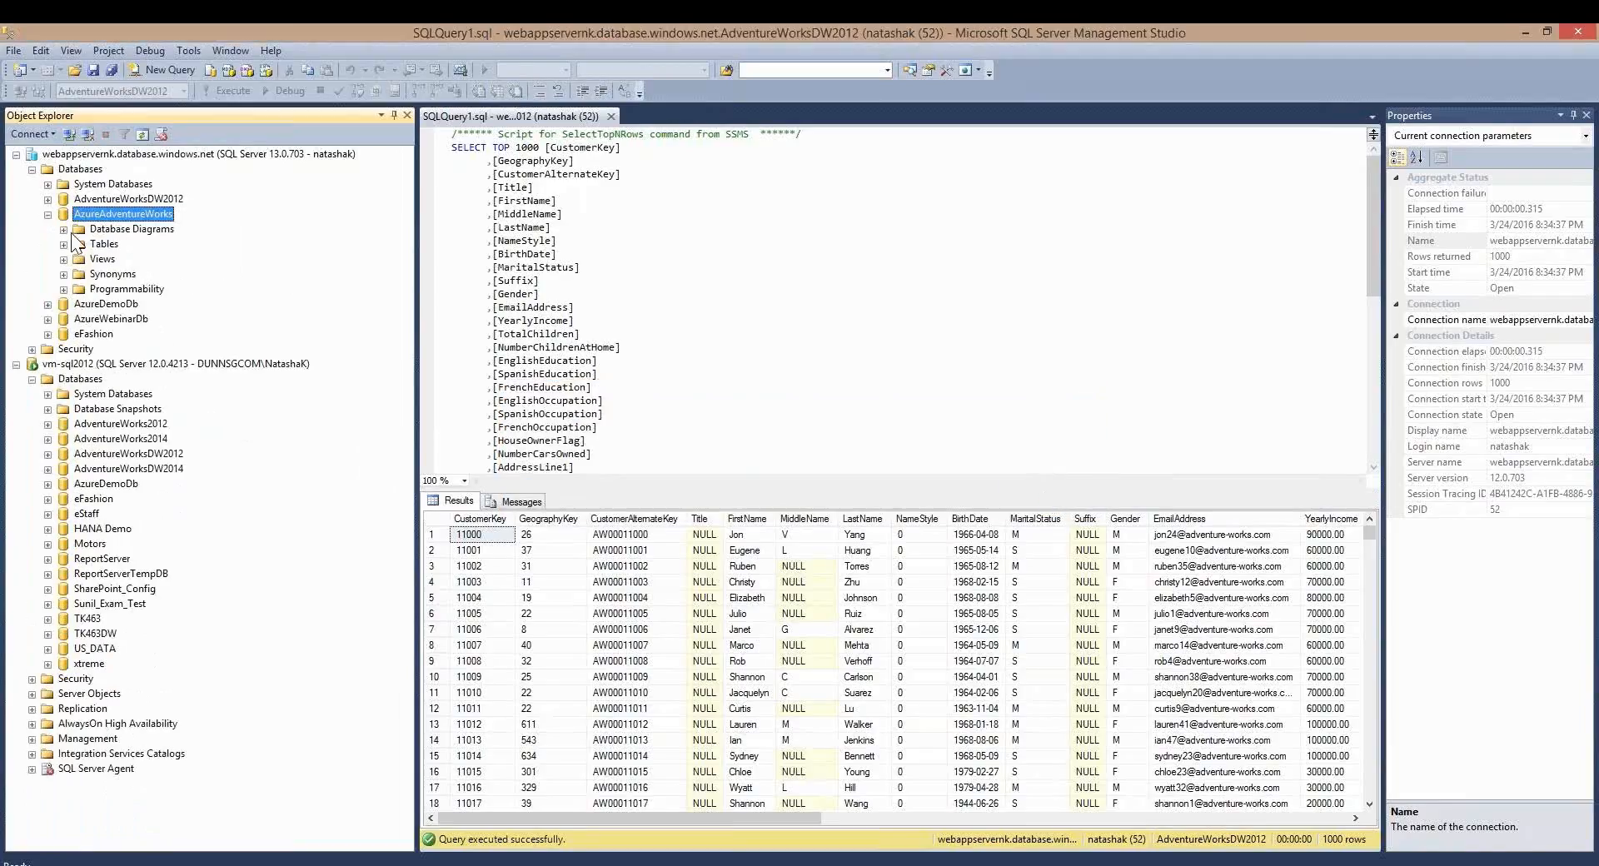
click(48, 200)
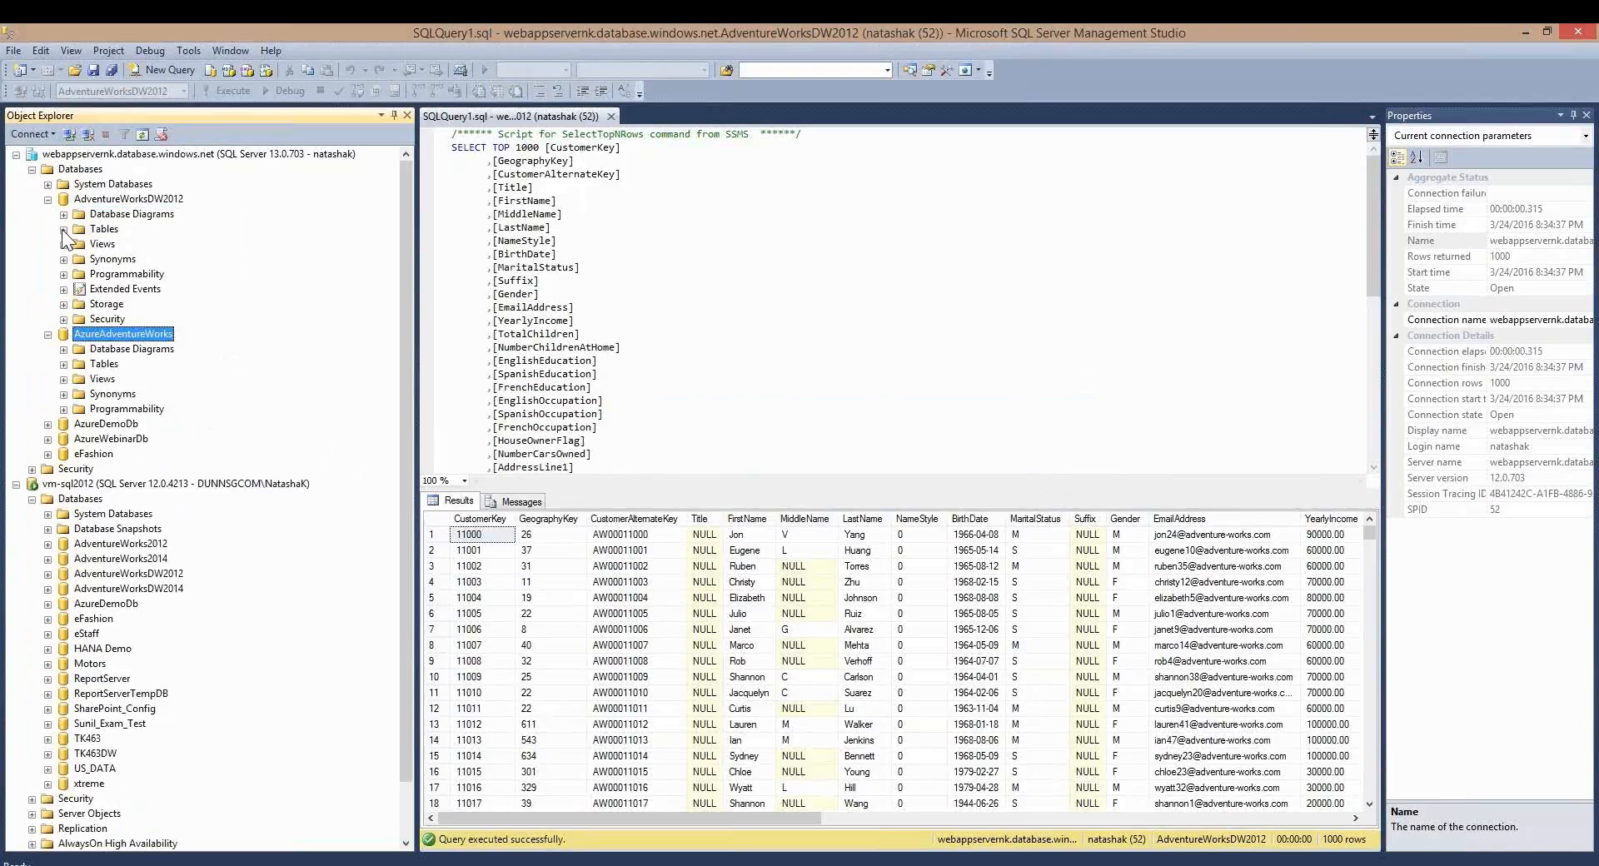
click(63, 229)
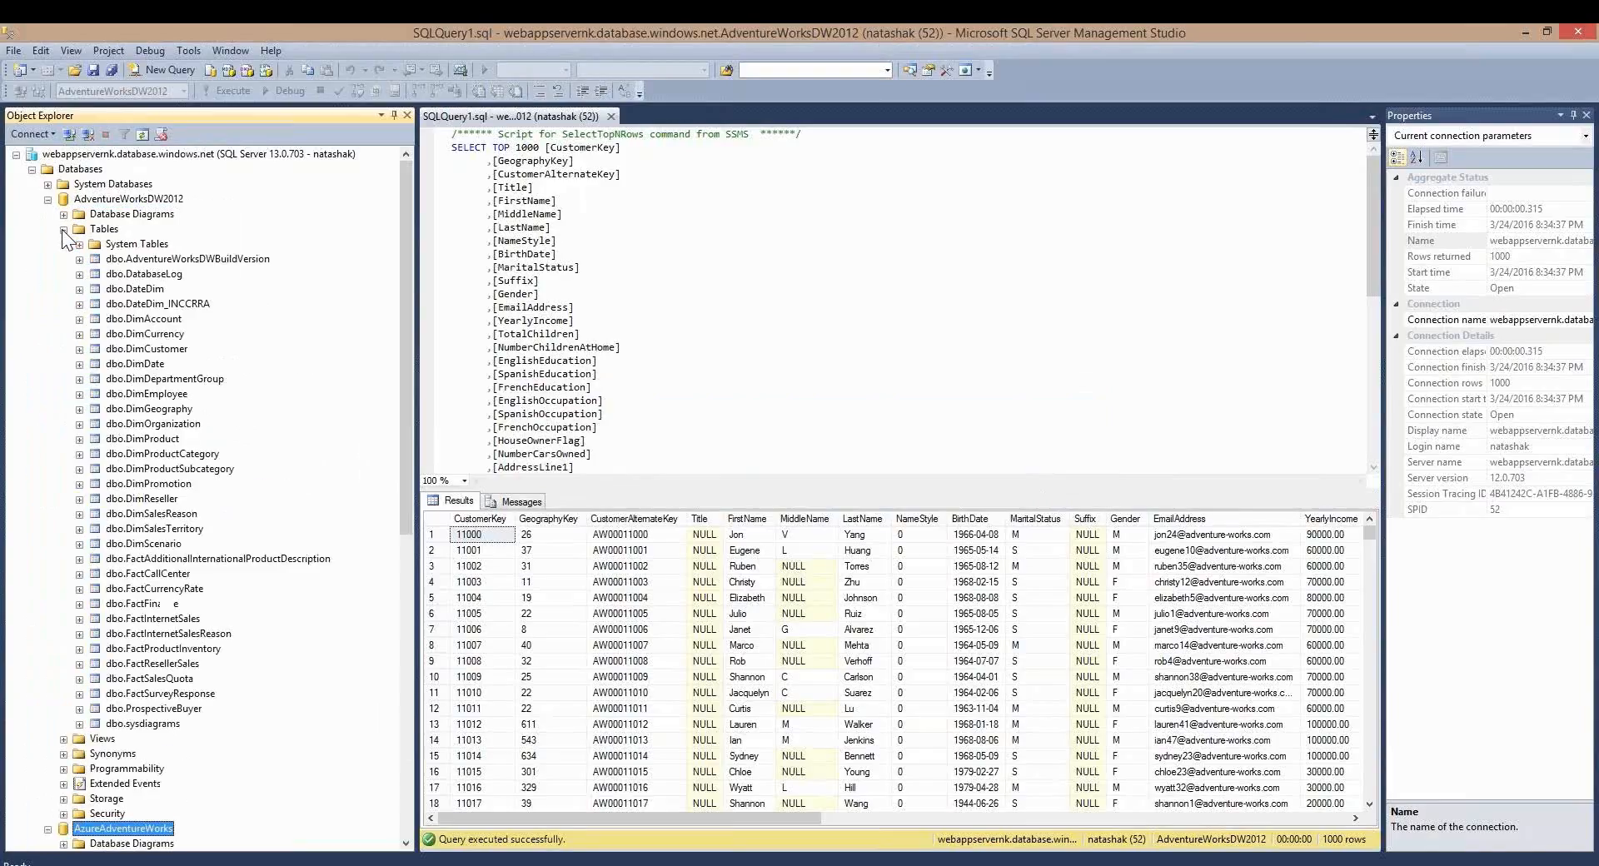
Step: Query the top 1000 rows of dbo.DimCustomer in AdventureWorksDW2012 on the webappservernk server
right_click(106, 354)
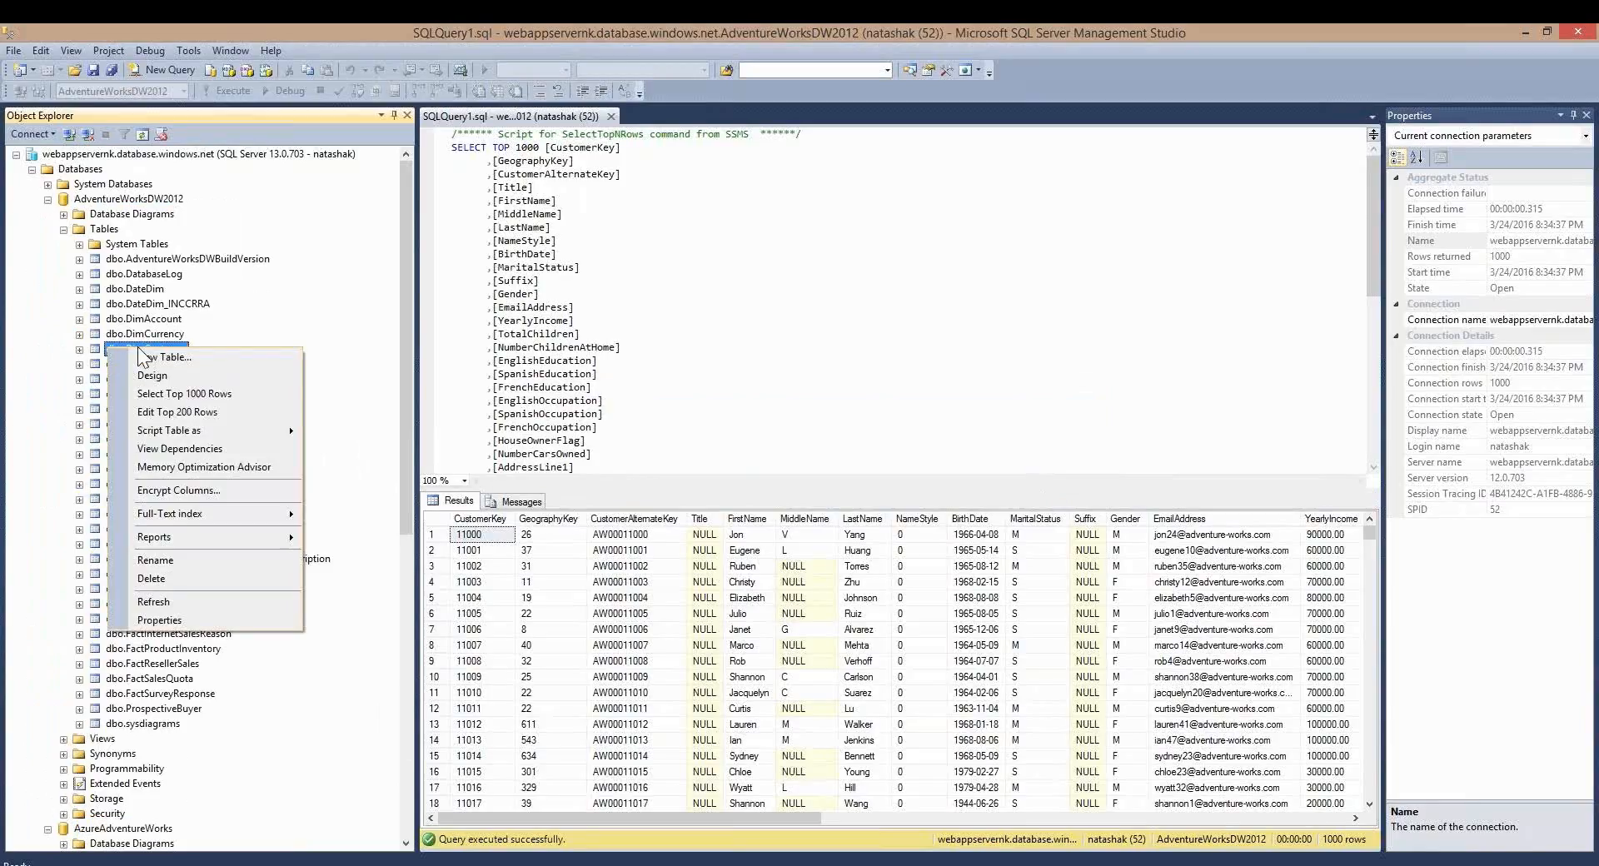
click(161, 400)
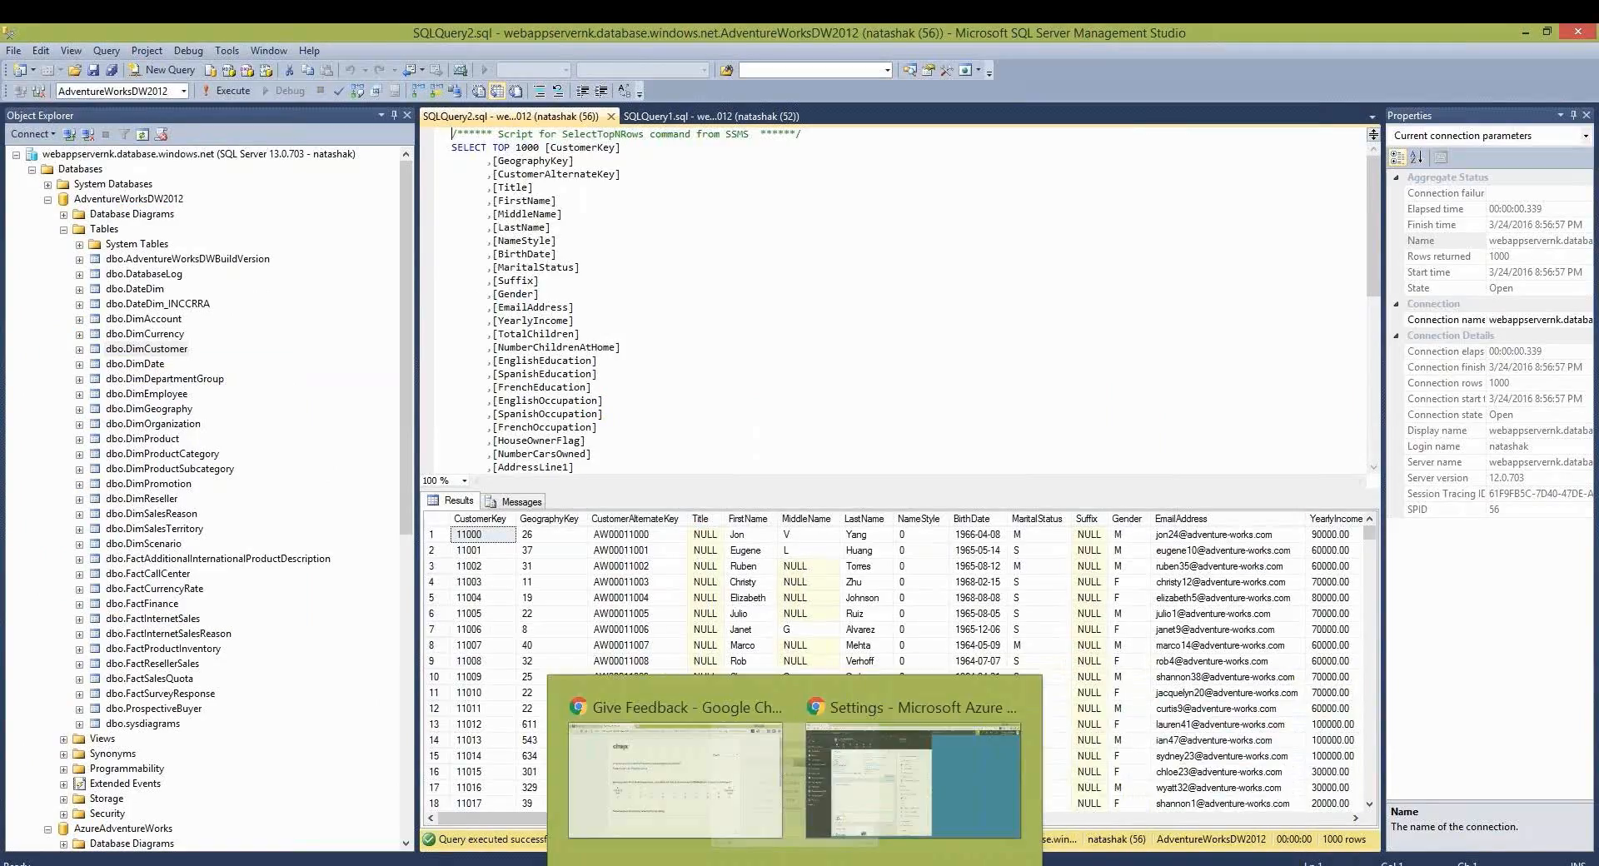
Step: Open the SQL databases list in the Azure portal, and advance the PowerPoint slide show to "Demonstration – Part 2: Move data to Azure"
click(831, 821)
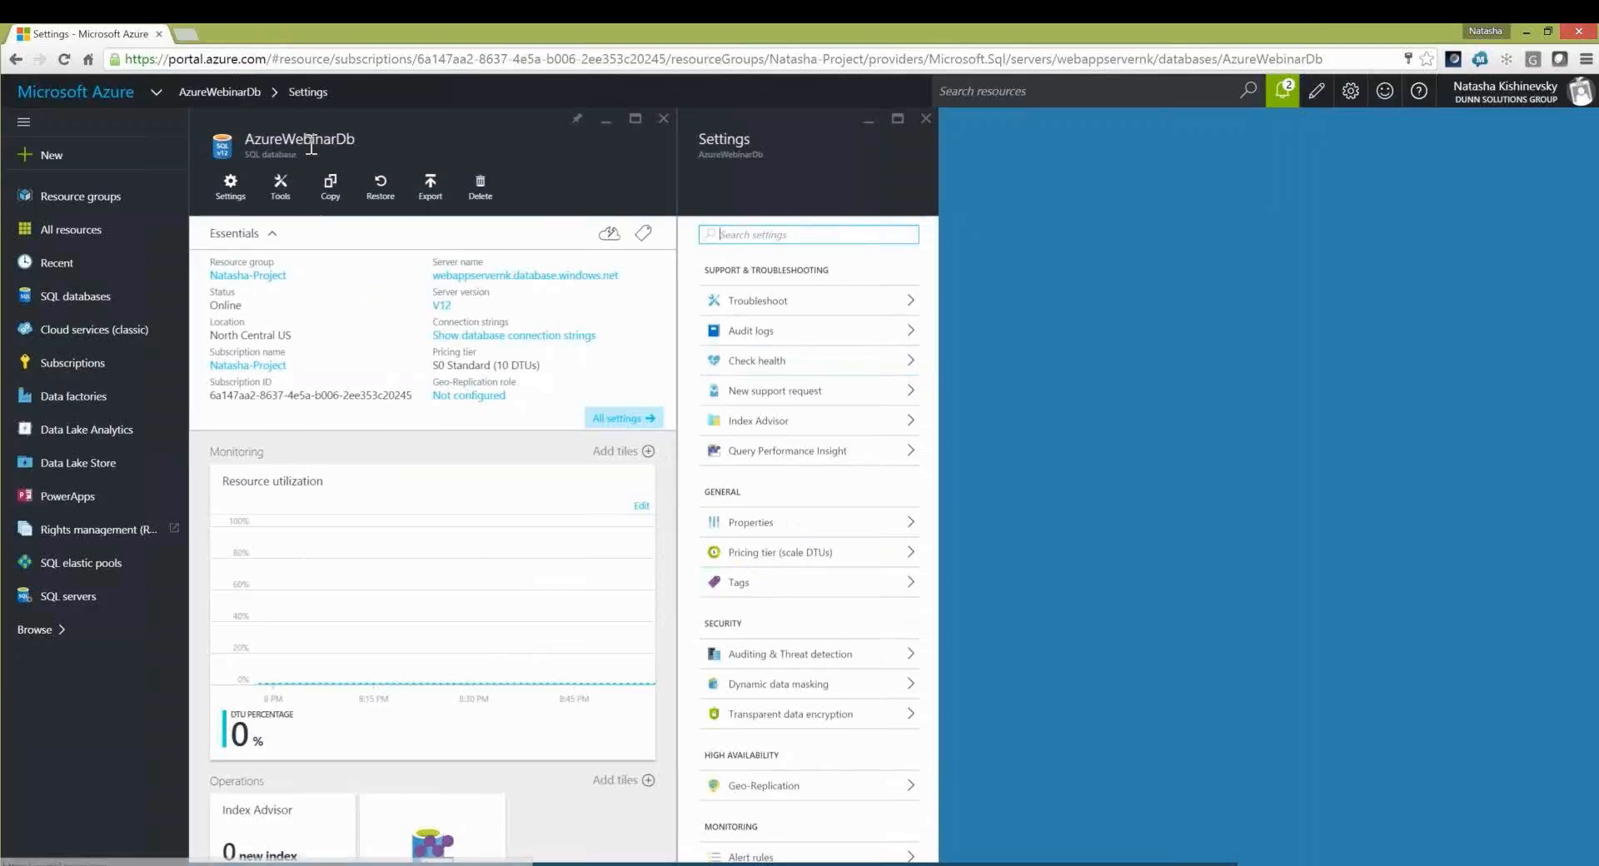
click(71, 310)
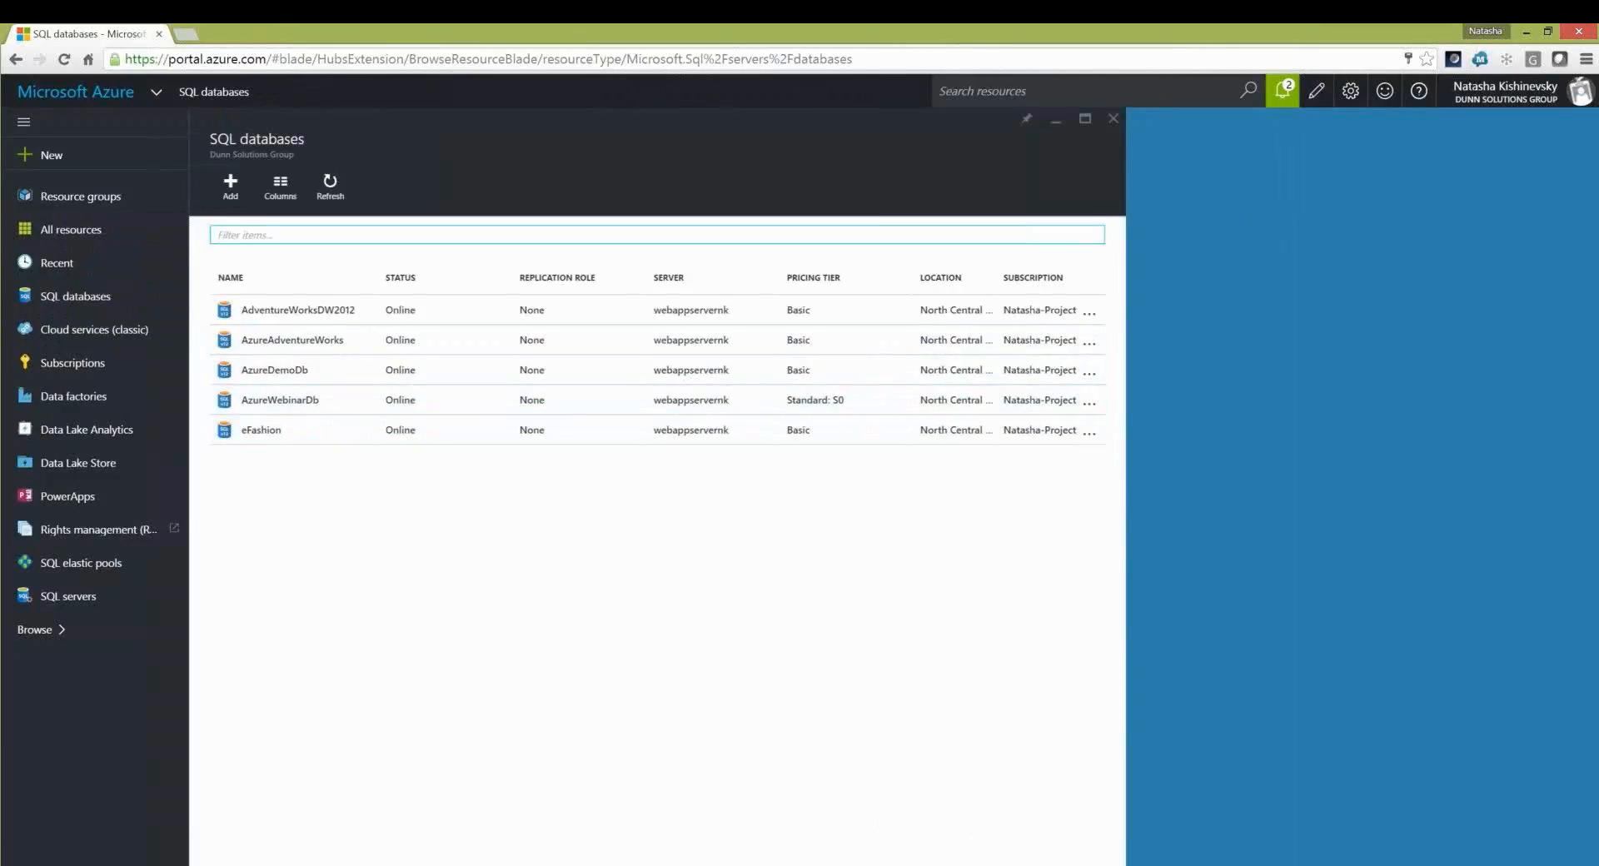
click(1073, 864)
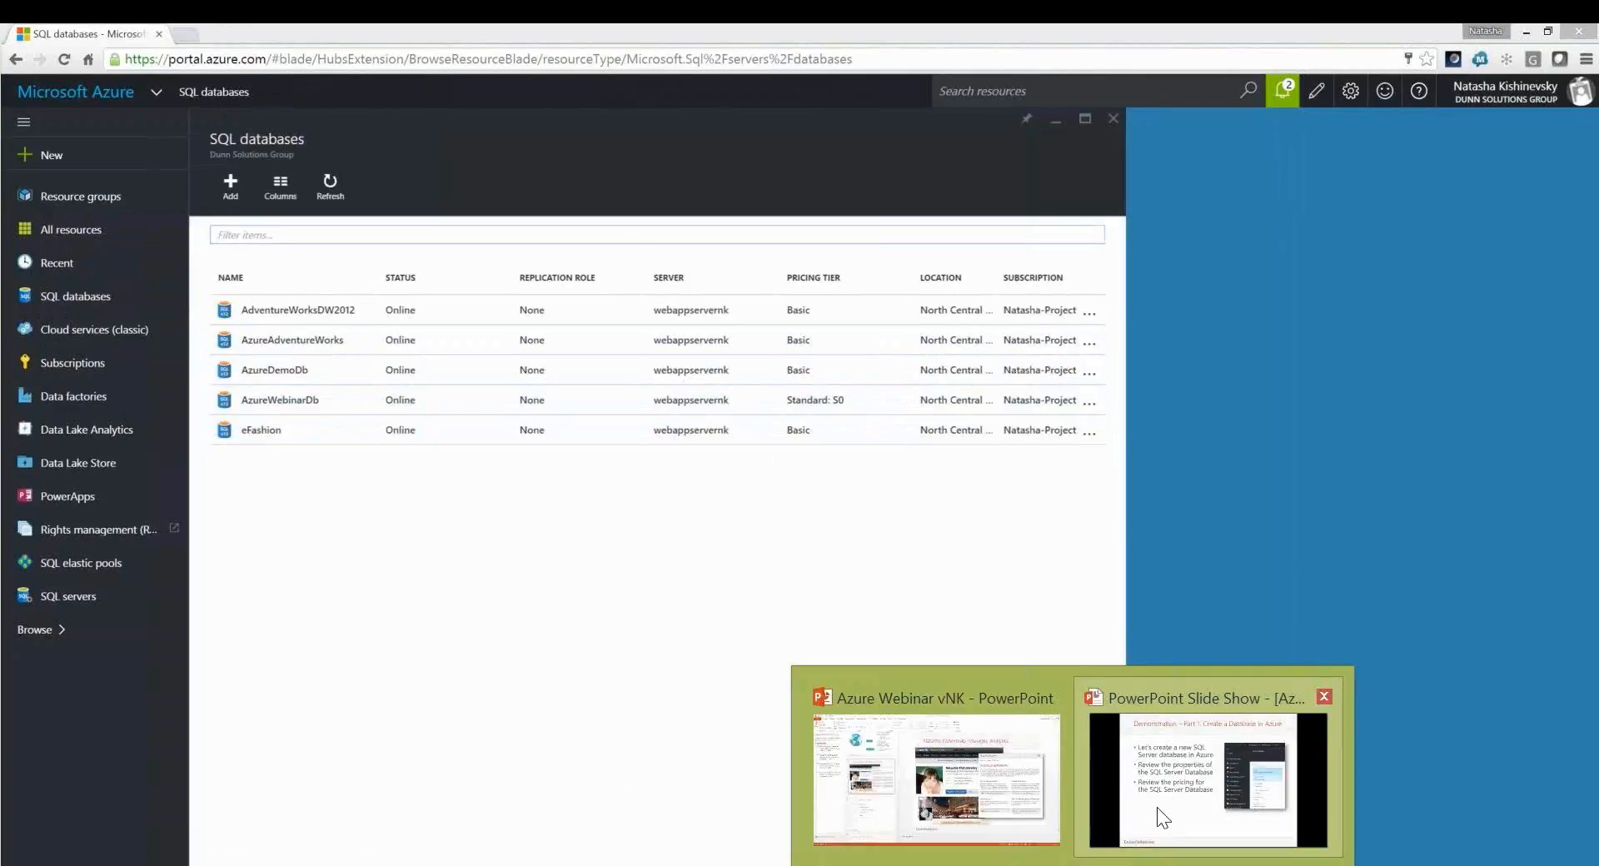
click(1176, 808)
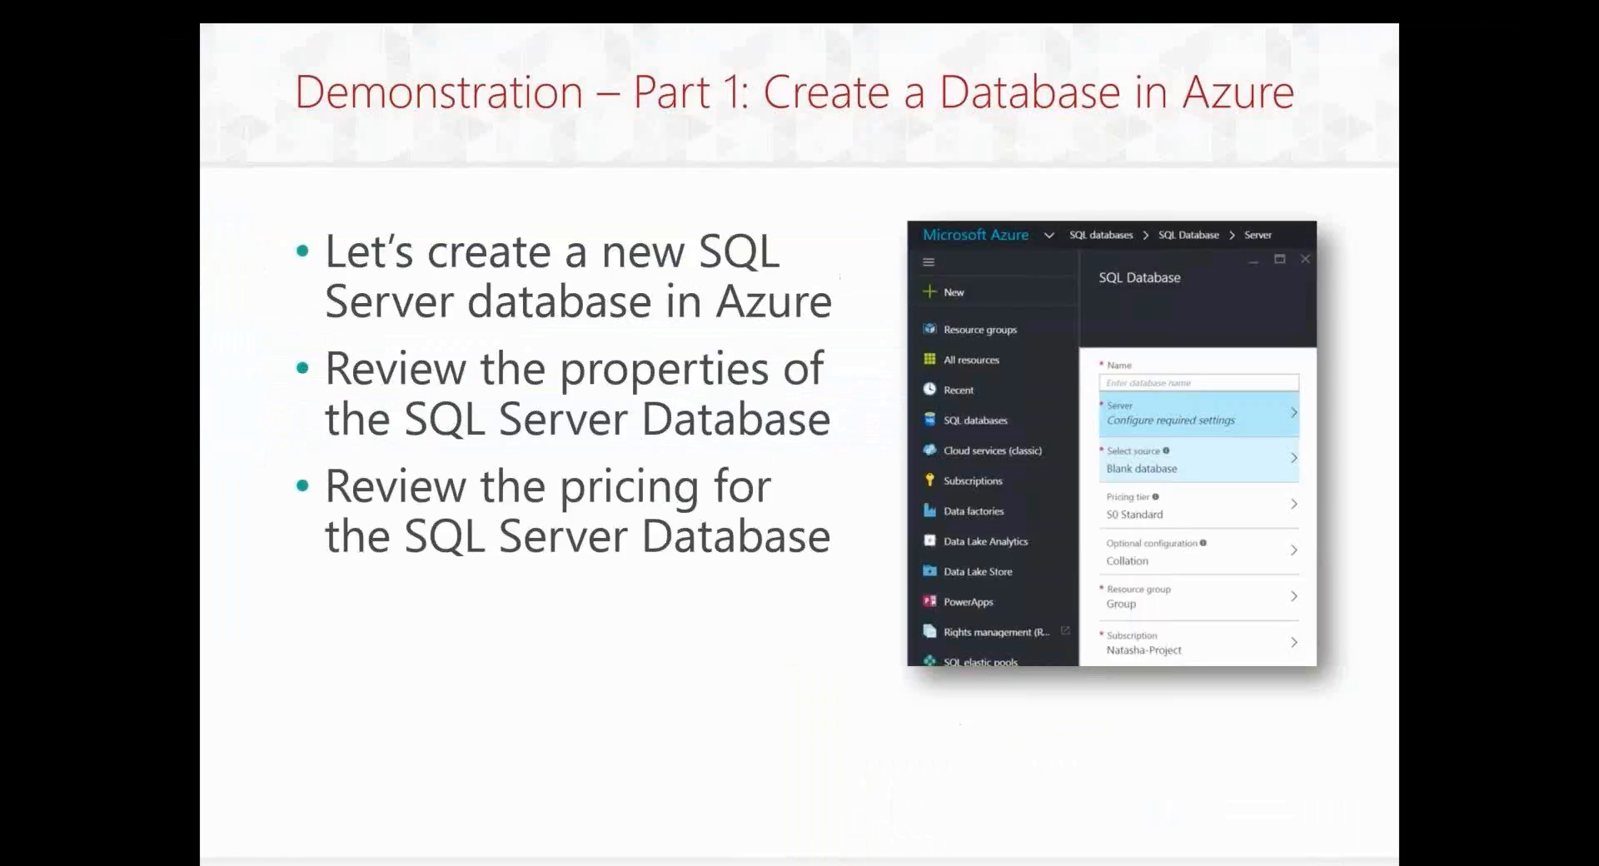
click(638, 635)
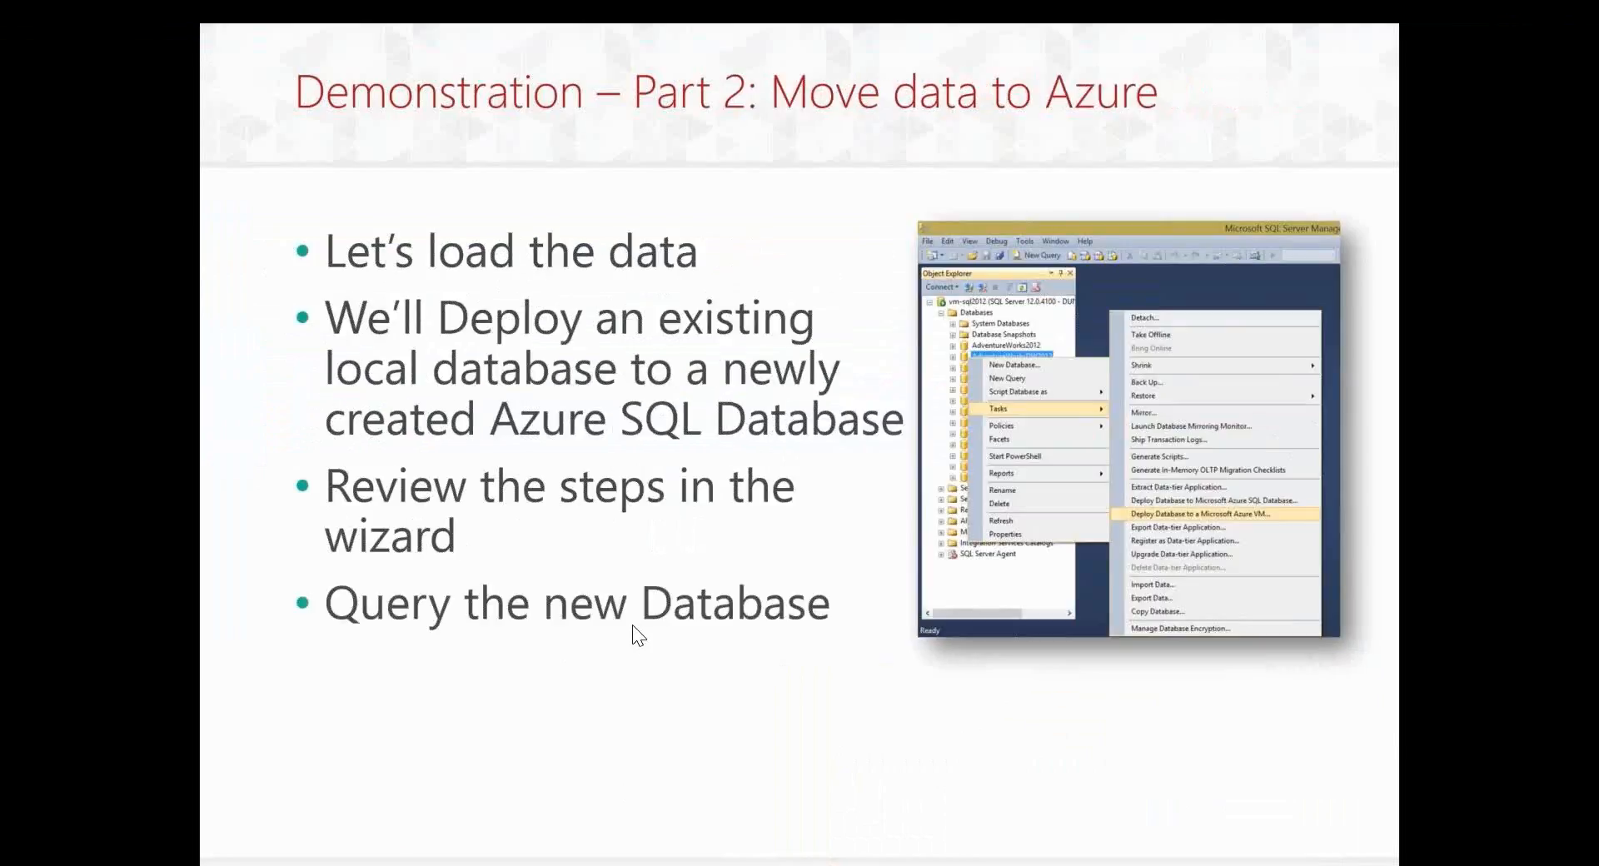
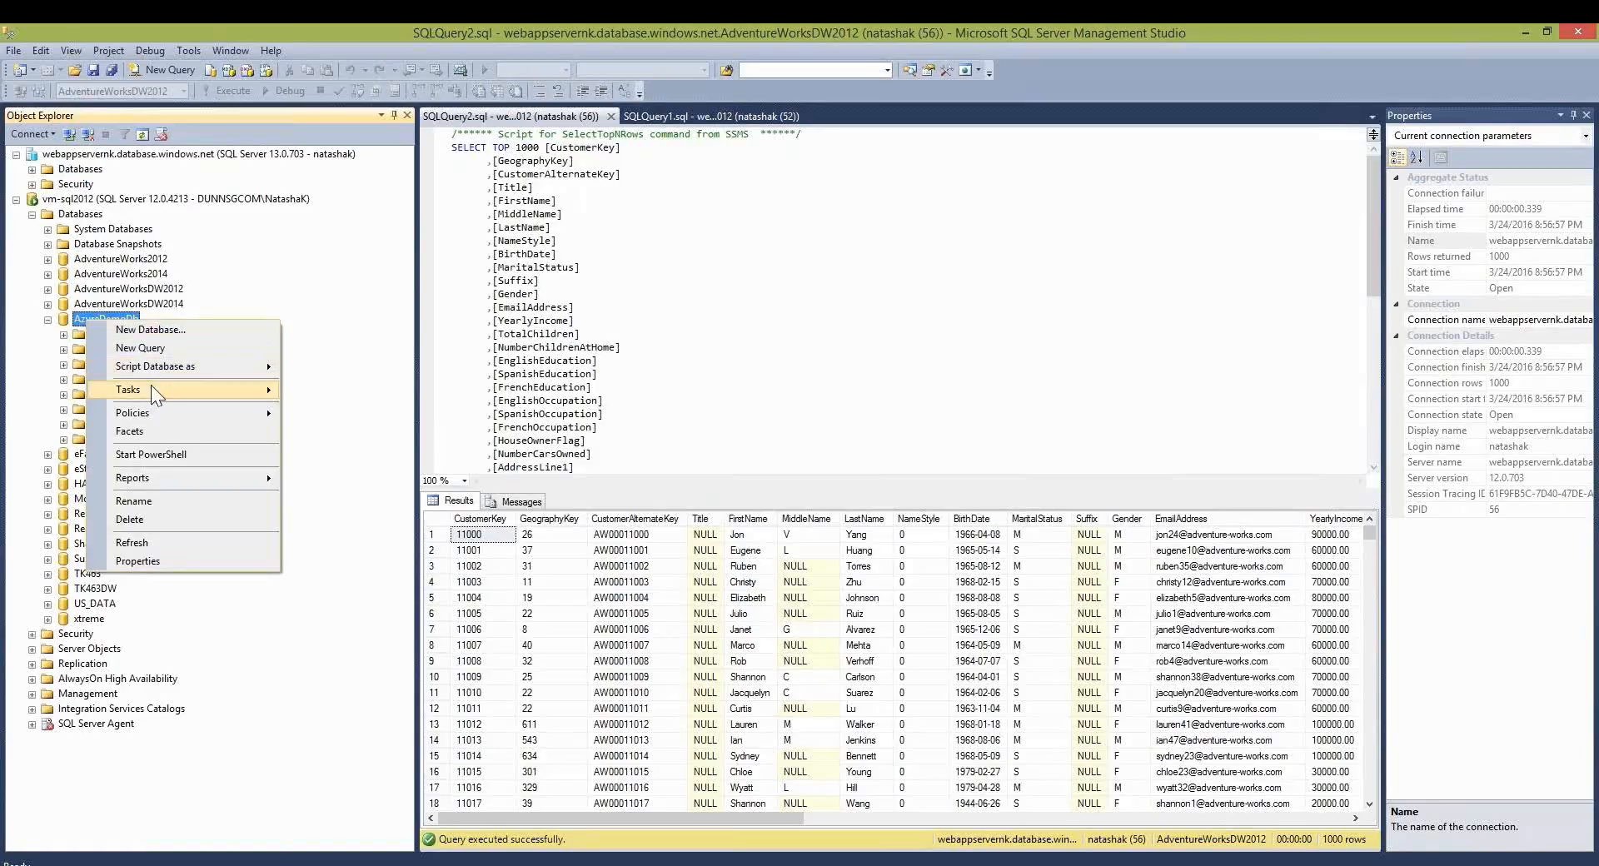
Step: Inspect the users in the Security folder of AzureDemoDb on vm-sql2012, and collapse the folder again
mouse_move(152, 387)
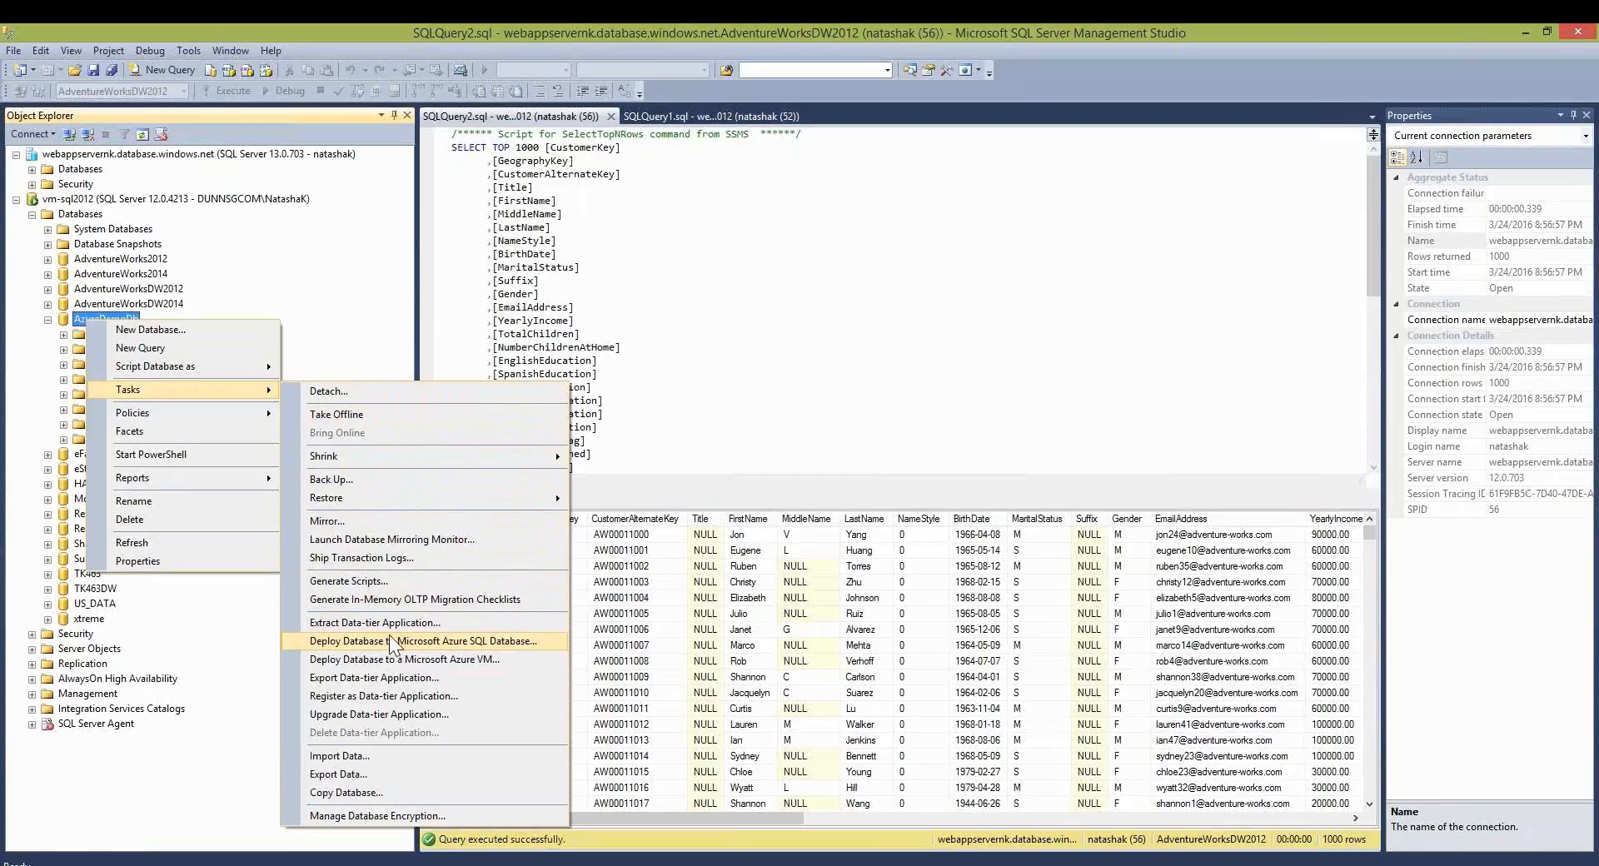
click(364, 321)
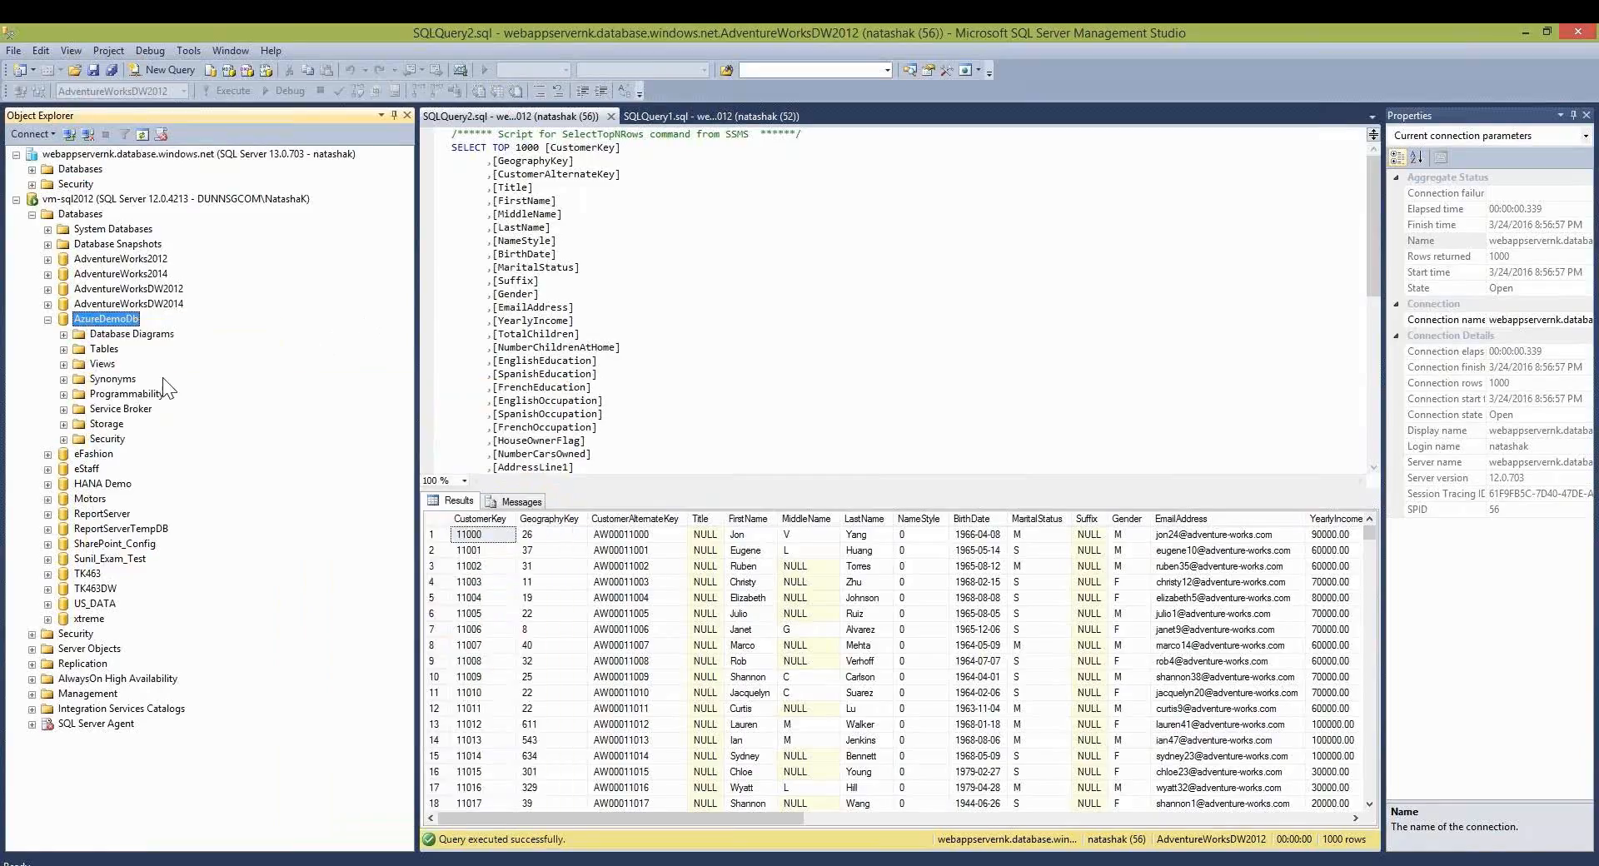
click(63, 439)
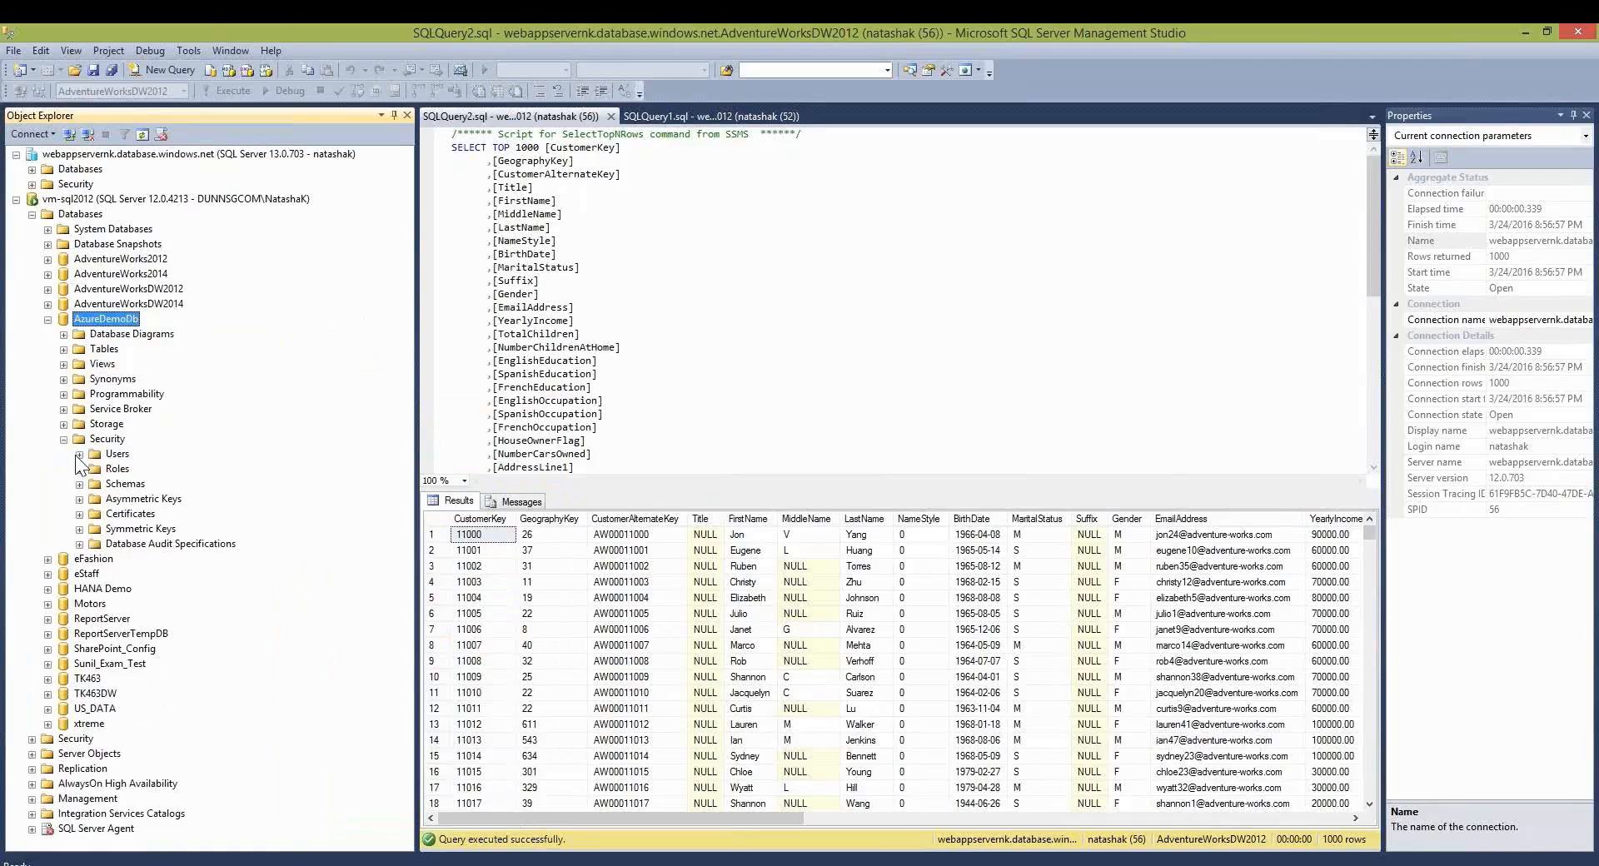
click(79, 454)
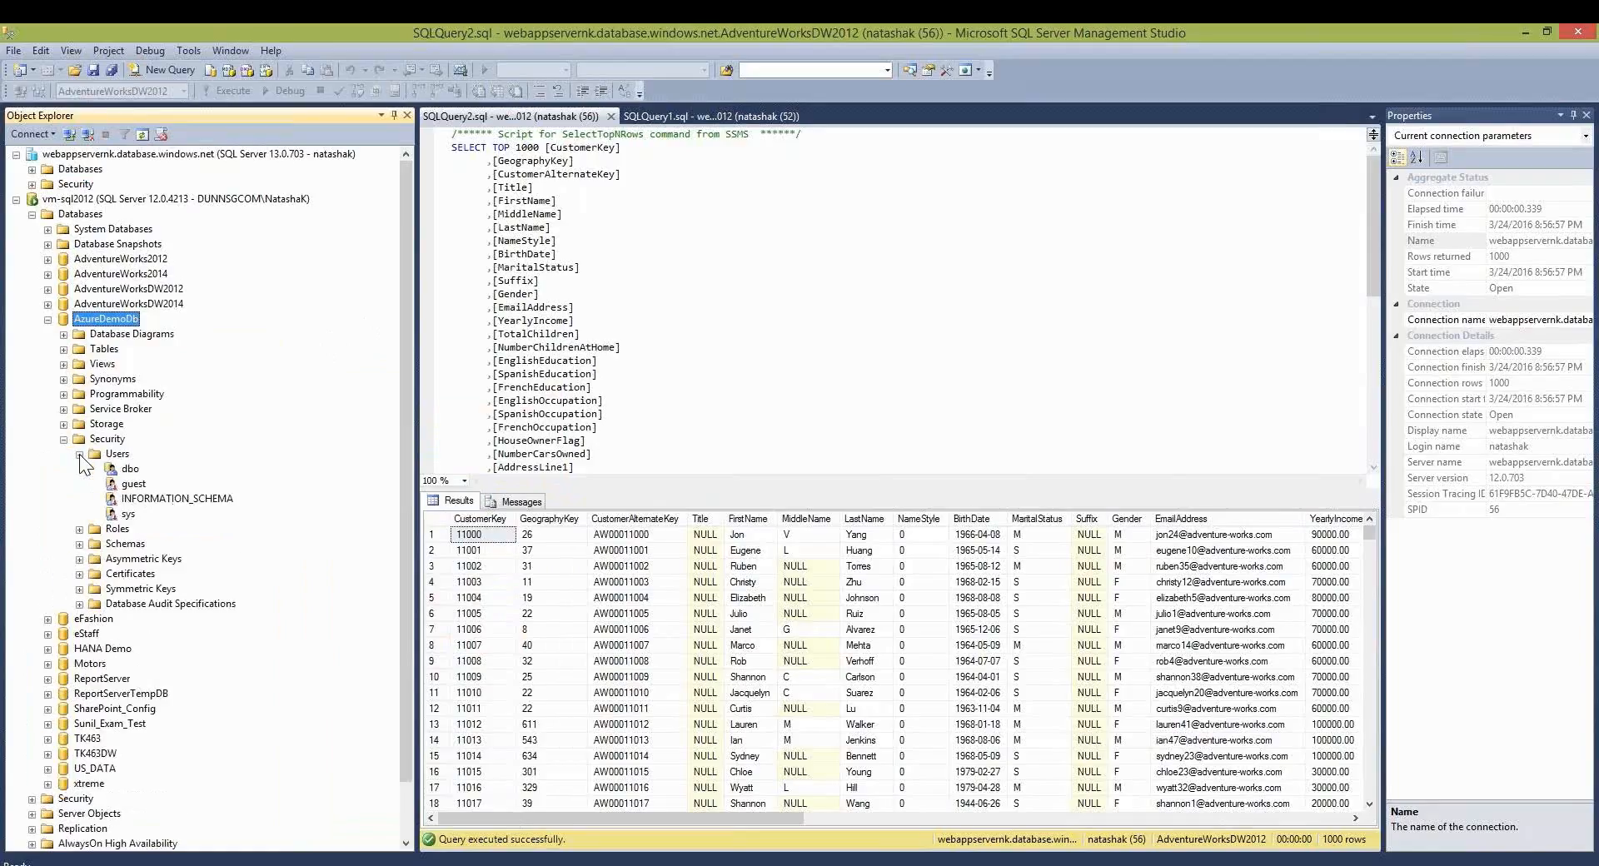
click(79, 454)
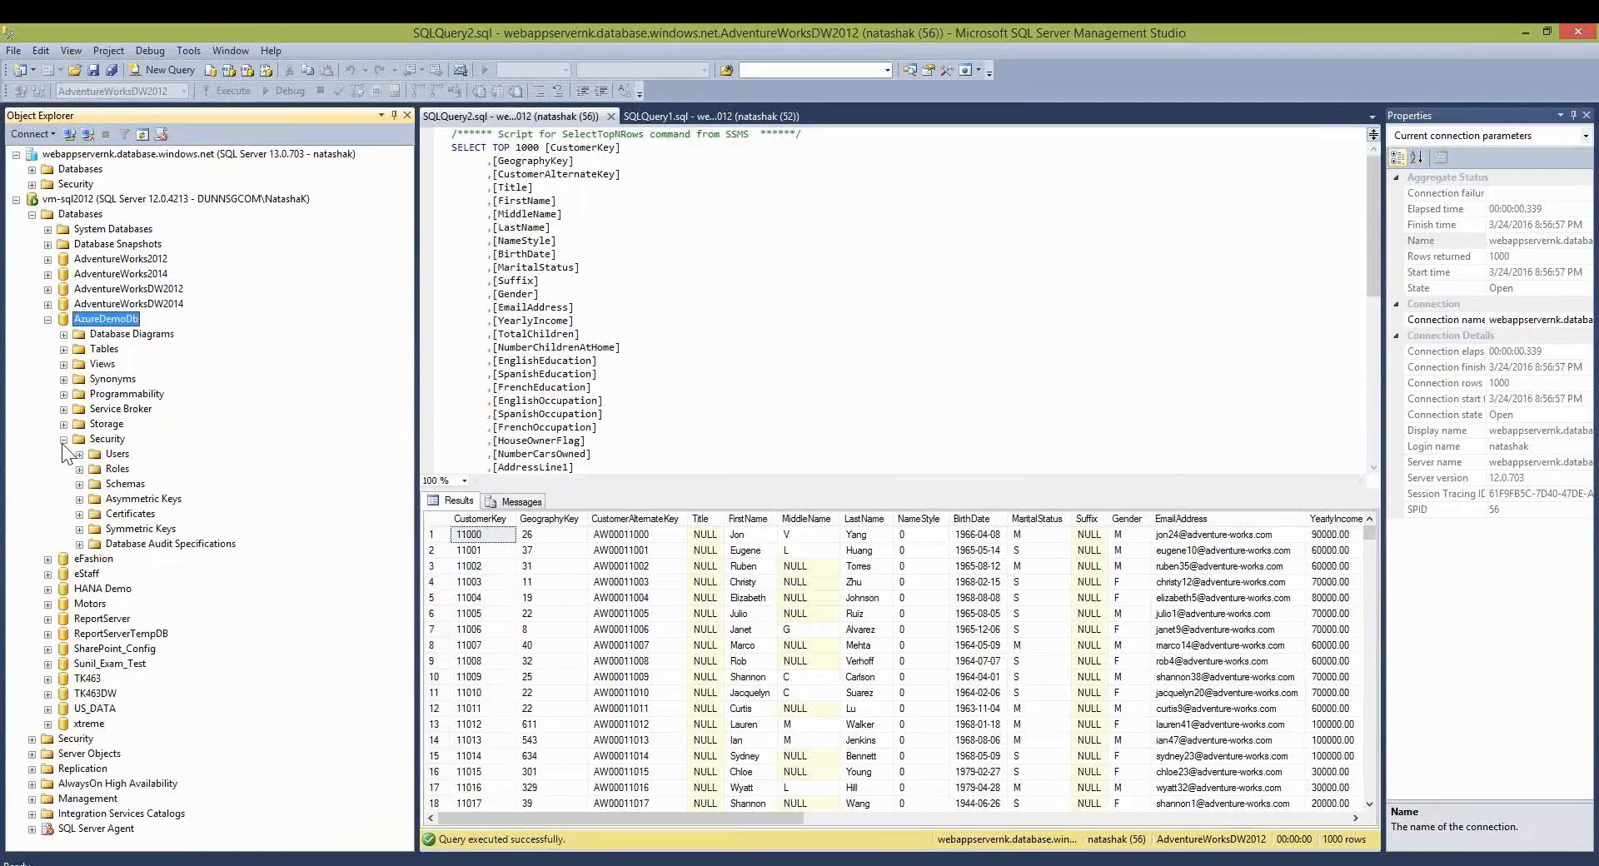
click(64, 439)
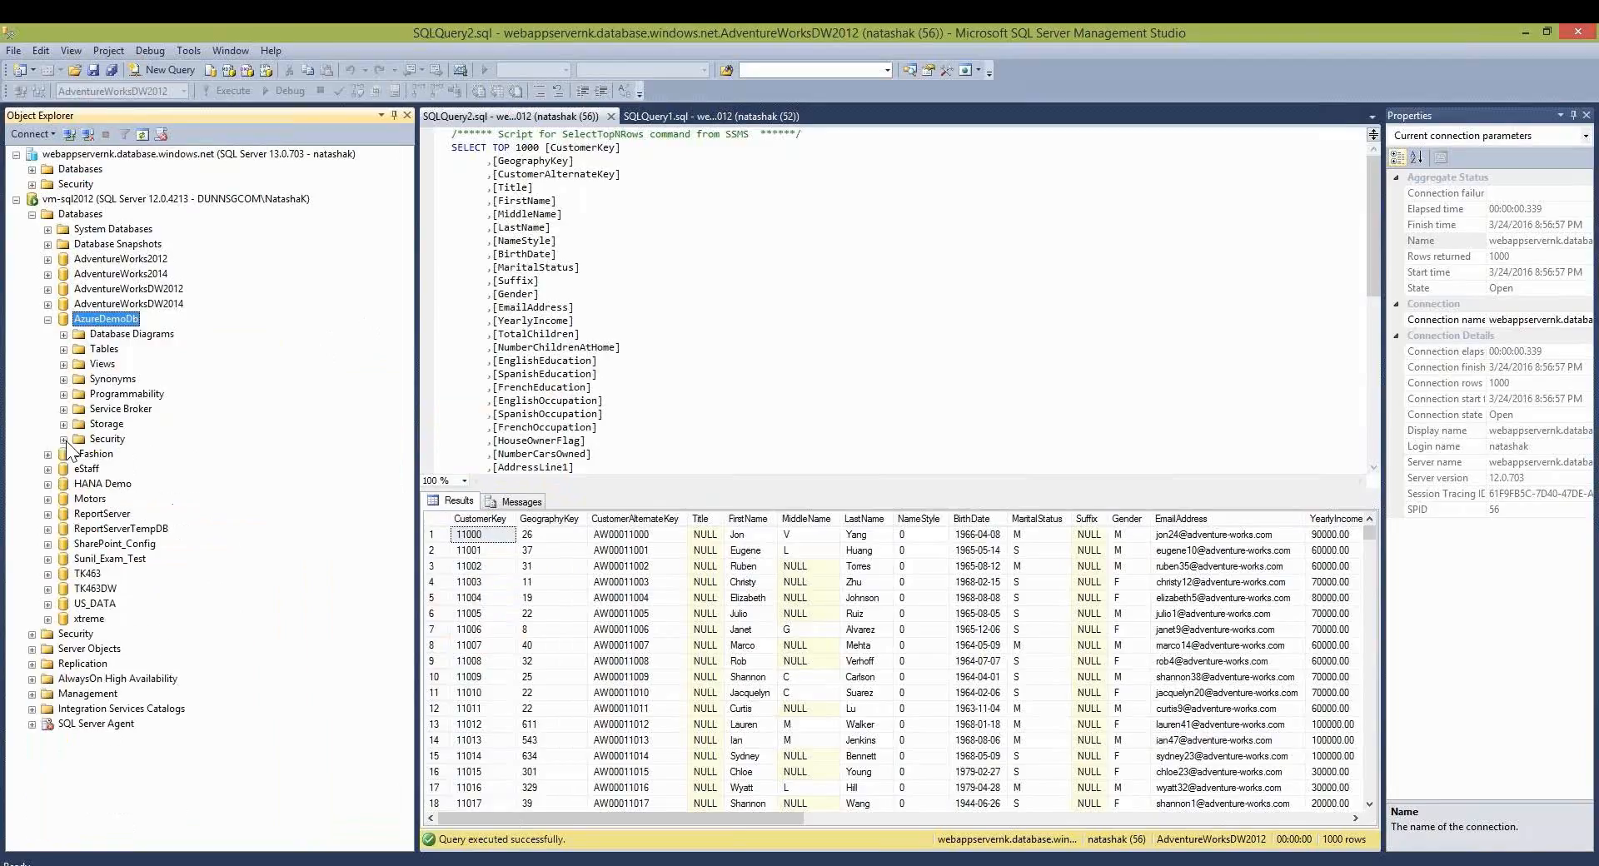
Step: Start deploying AzureDemoDb from vm-sql2012 to Microsoft Azure SQL Database, and connect to the target server webappservernk.database.windows.net with the remembered login
right_click(86, 323)
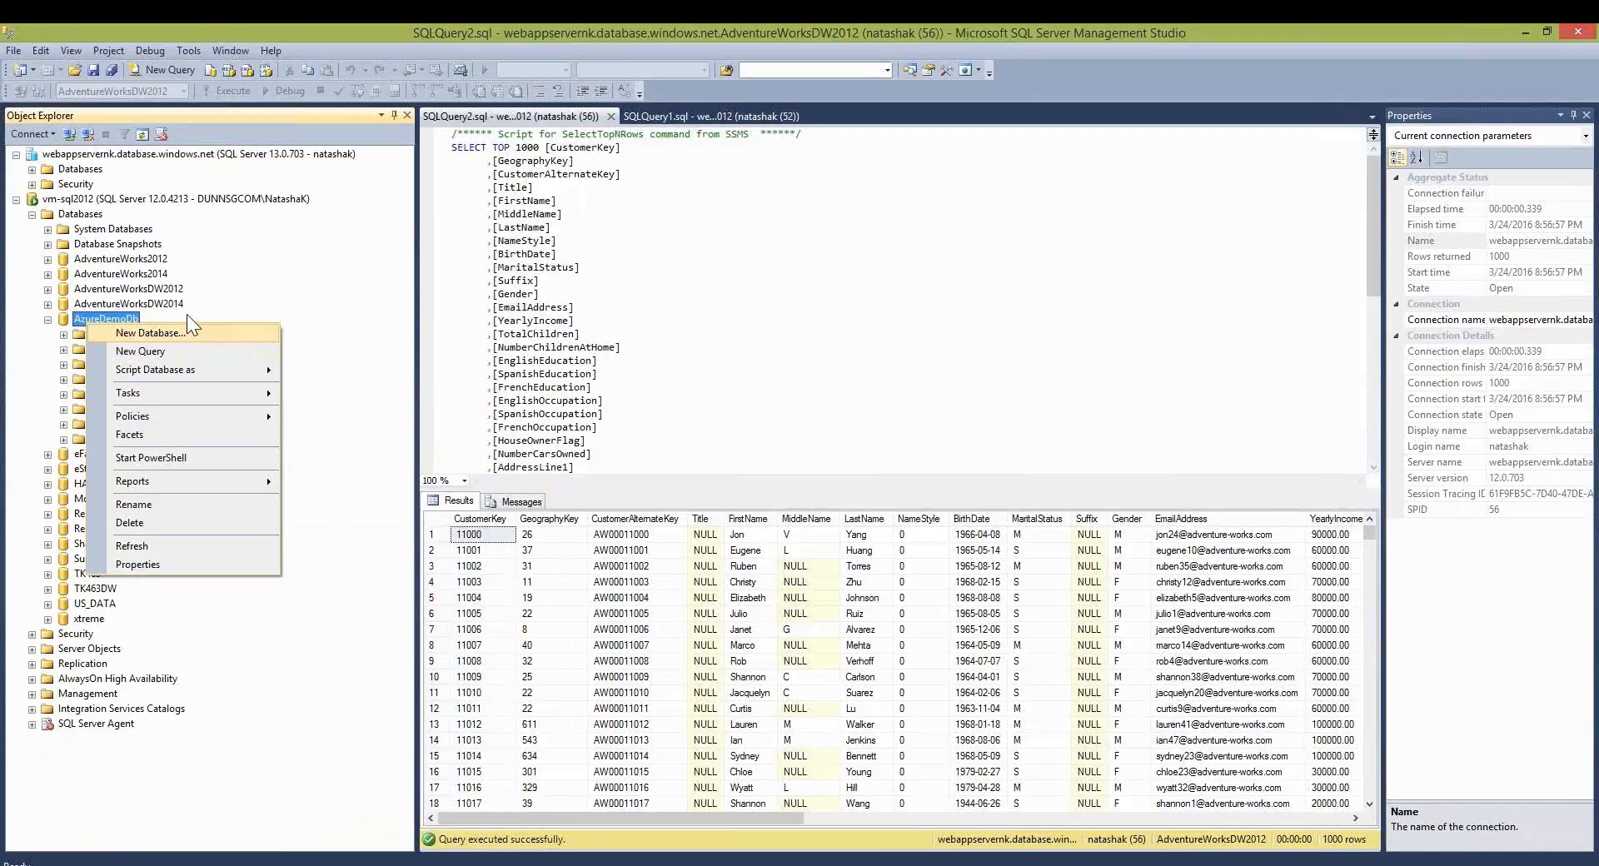
mouse_move(222, 398)
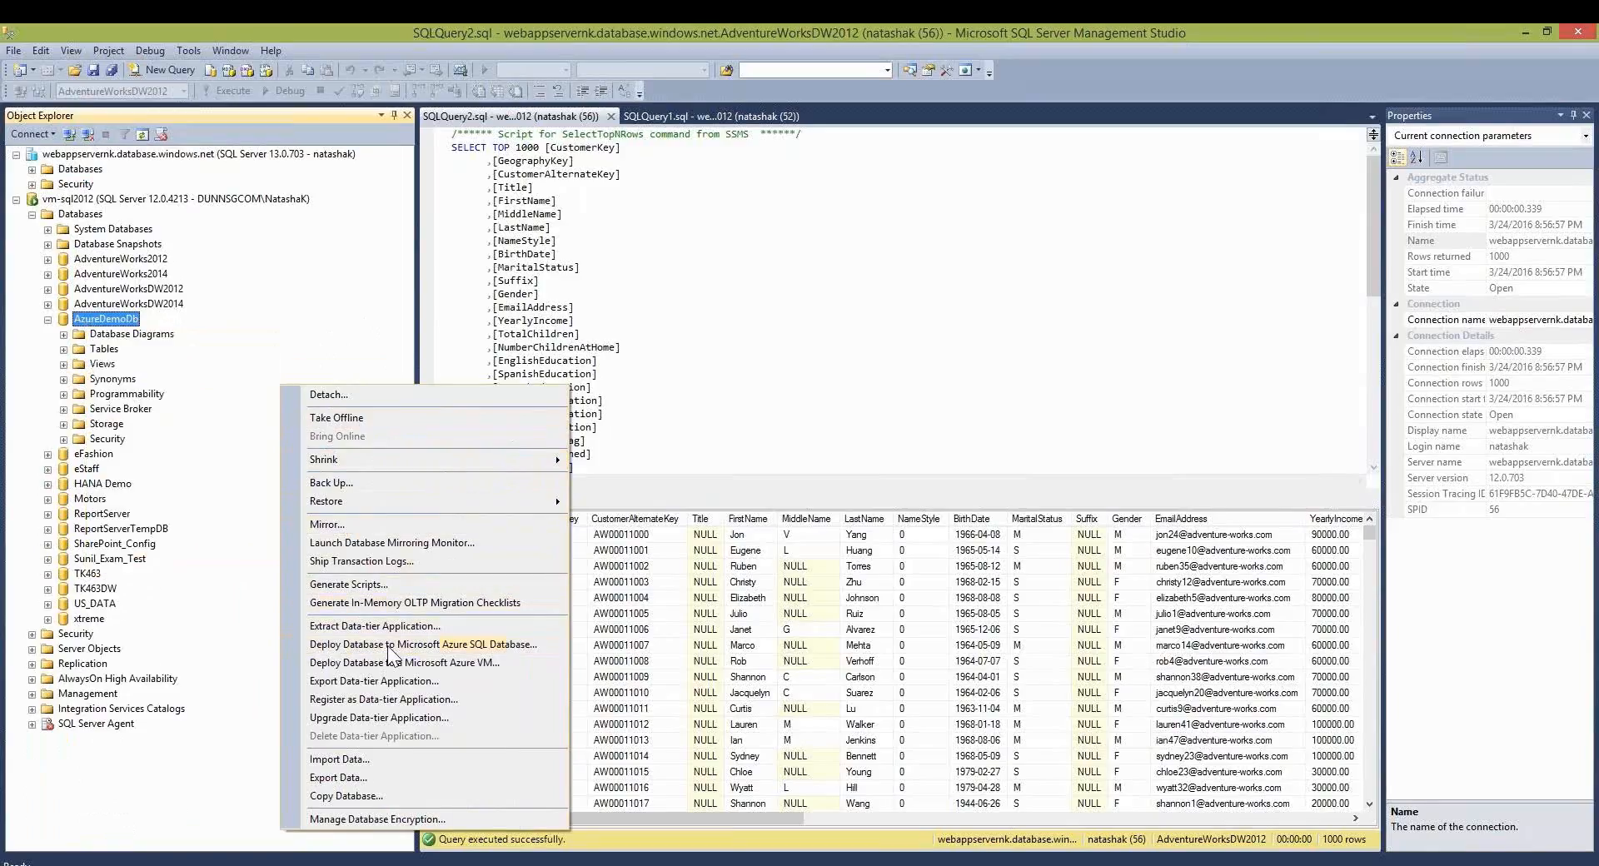
click(389, 645)
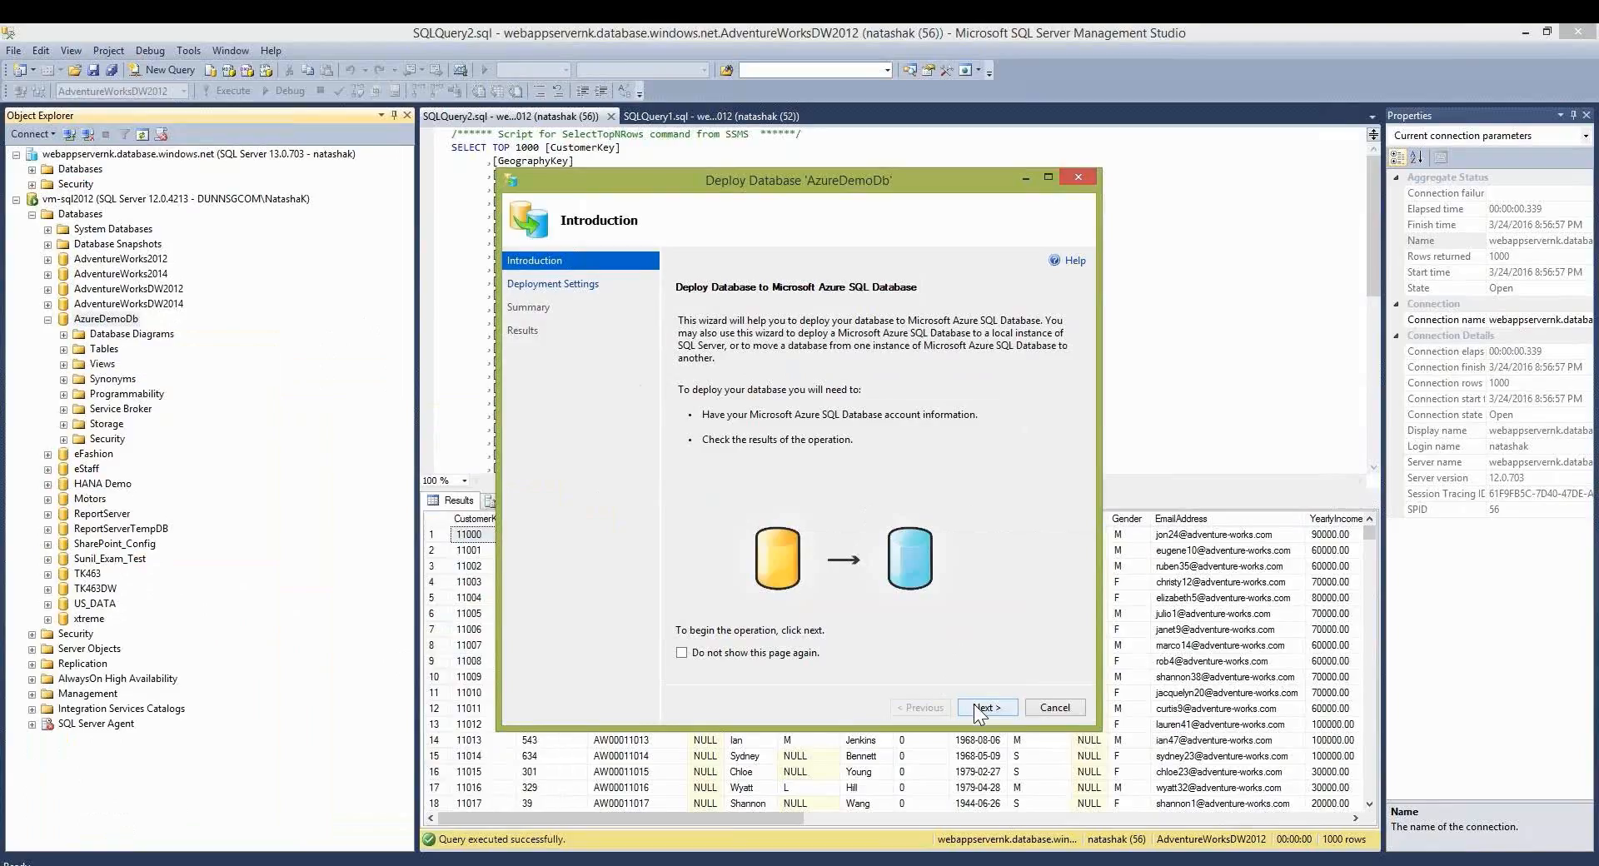
click(980, 709)
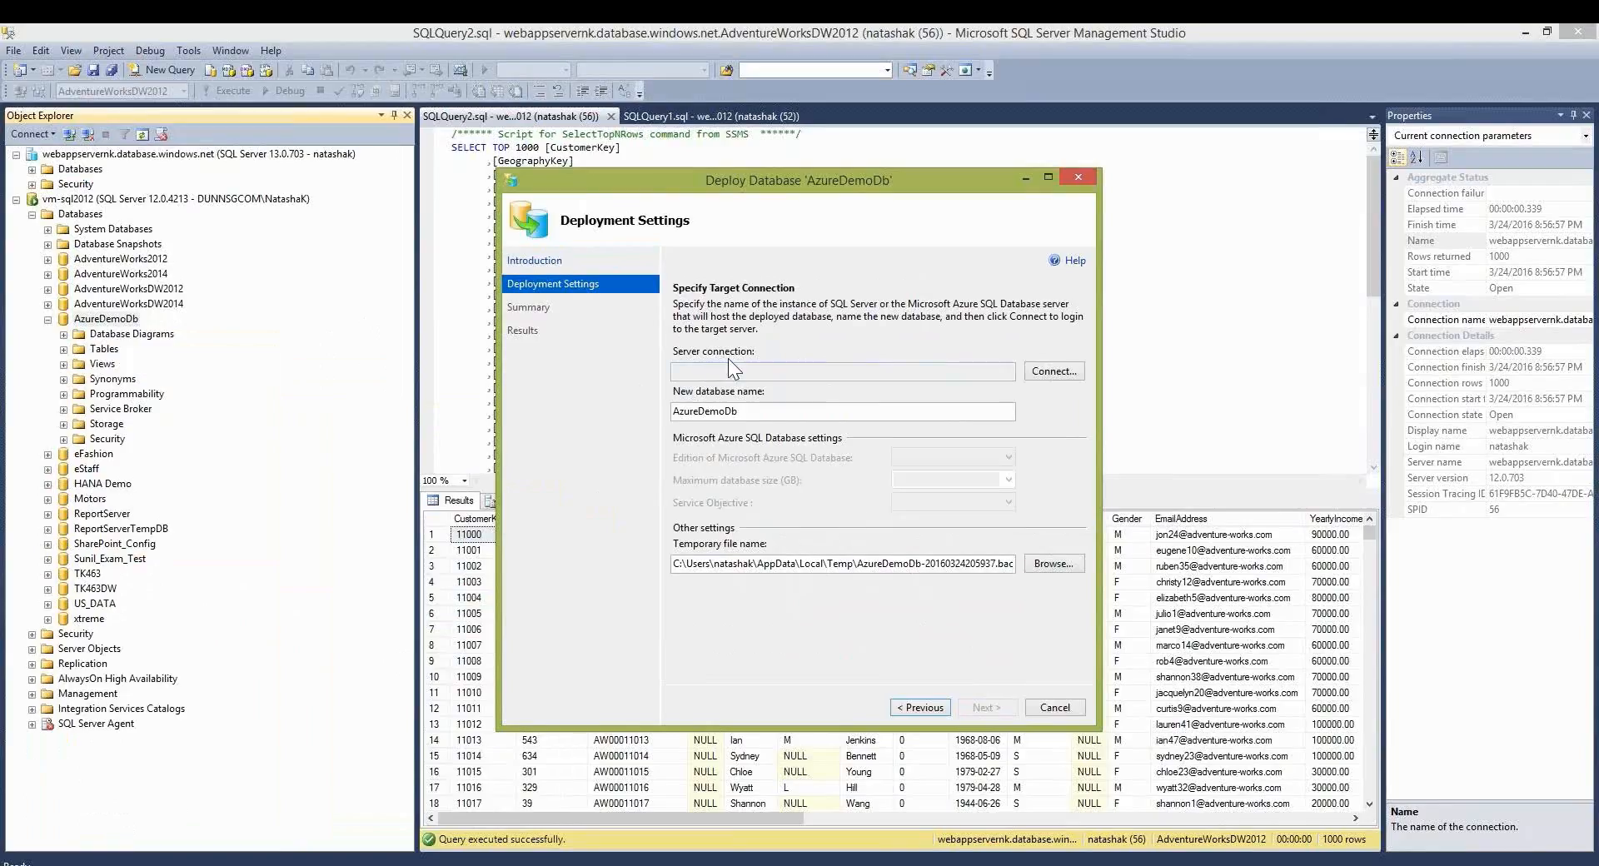
click(1054, 373)
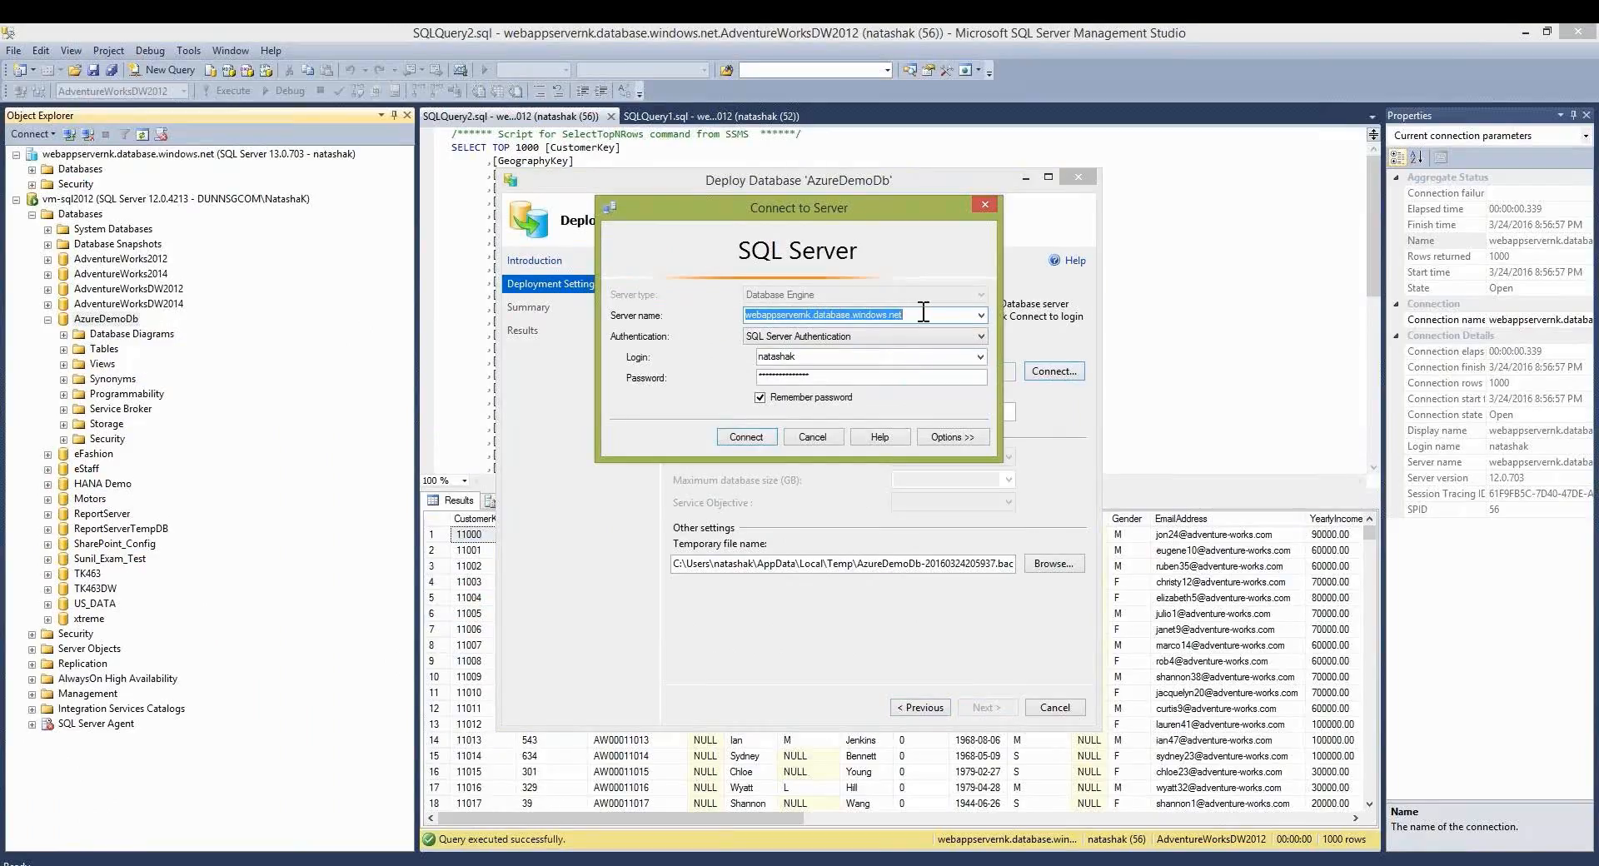
click(747, 442)
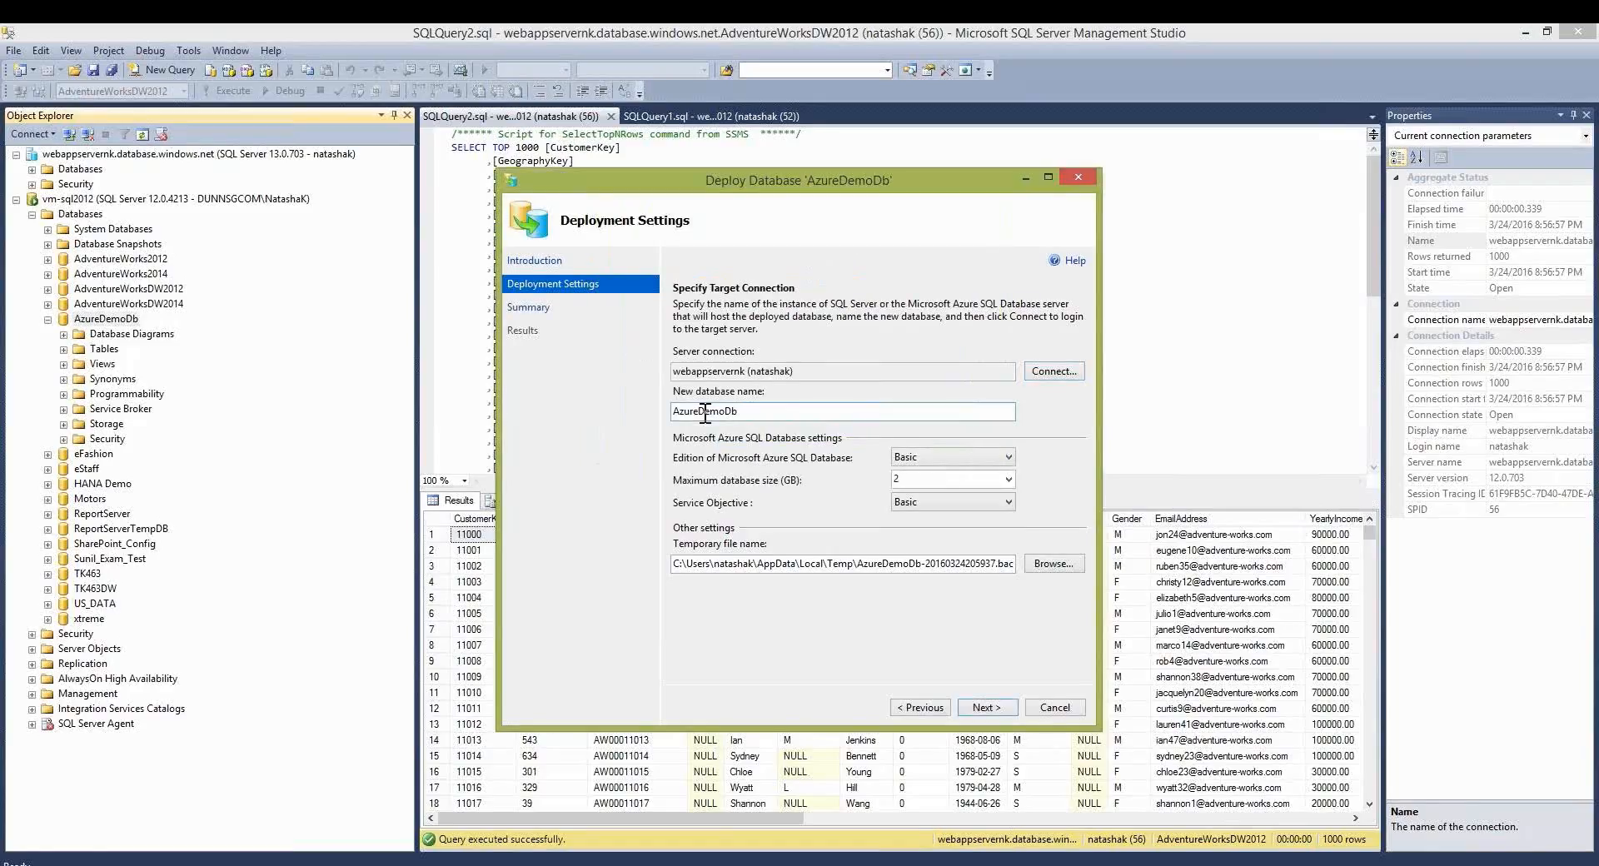
Step: Check the database names in the Azure portal, and try to use AzureWebinarDb as the new database name for the deployment
drag(702, 411, 724, 411)
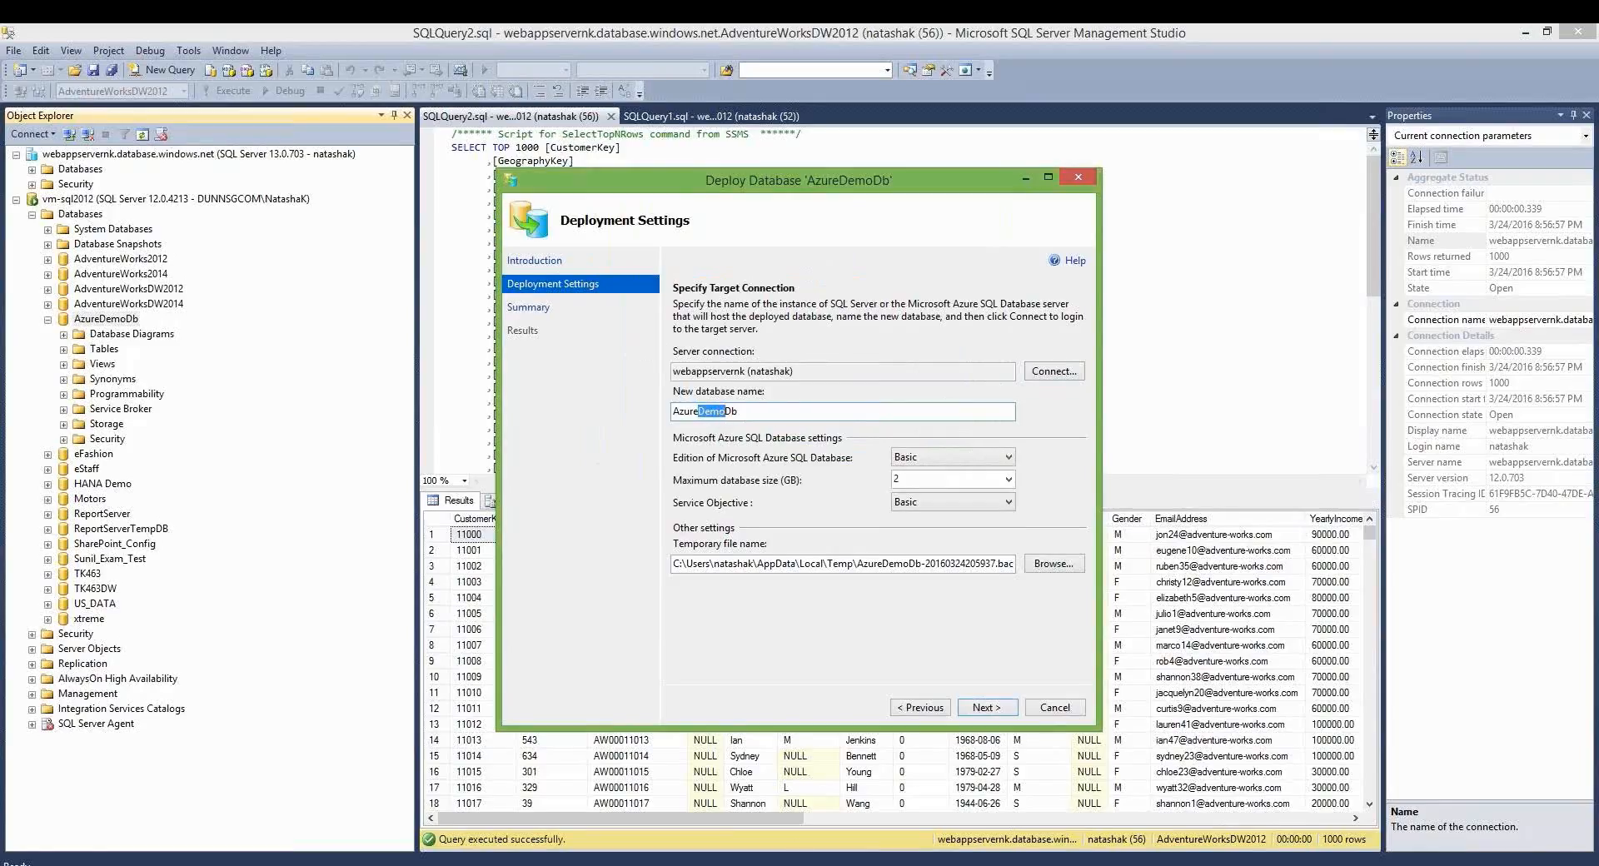
mouse_move(707, 808)
click(803, 812)
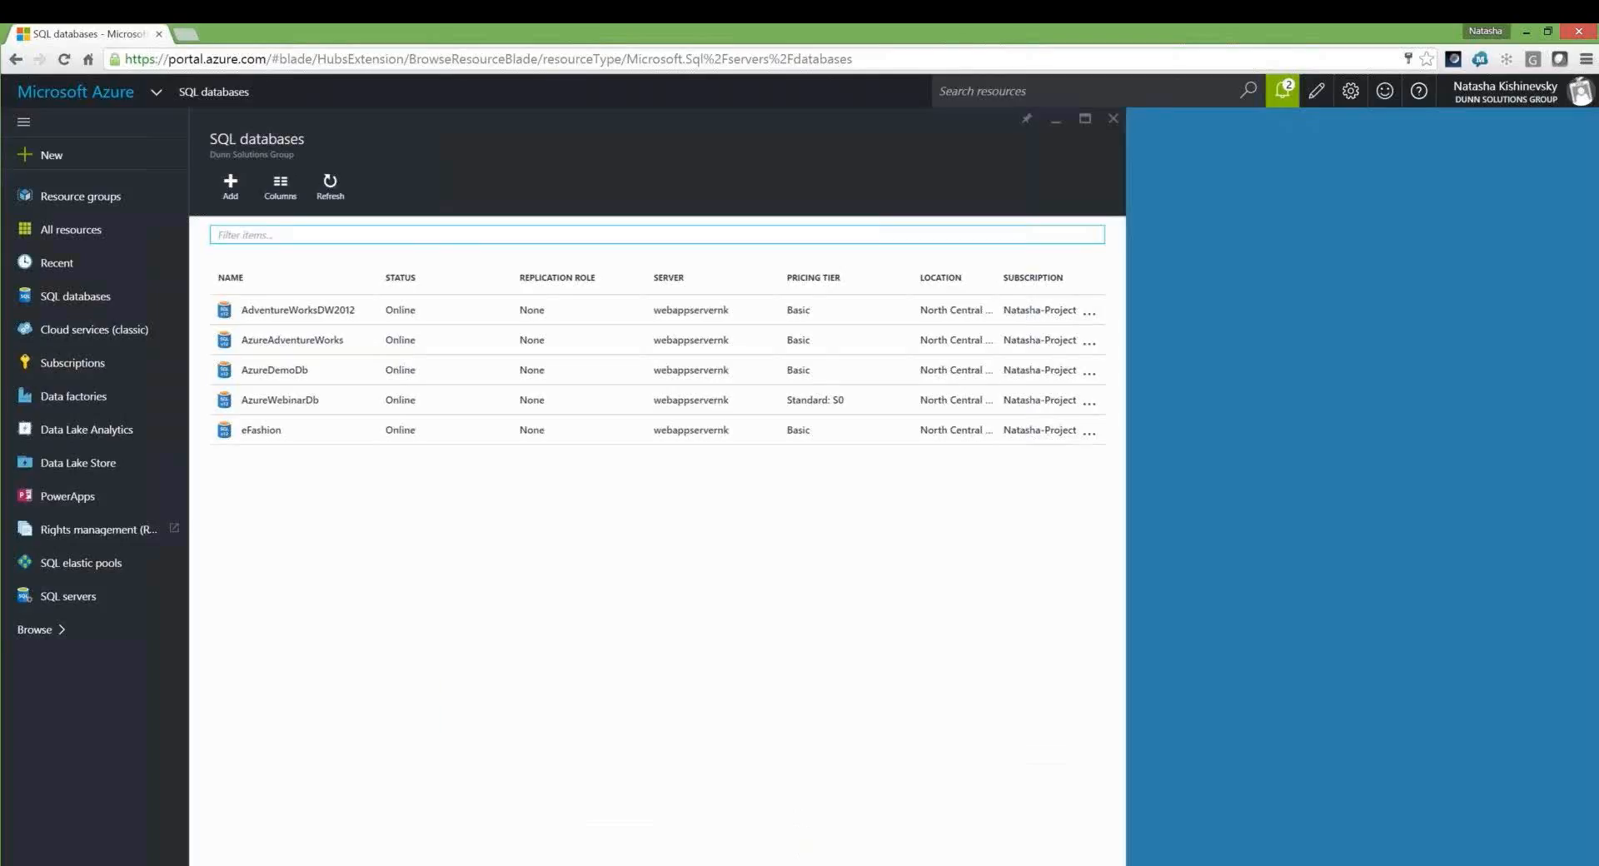
mouse_move(1033, 858)
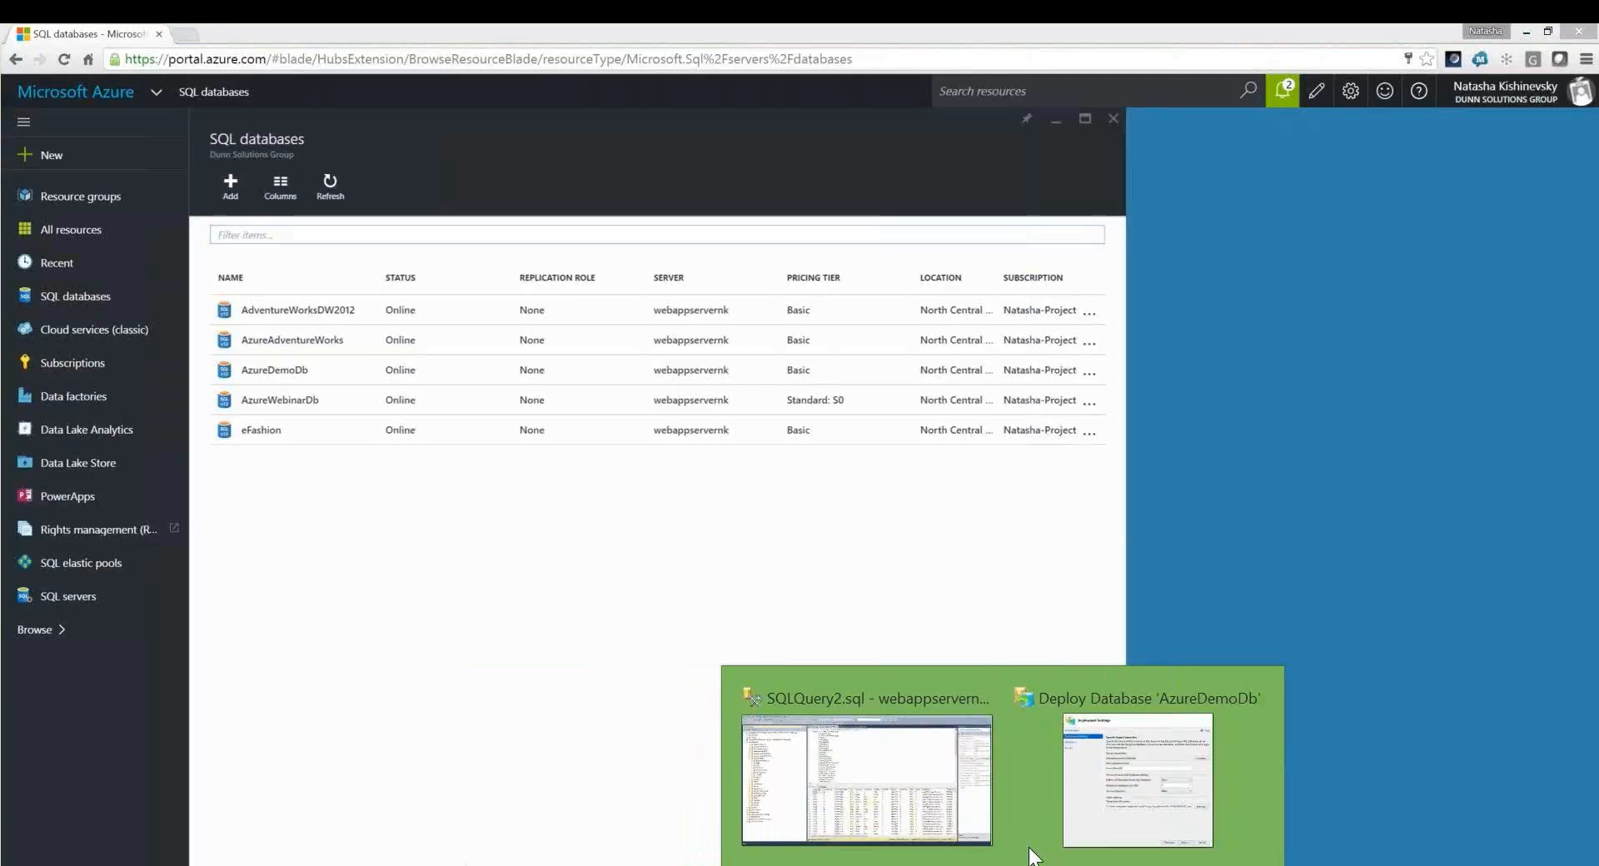
click(1098, 803)
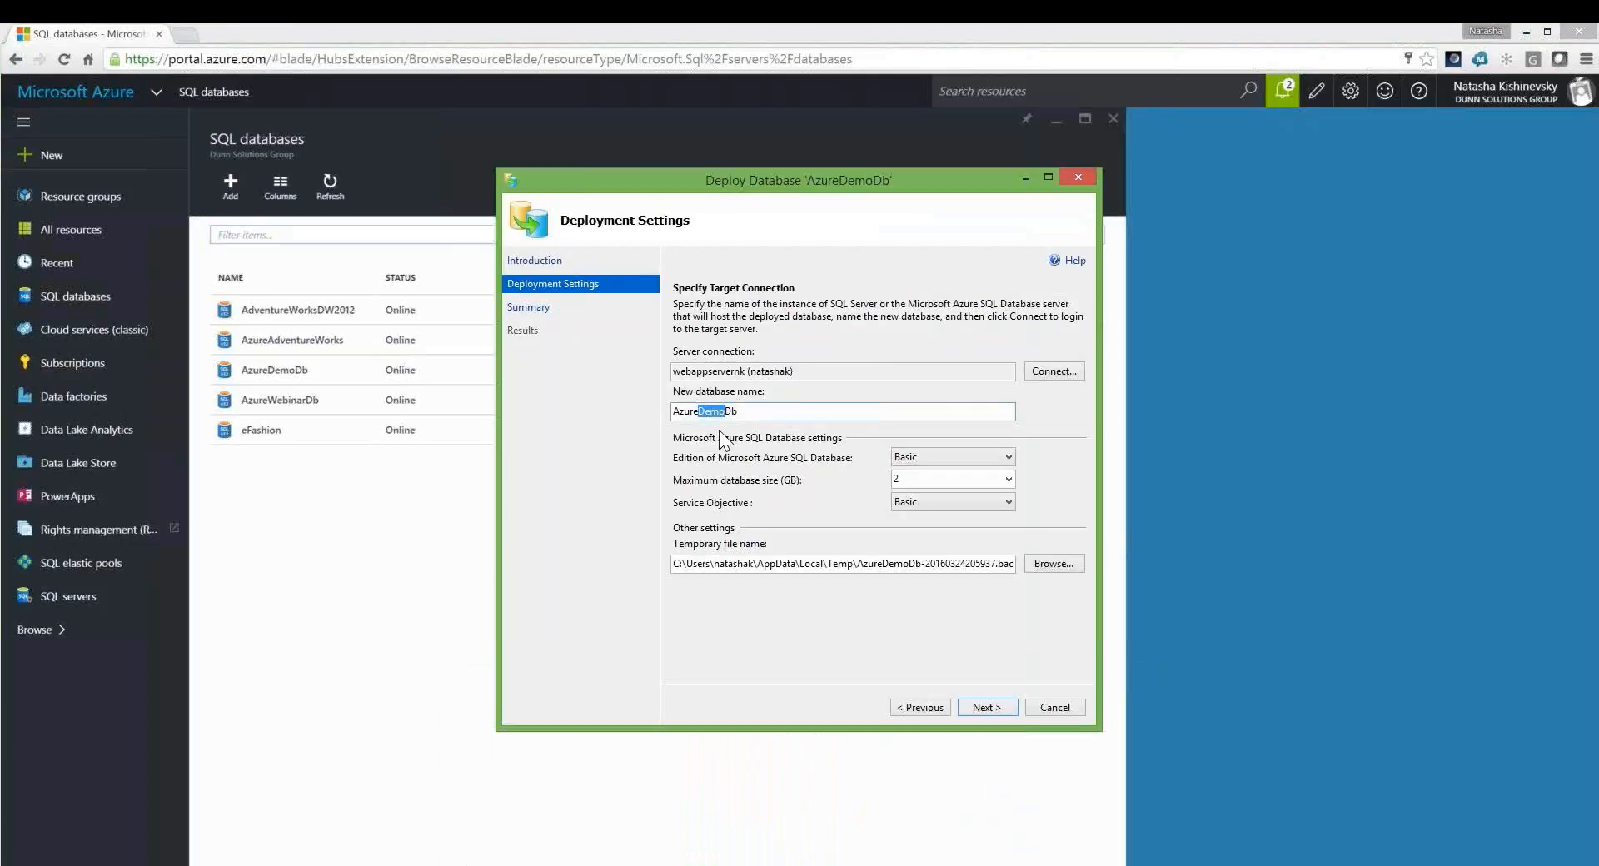
text(Webinar)
click(986, 708)
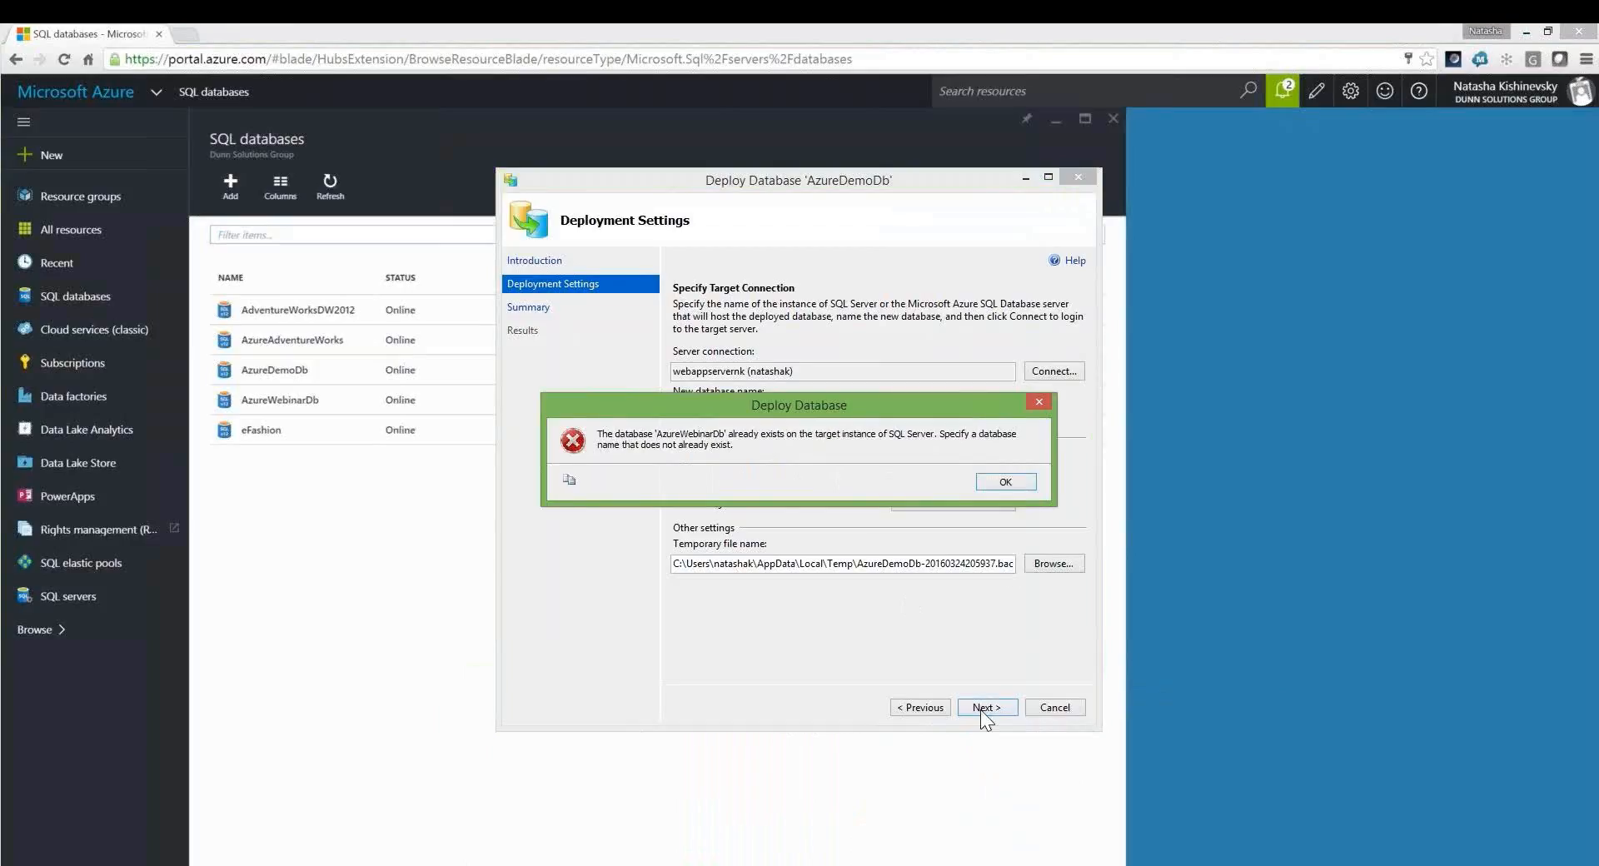
click(1003, 483)
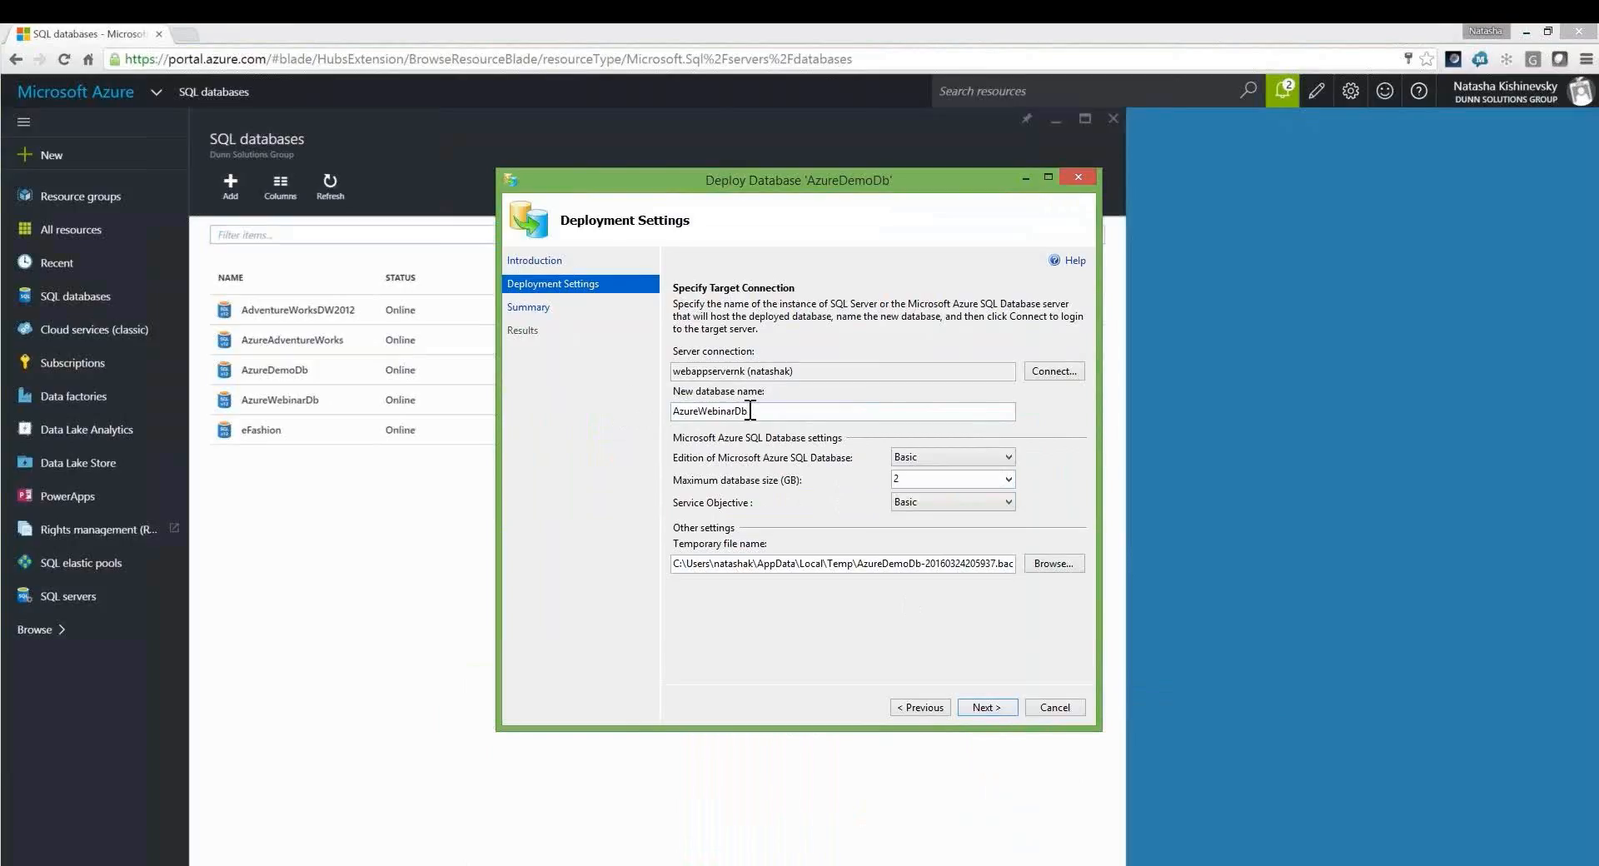
Step: Set the new database name to AzureWebinarDbNK, and run the deployment with the Basic edition and a 2 GB maximum size
click(752, 410)
text(NK)
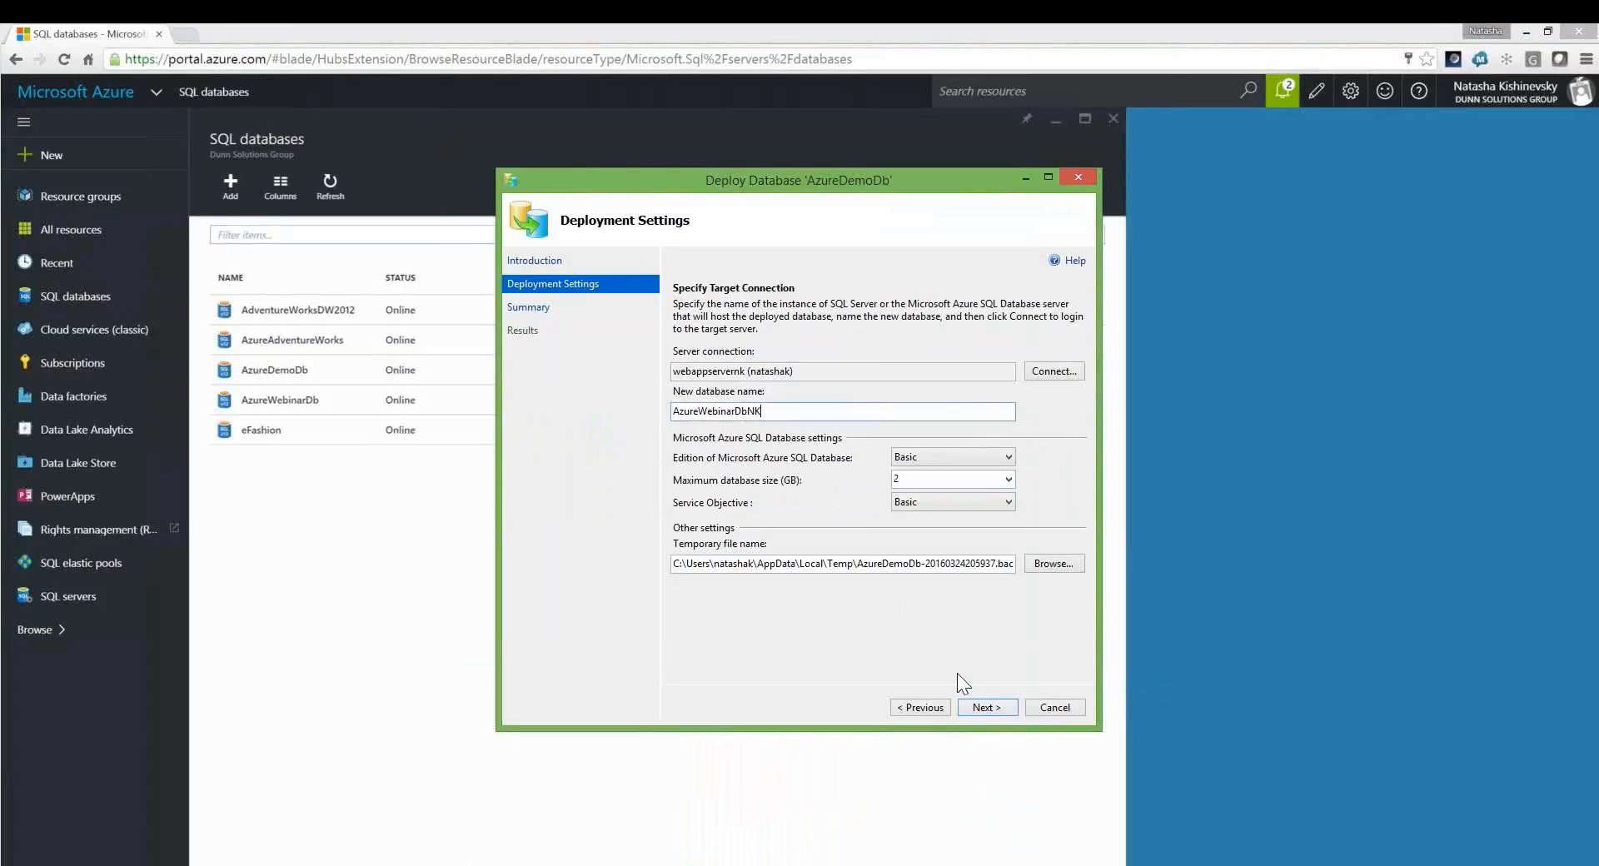
click(986, 707)
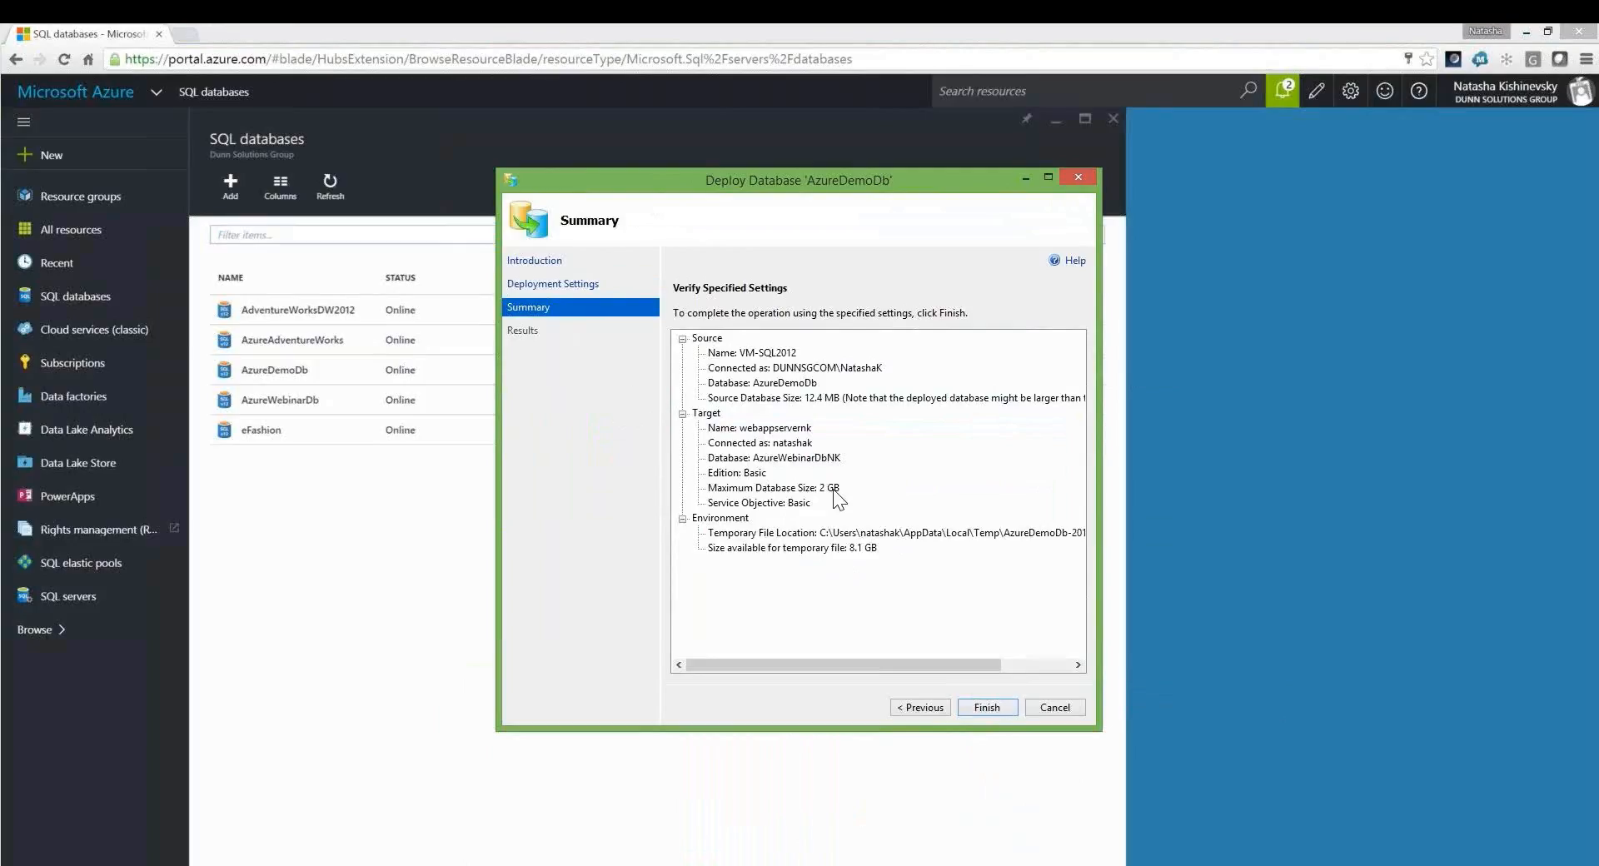
click(976, 709)
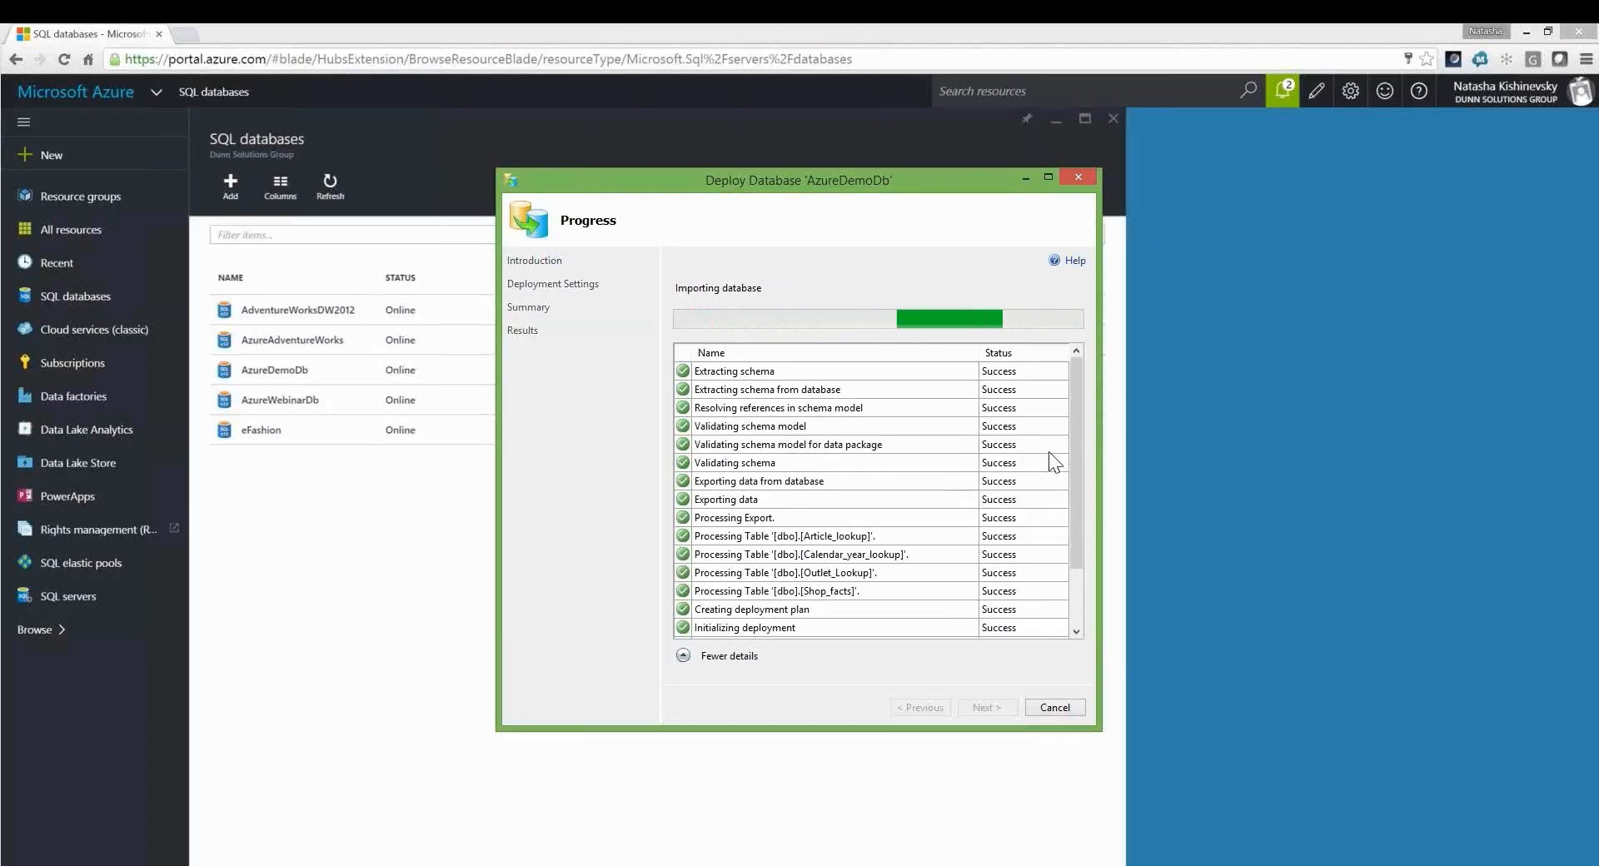
drag(1074, 423, 1078, 544)
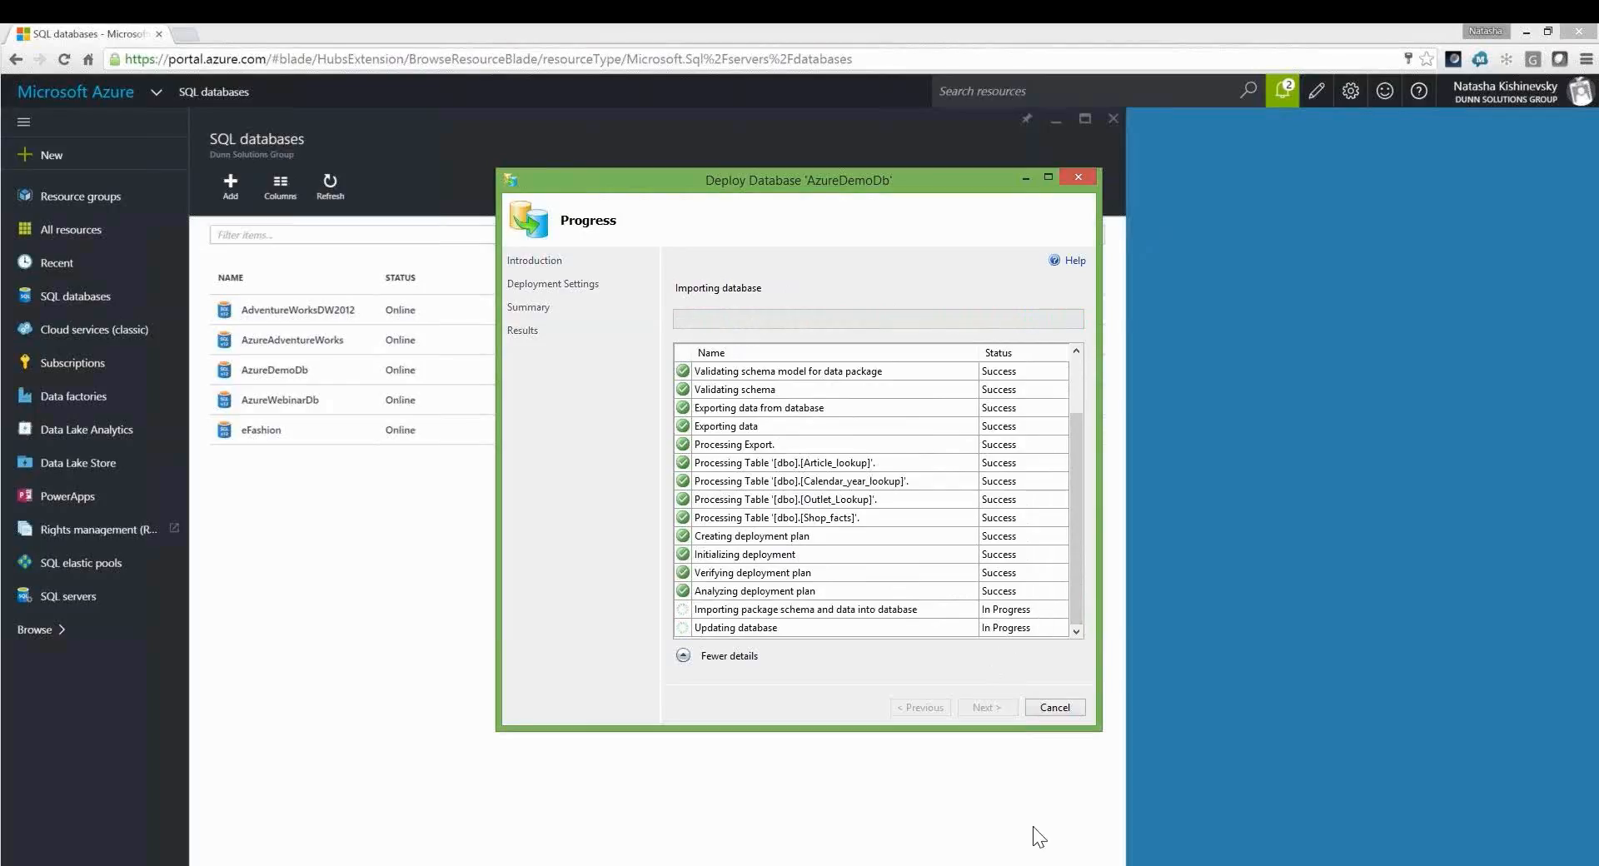
mouse_move(1002, 865)
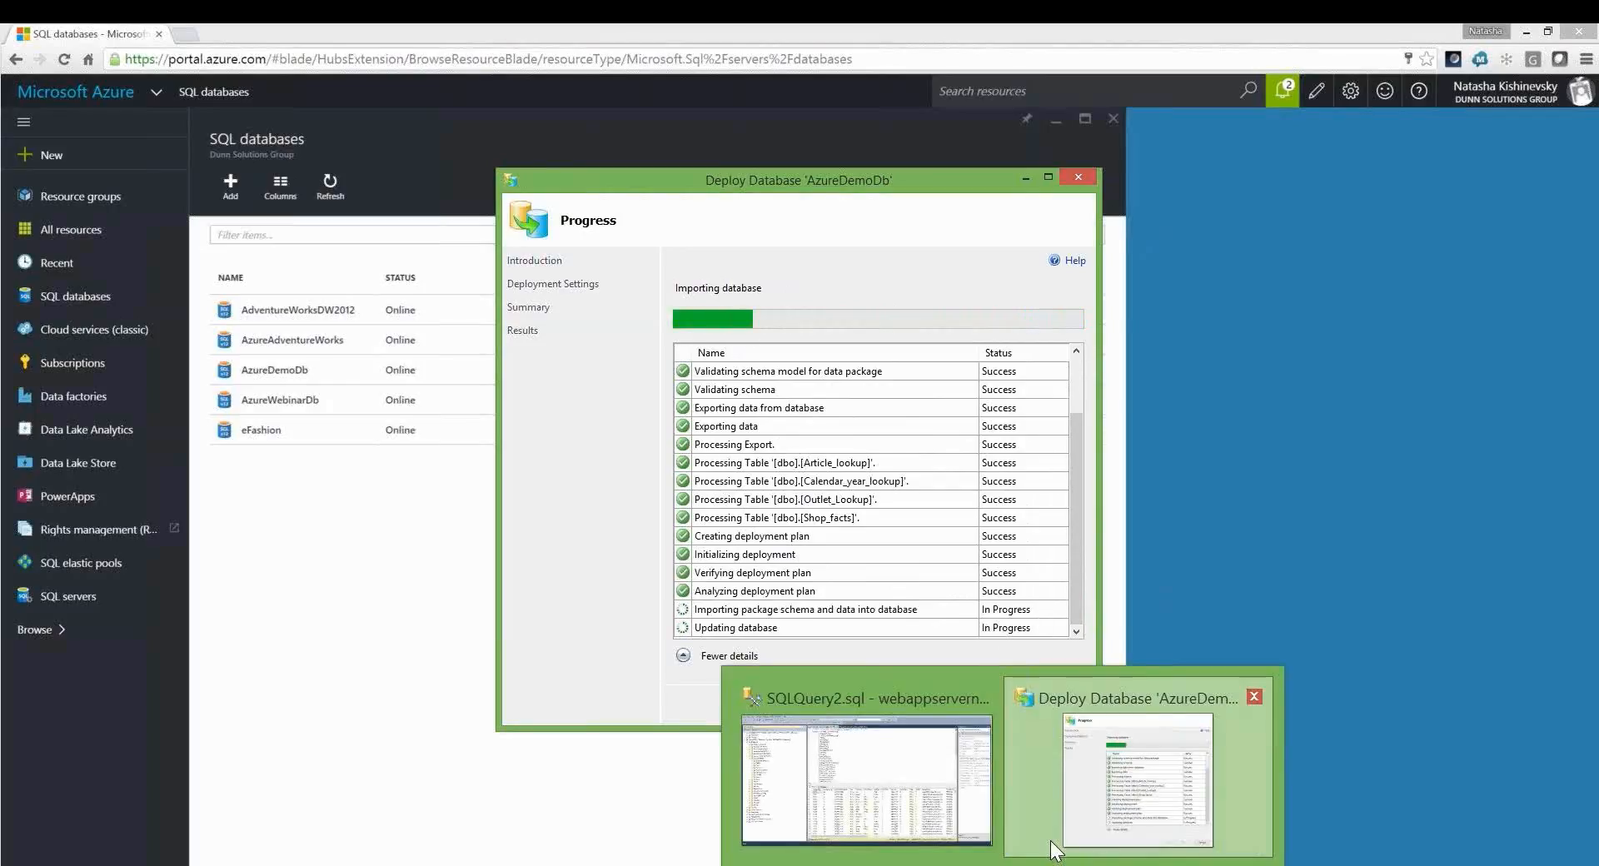
mouse_move(961, 813)
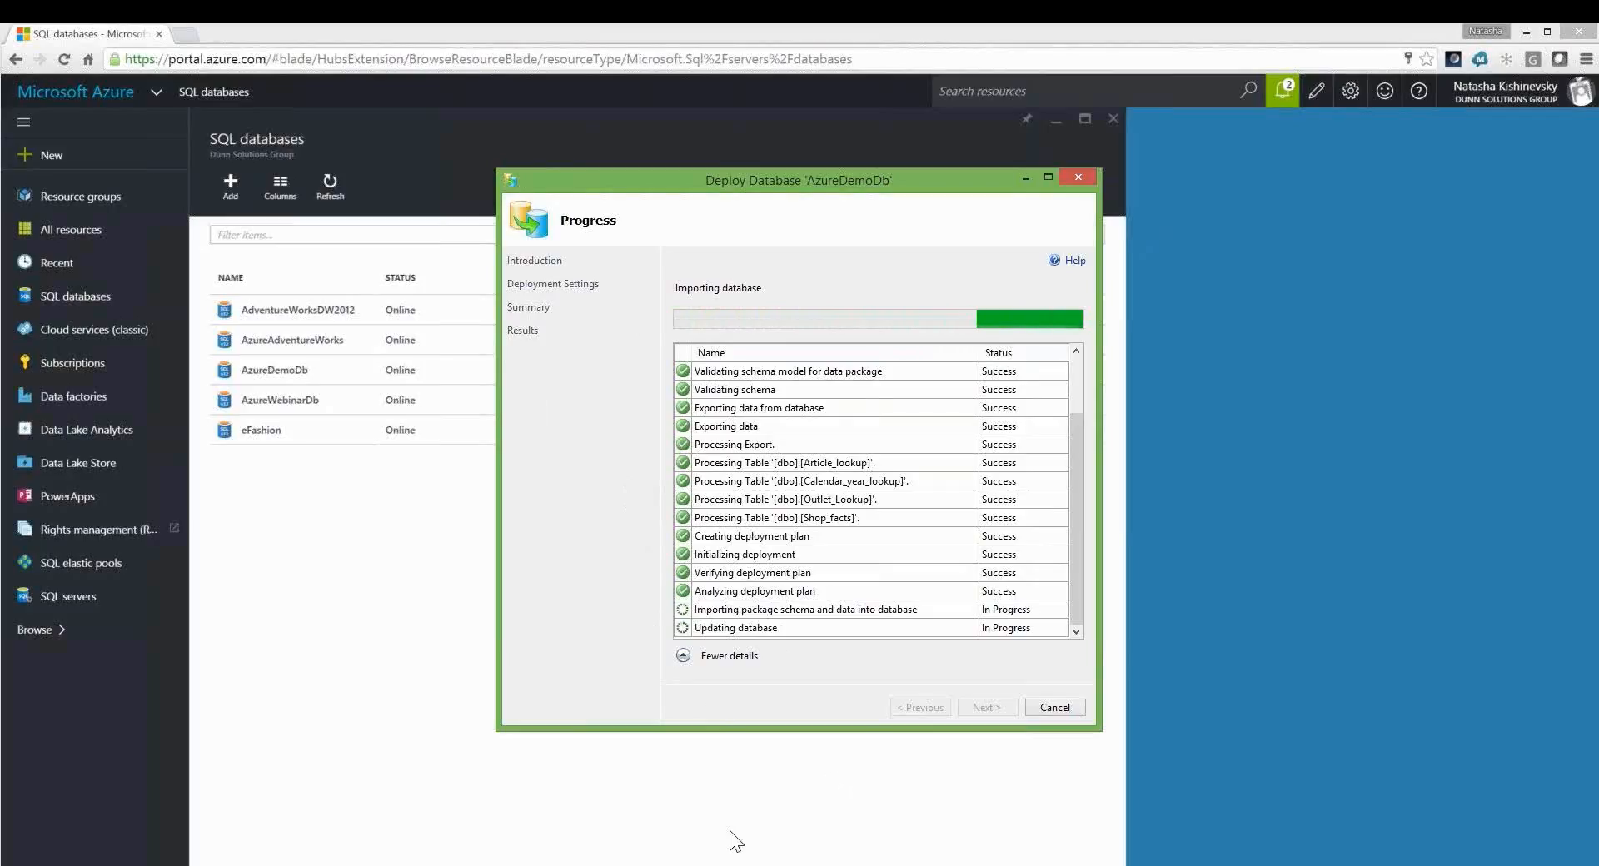
Step: Switch to the PowerPoint slide show during the deployment, and advance past the "Move data to Azure" slide
click(1041, 863)
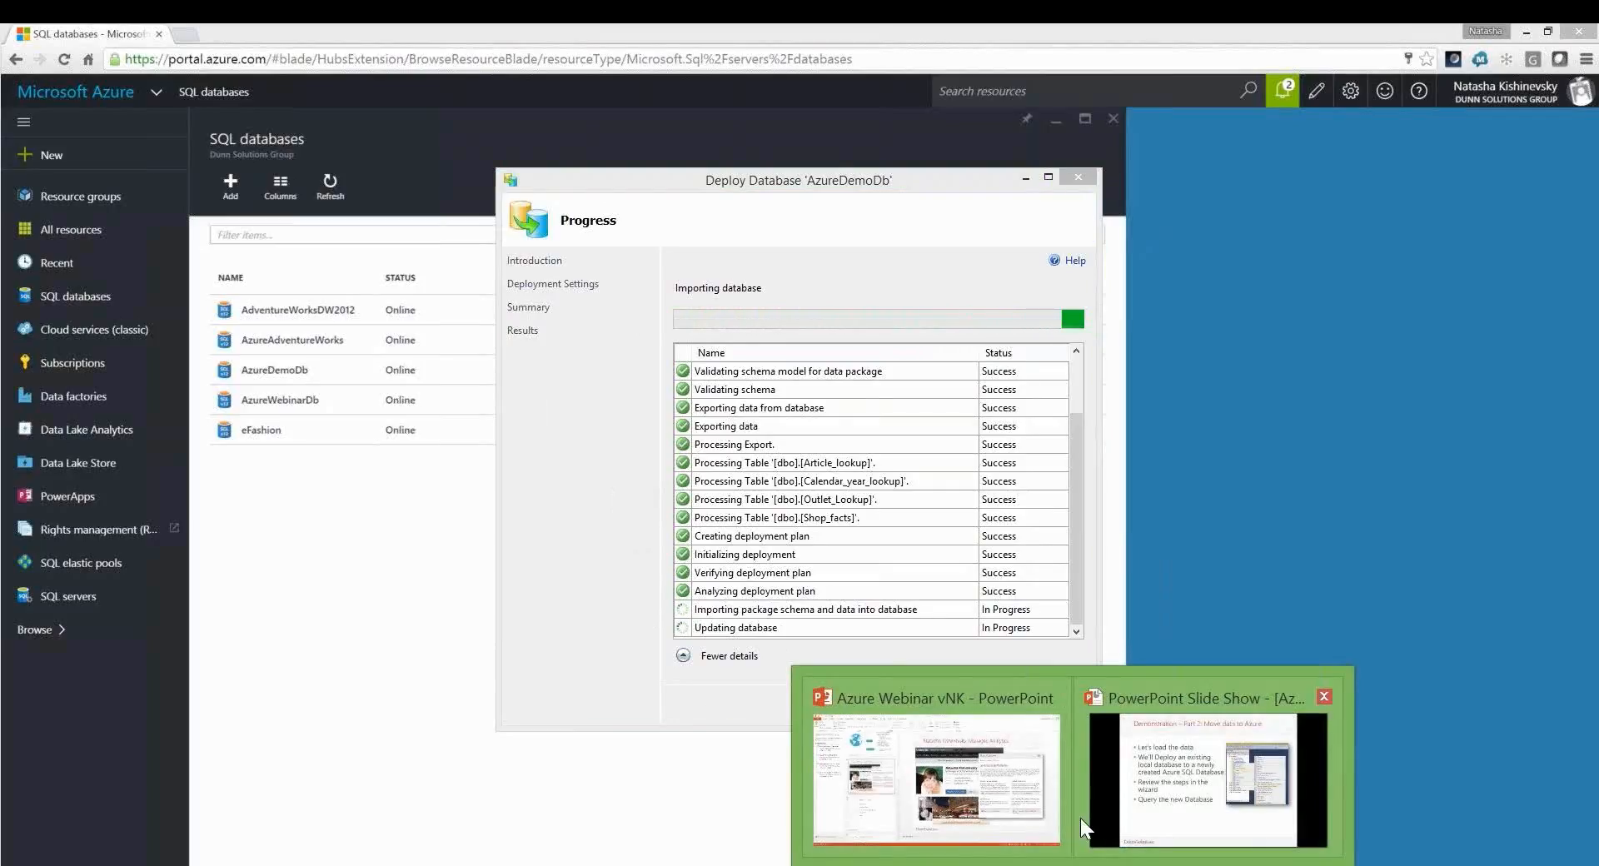
mouse_move(1081, 818)
click(1191, 683)
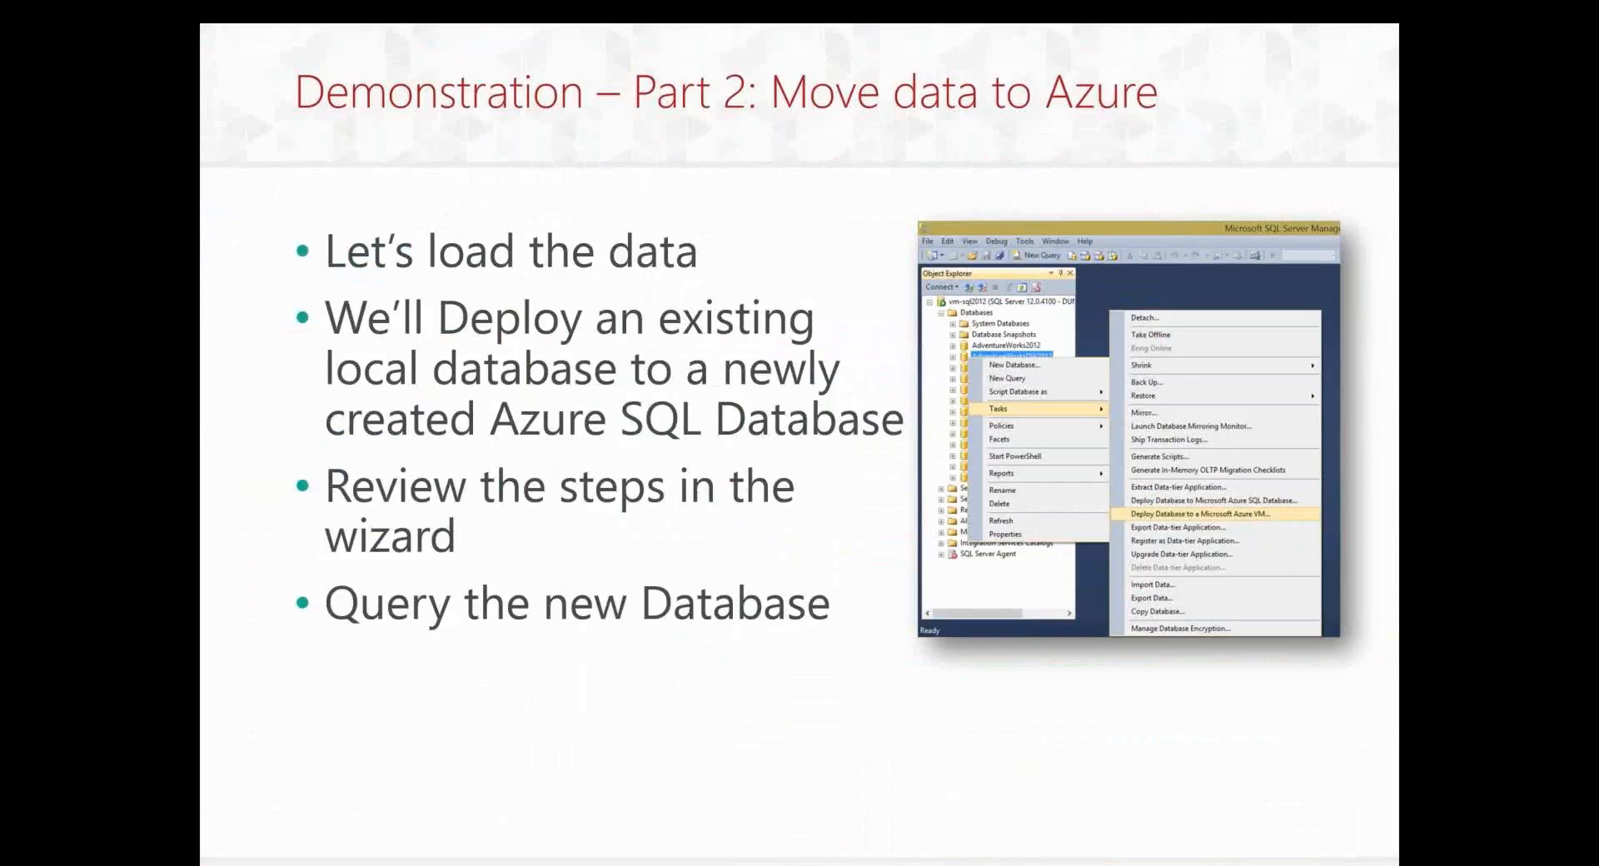
key(Right)
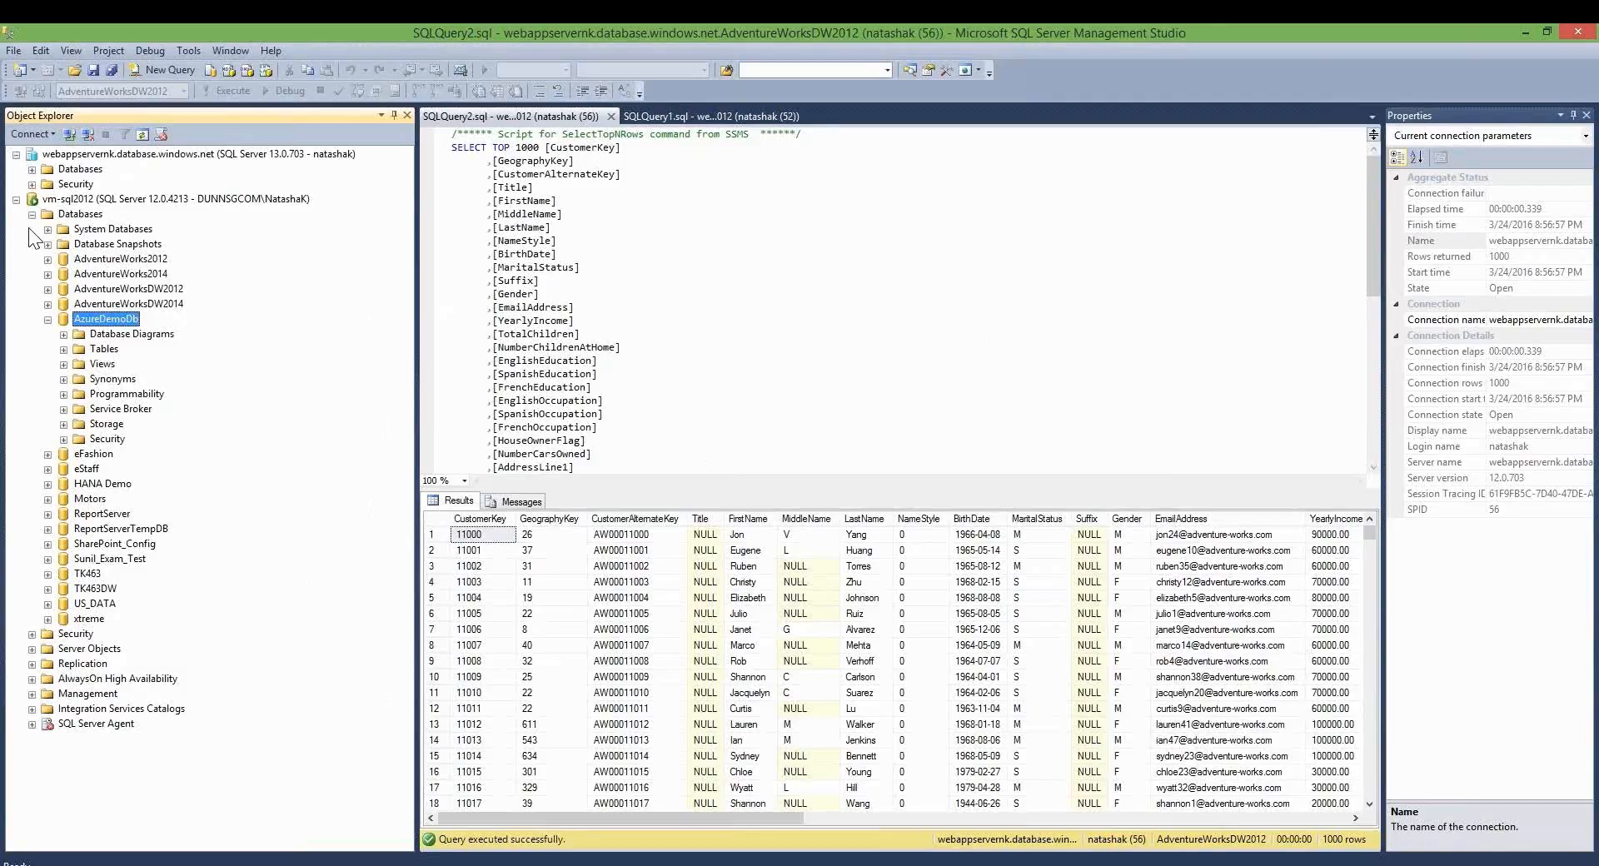
Step: Open the properties of the AzureAdventureWorks publication under the local publications of vm-sql2012
click(31, 663)
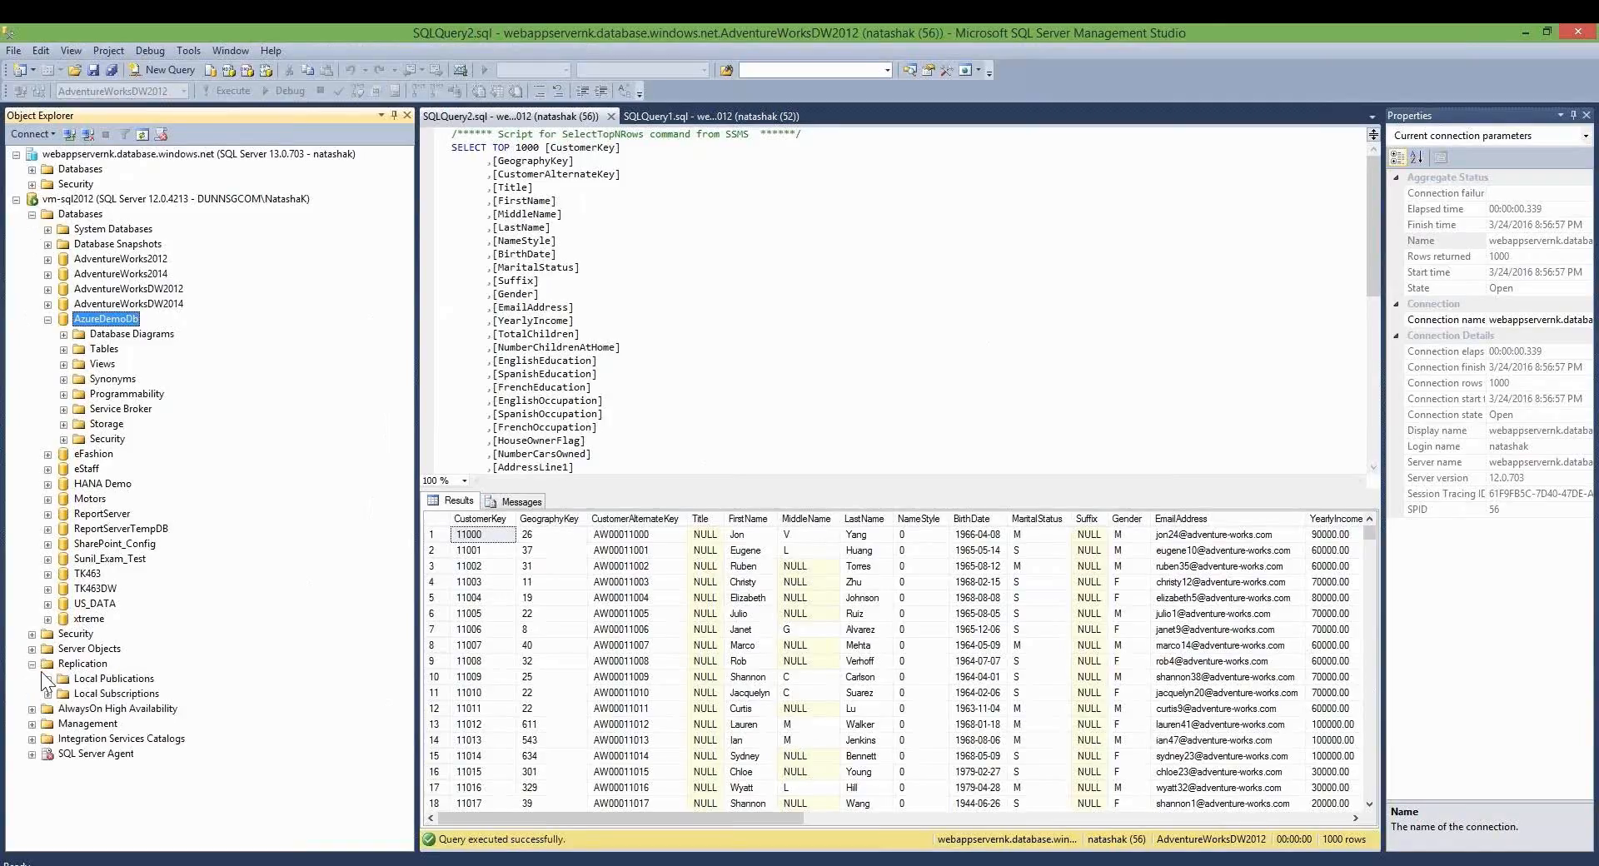
click(48, 679)
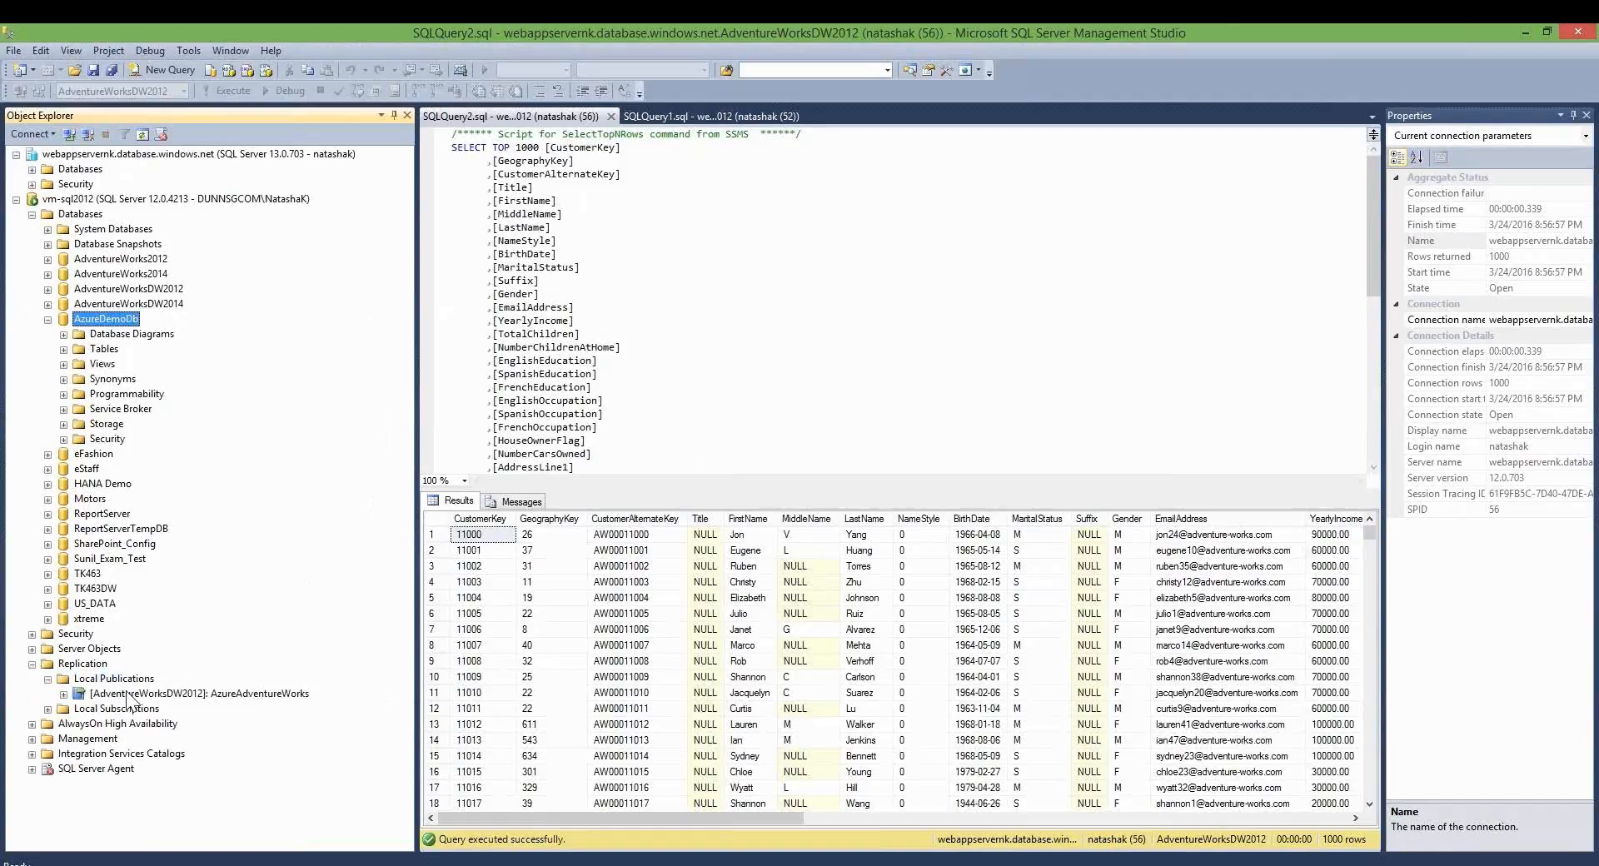
click(65, 694)
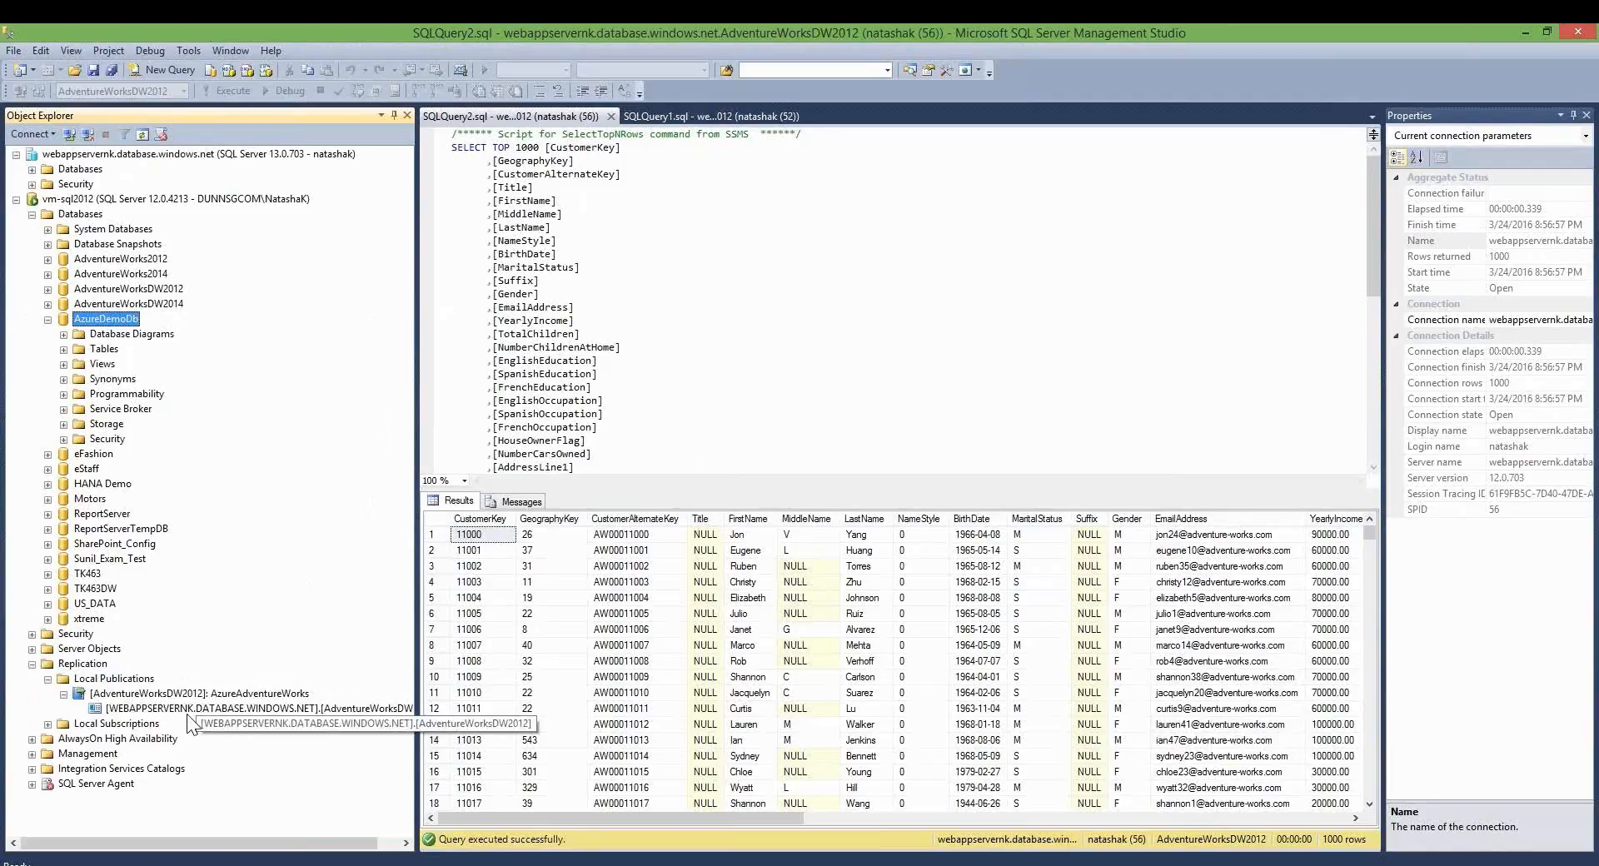
click(185, 698)
right_click(183, 698)
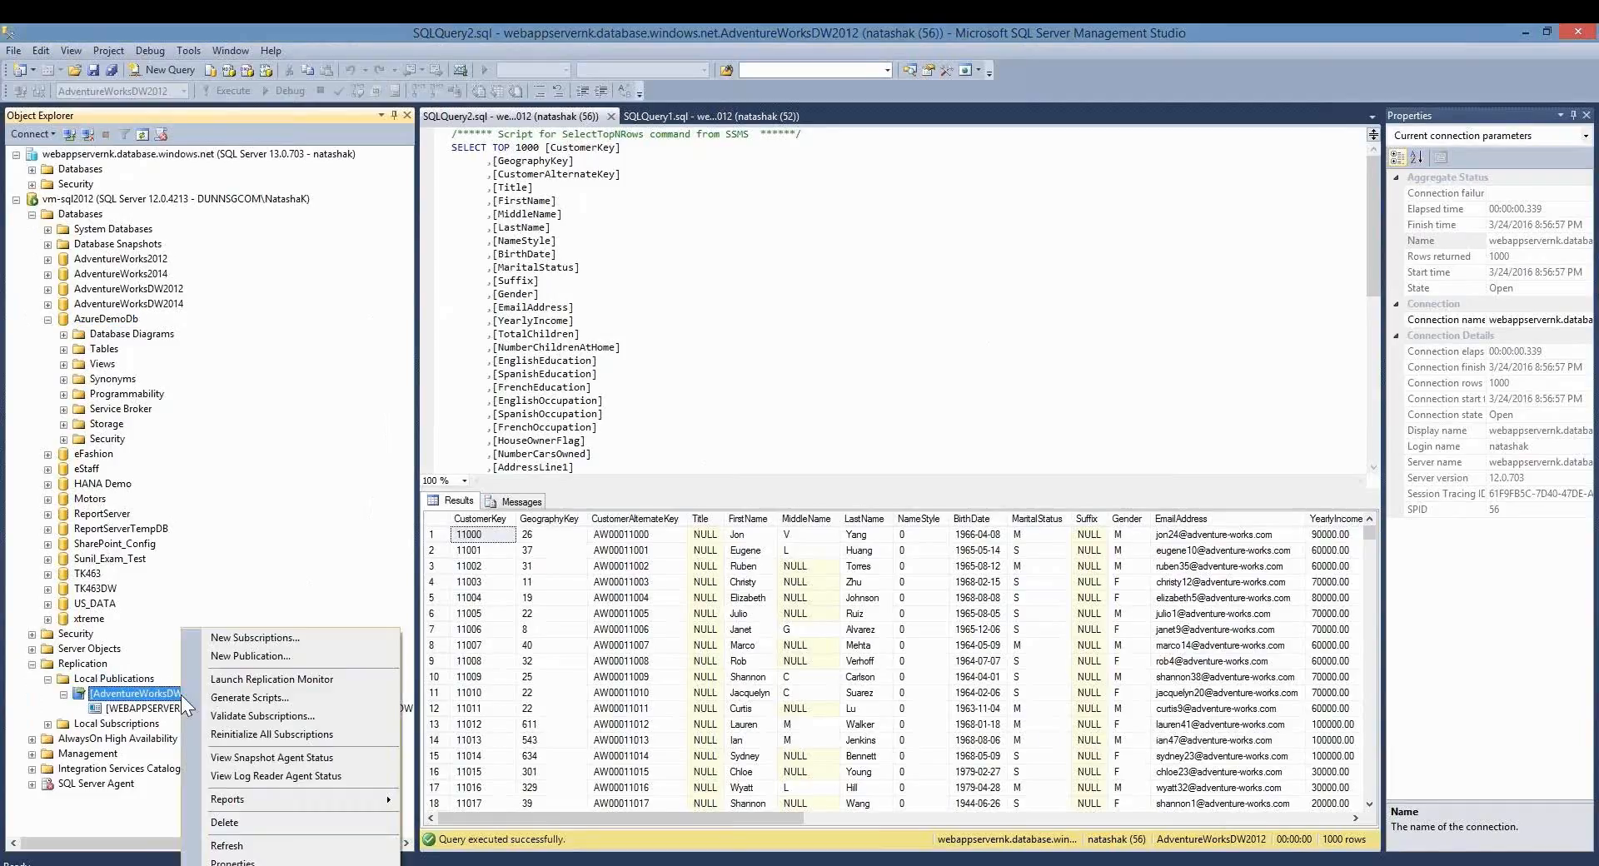
click(250, 846)
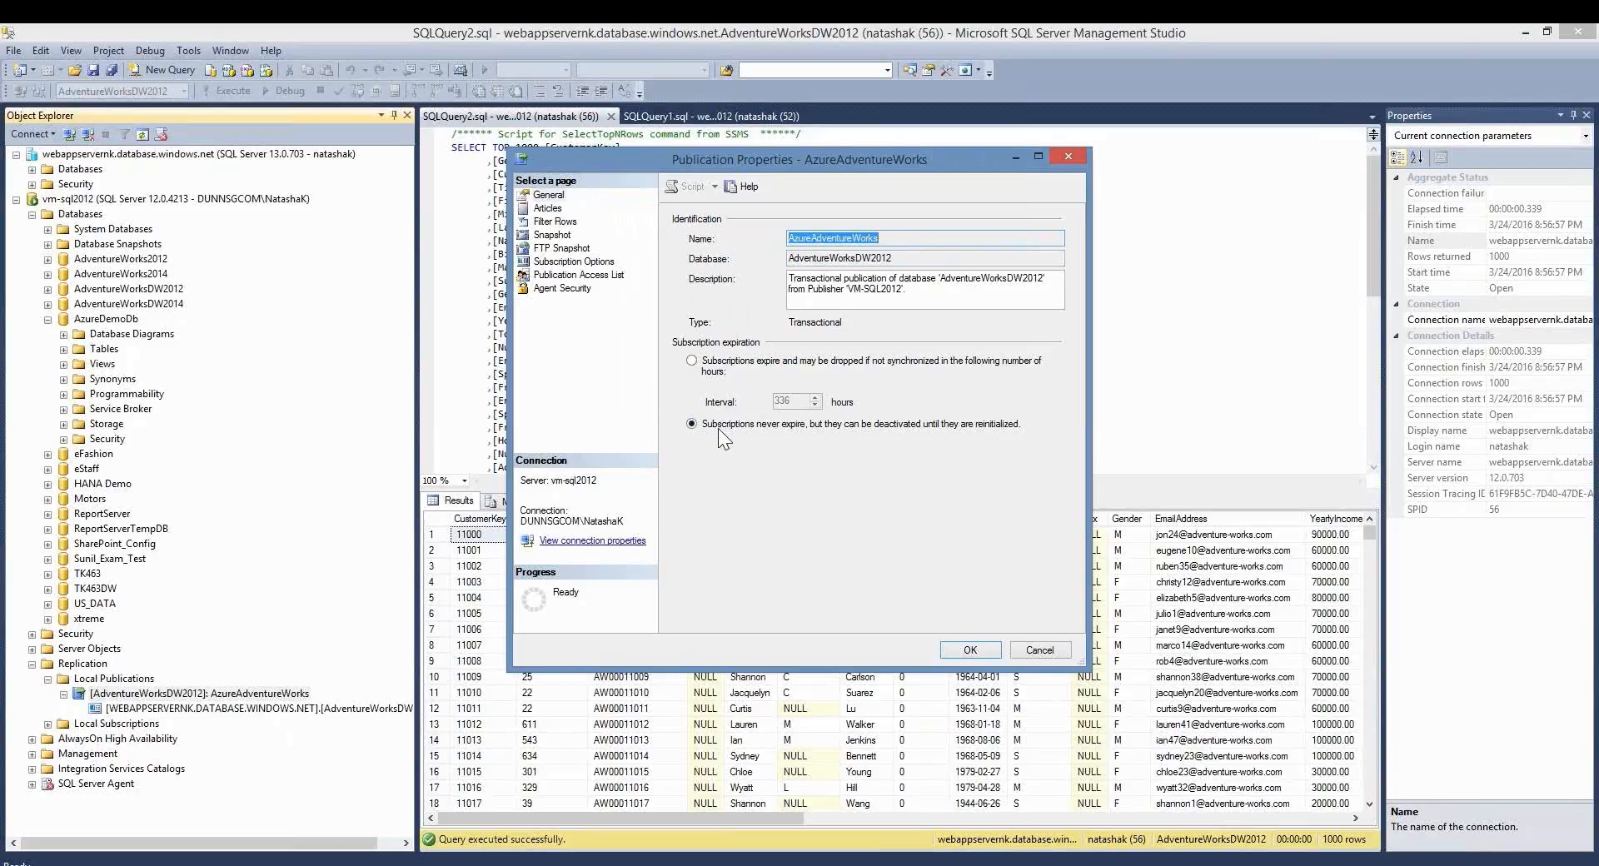
Step: Review the publication's articles, row filters, snapshot settings and subscription options, and leave the properties without changes
click(548, 207)
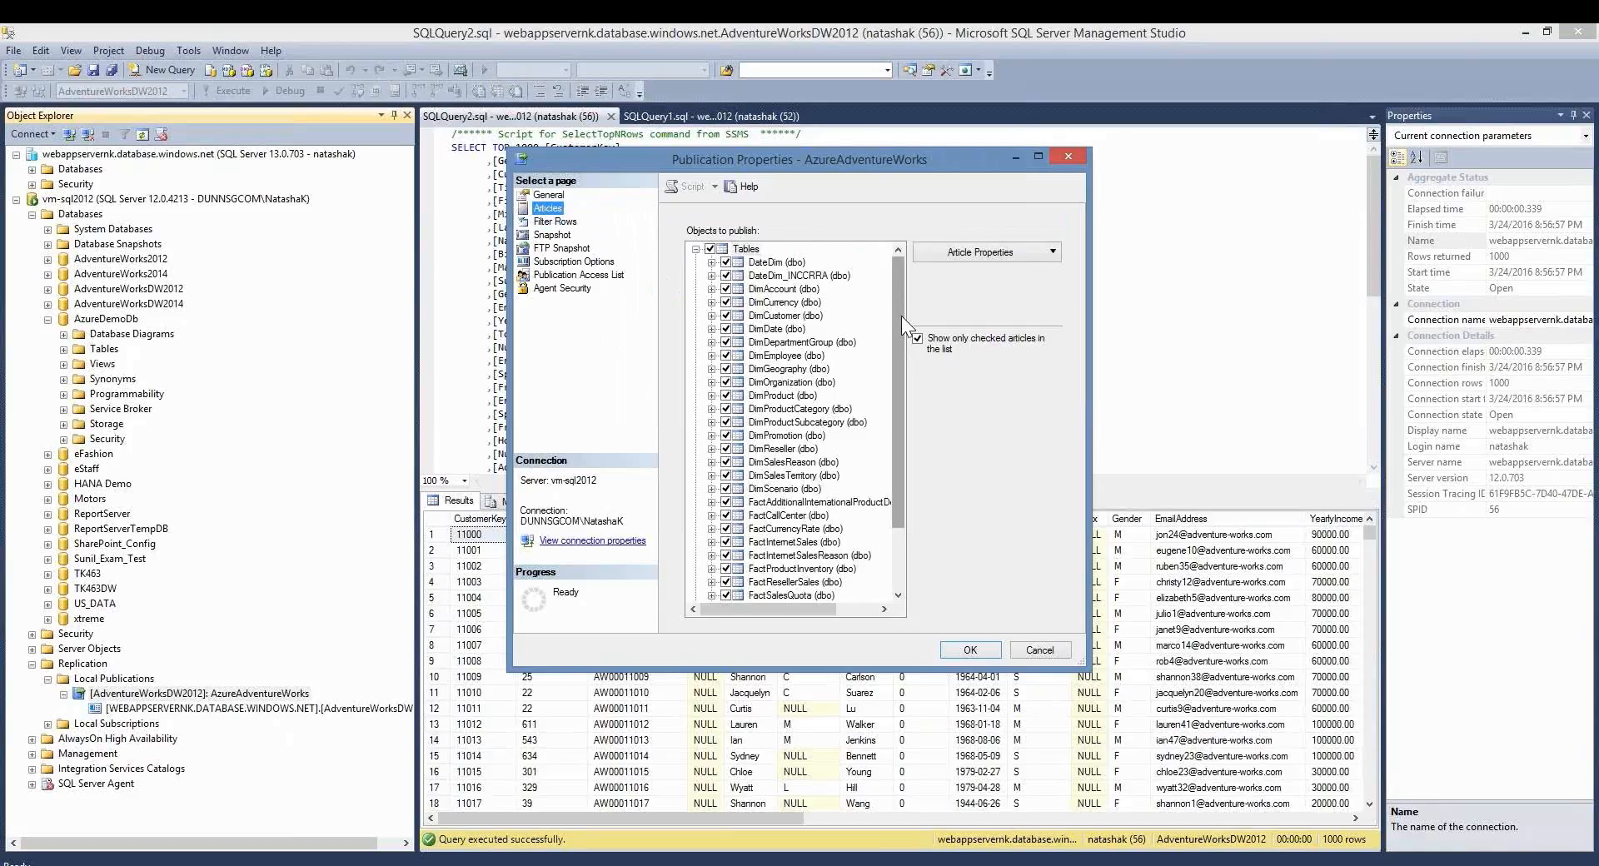
drag(901, 325, 899, 393)
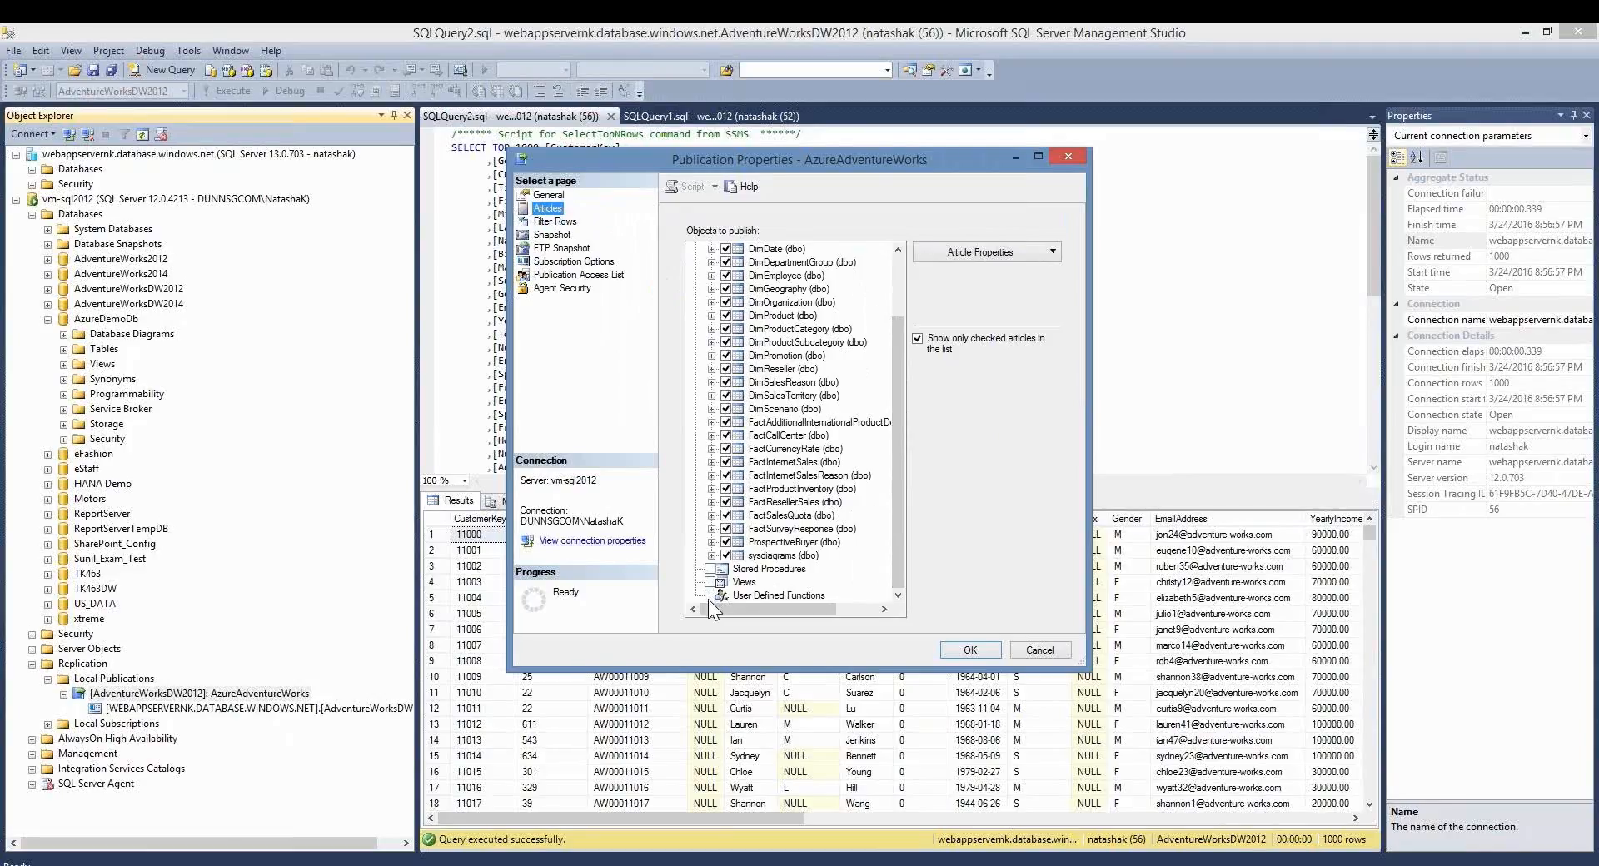
click(549, 221)
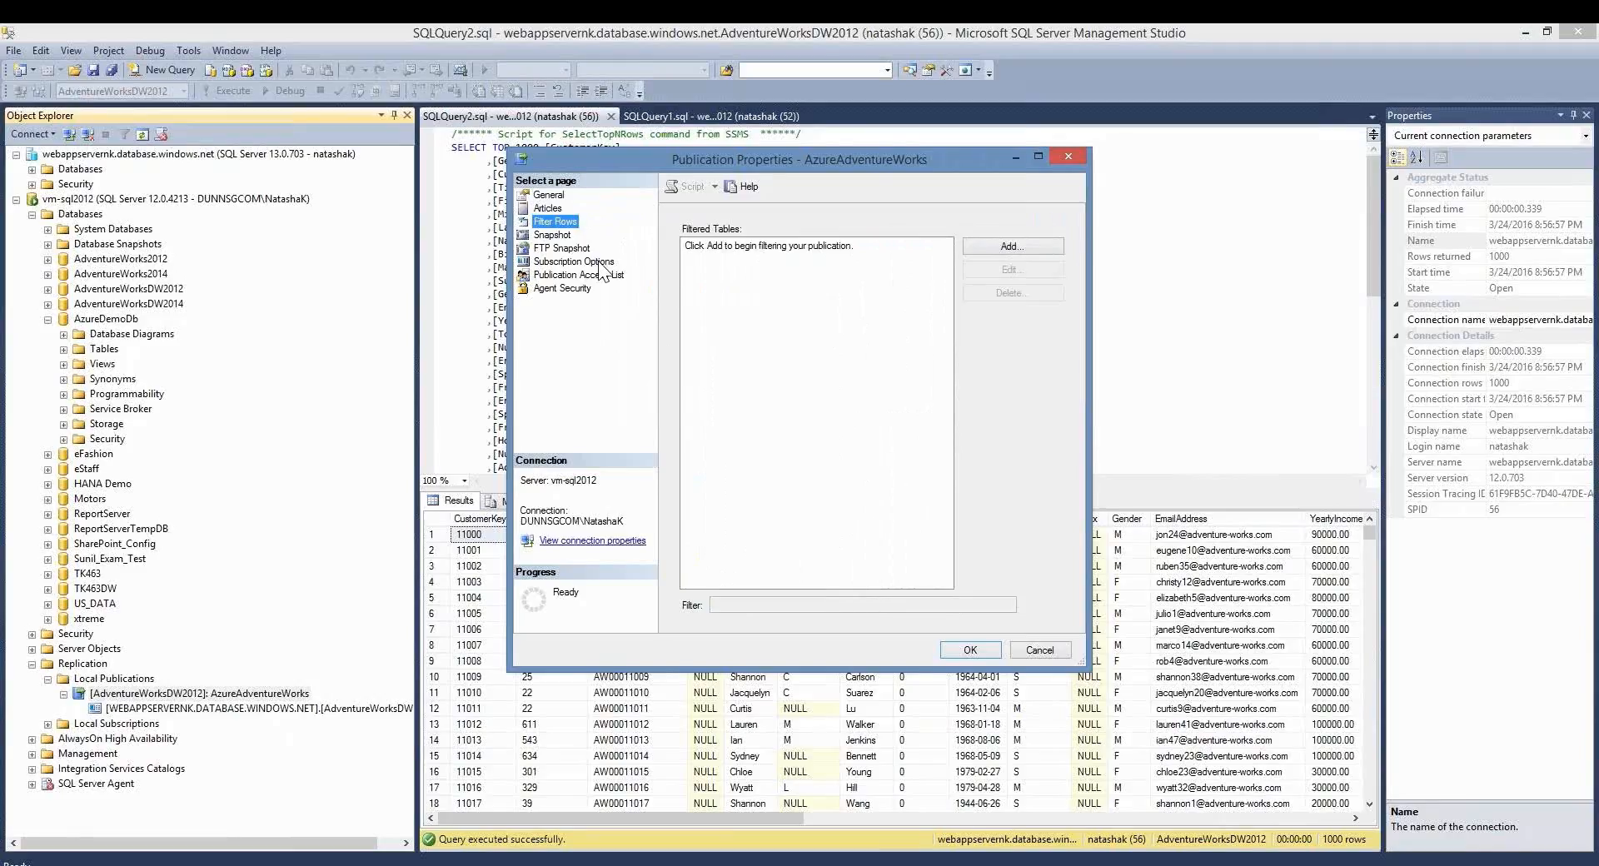
click(551, 235)
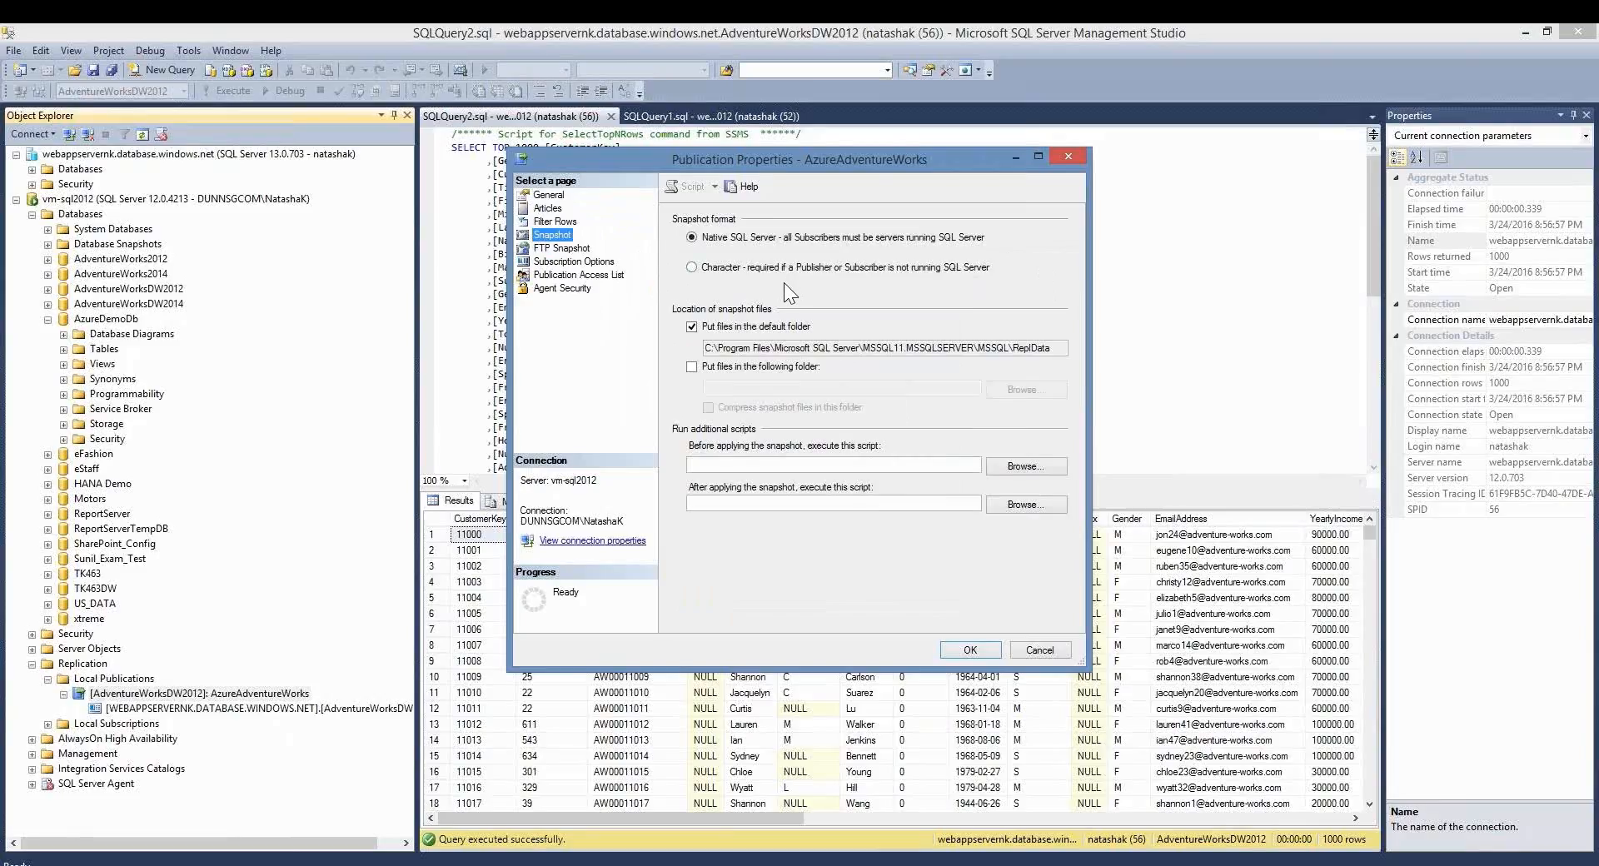
click(570, 261)
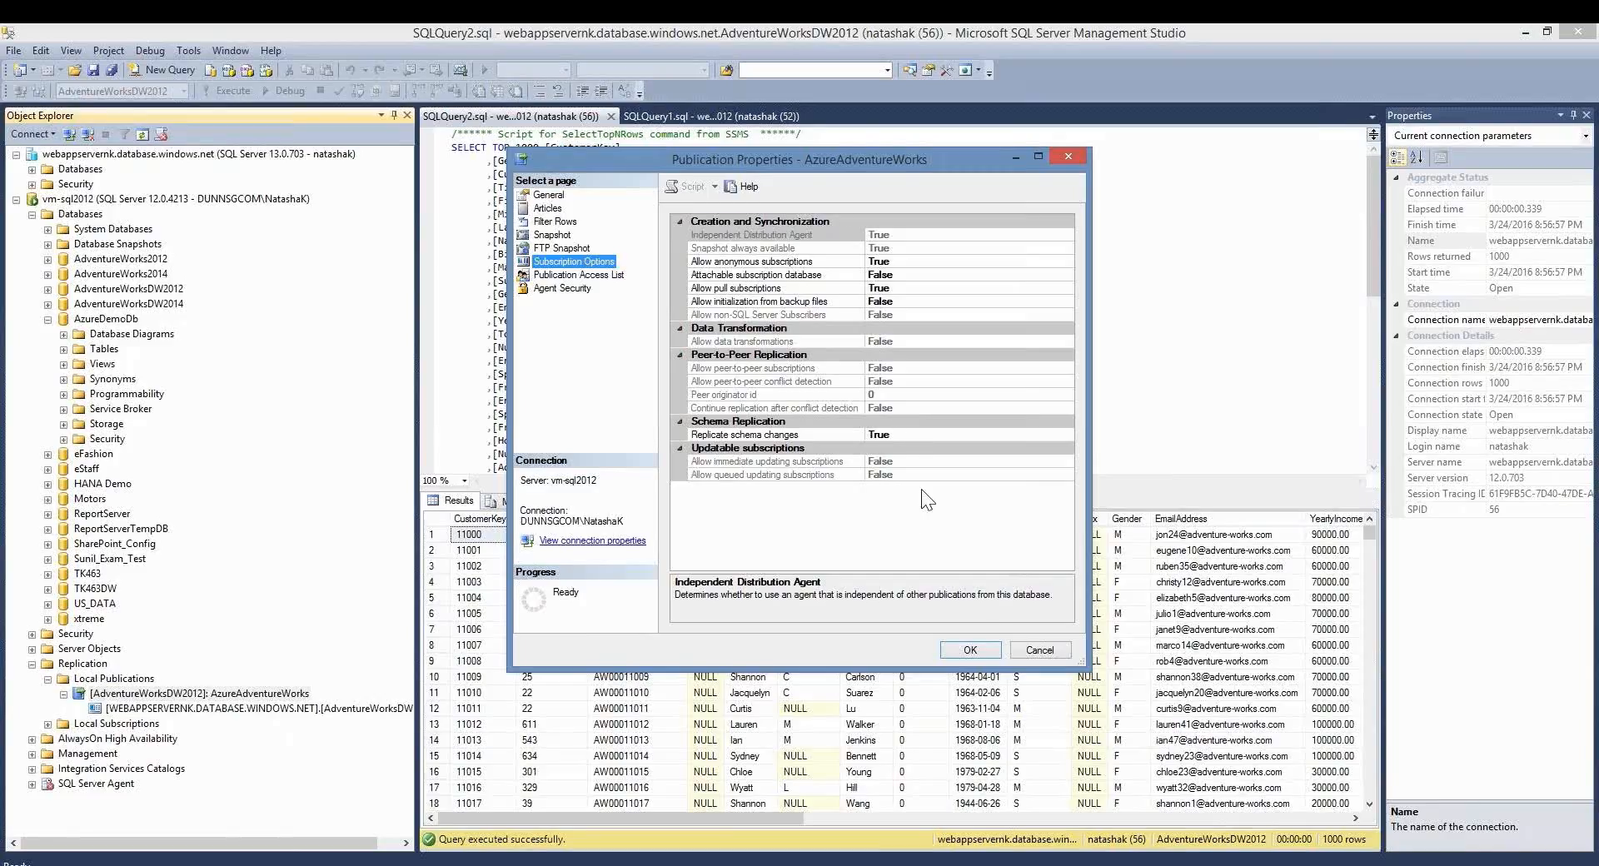
click(1024, 650)
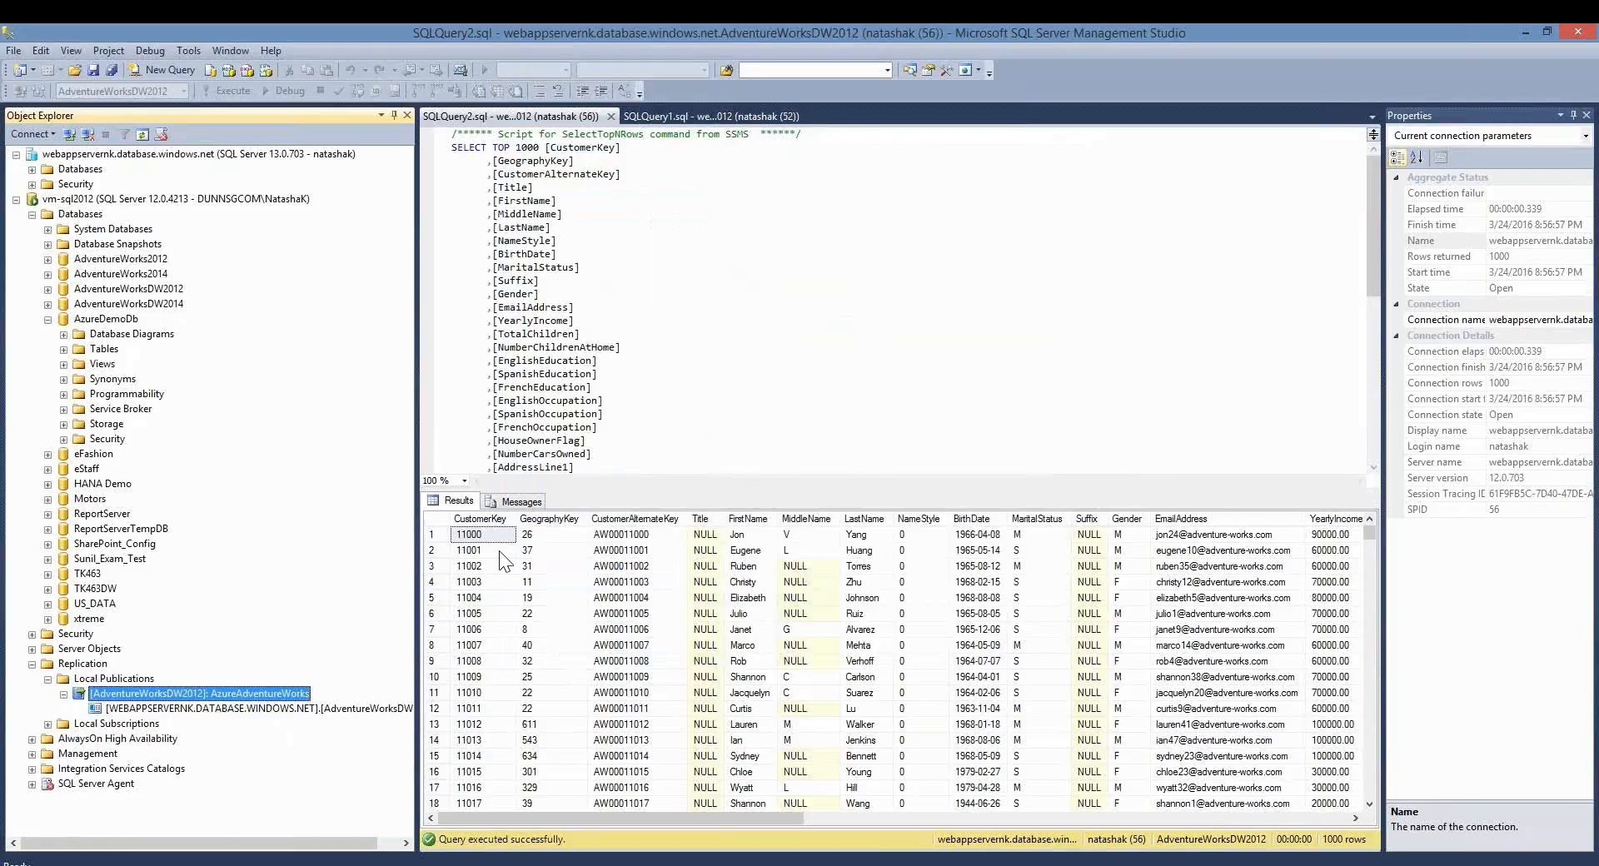
Step: Examine the properties of the WEBAPPSERVERNK.DATABASE.WINDOWS.NET subscription under the AzureAdventureWorks publication, and leave them without changes
right_click(193, 712)
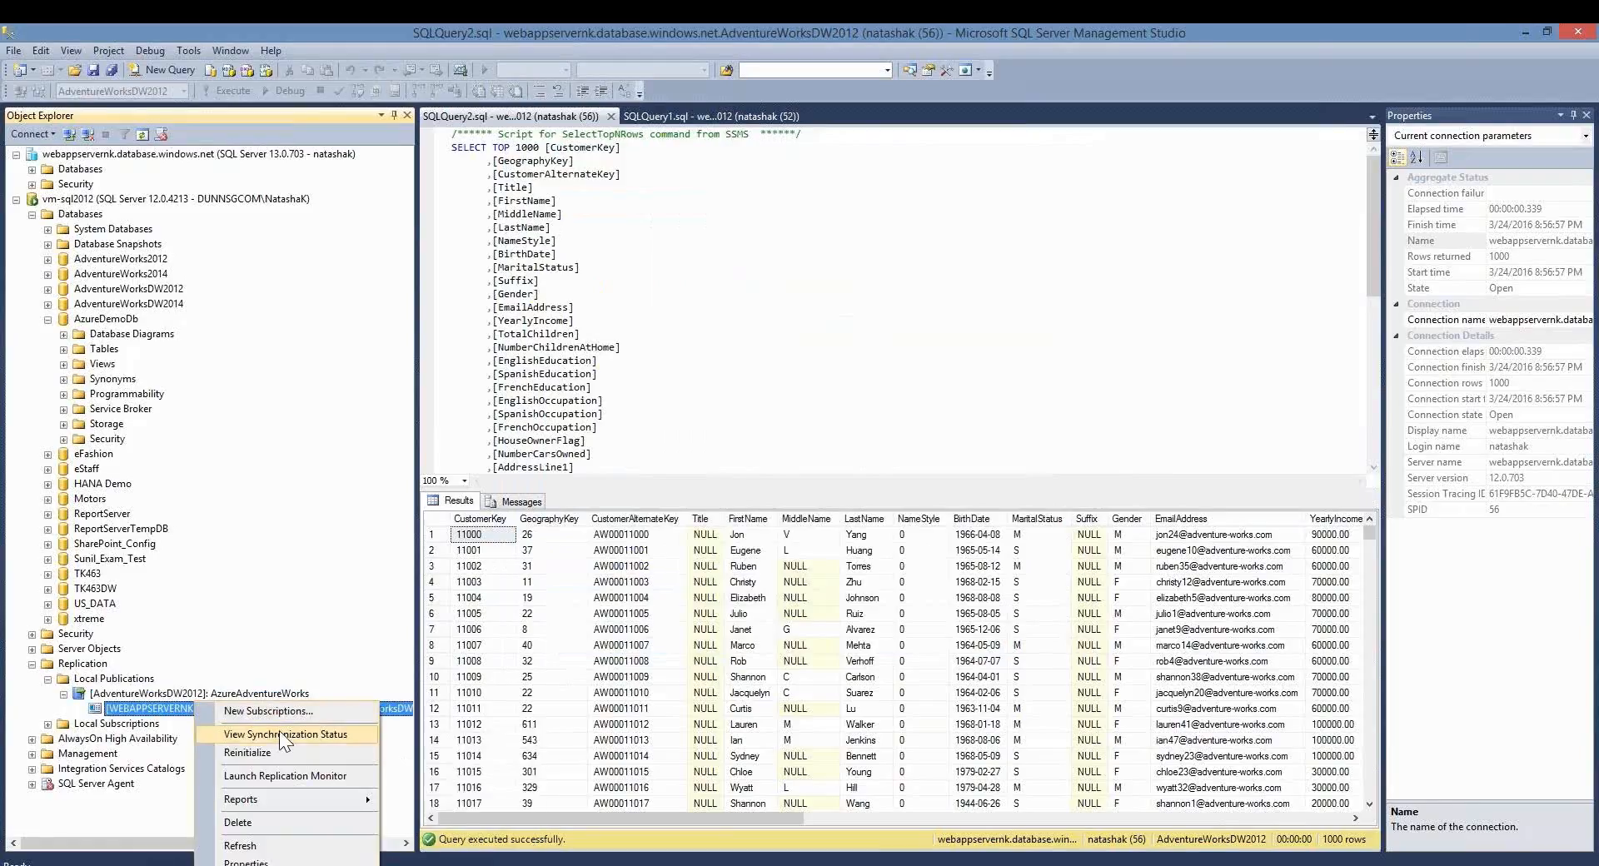
click(295, 844)
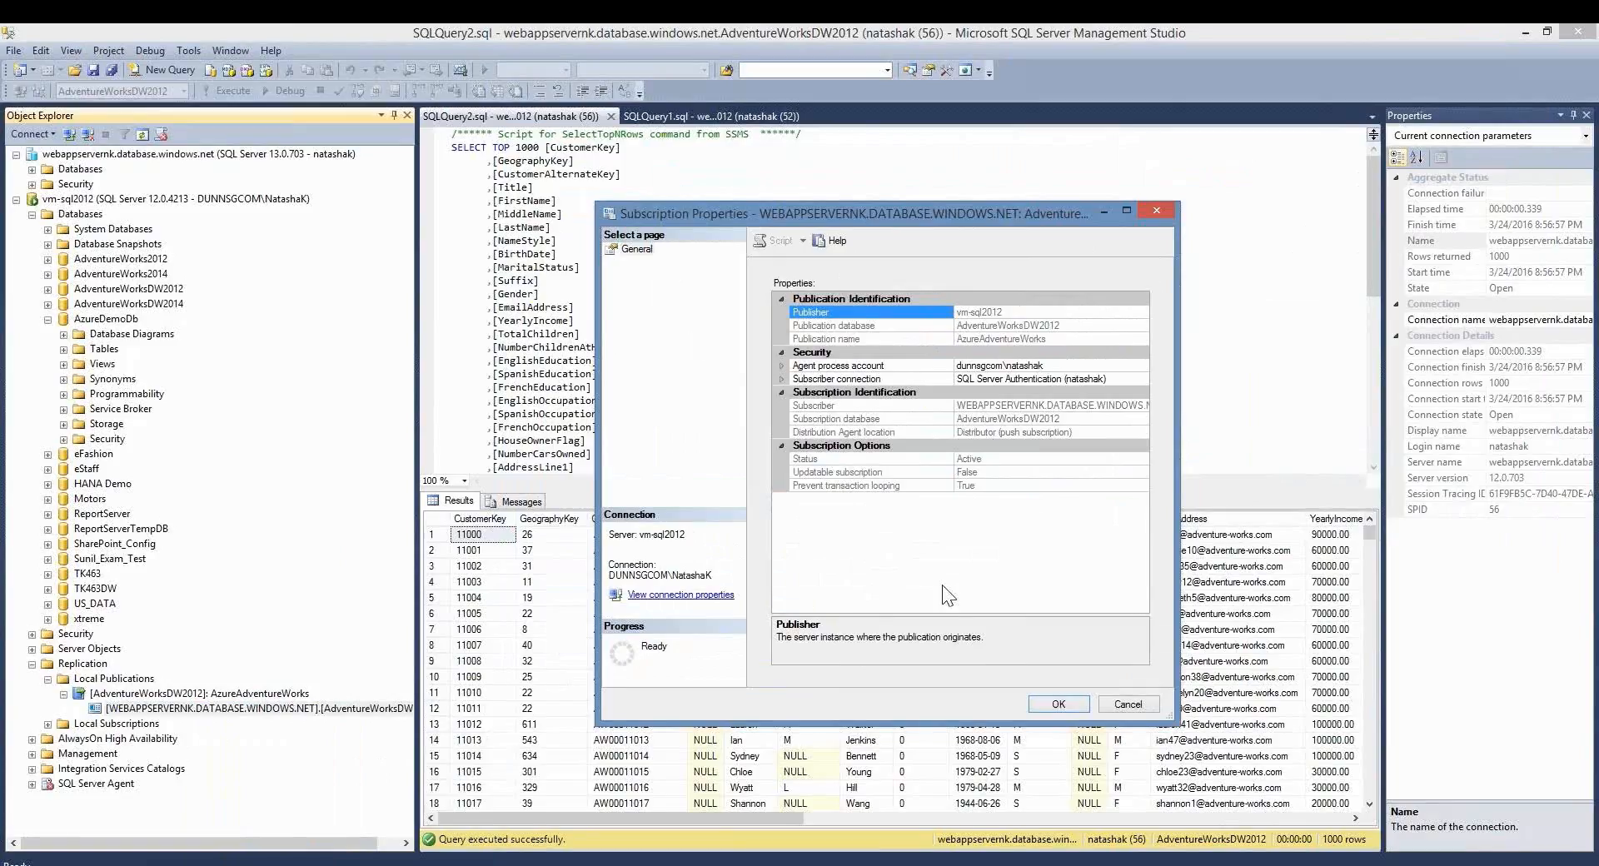
click(1116, 703)
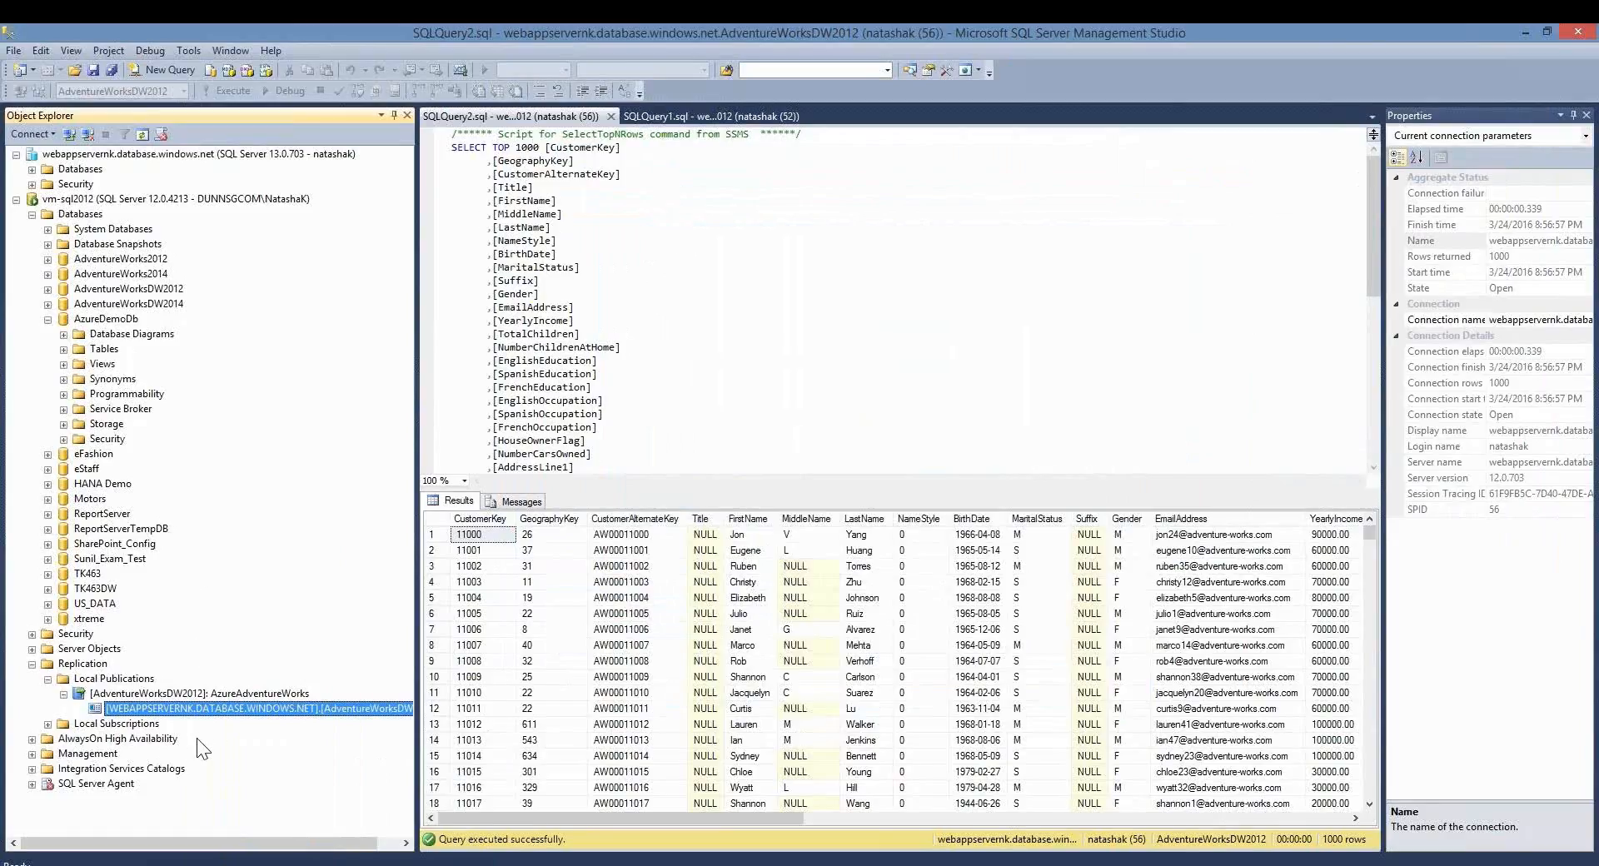
Step: Select the top 1000 rows of dbo.DimCustomer from AdventureWorksDW2012 on the webappservernk Azure server
mouse_move(129, 712)
click(32, 169)
click(48, 184)
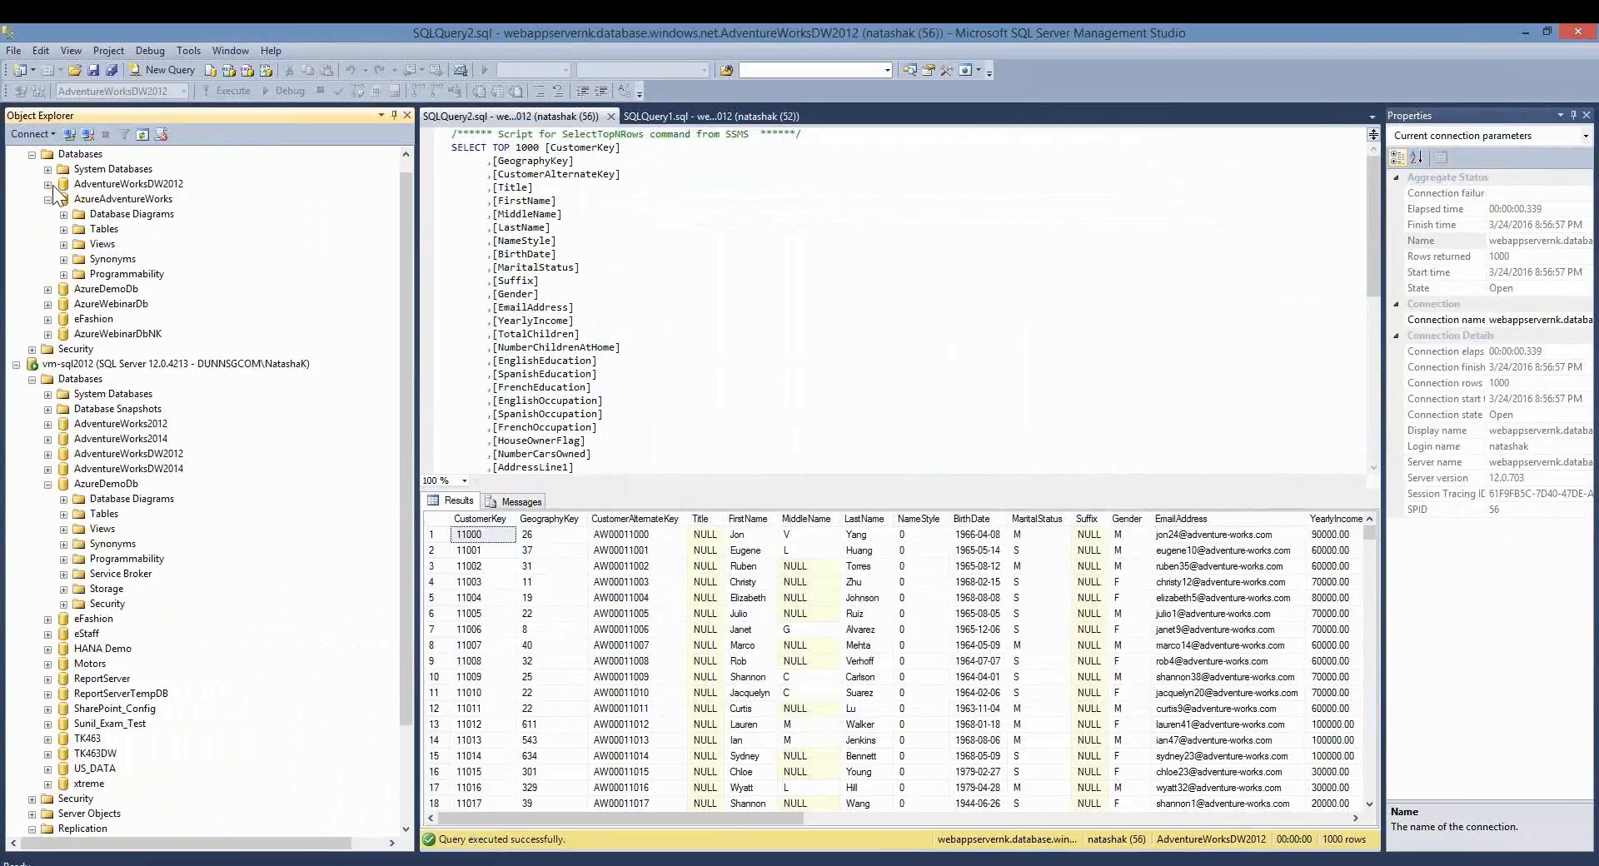
click(48, 185)
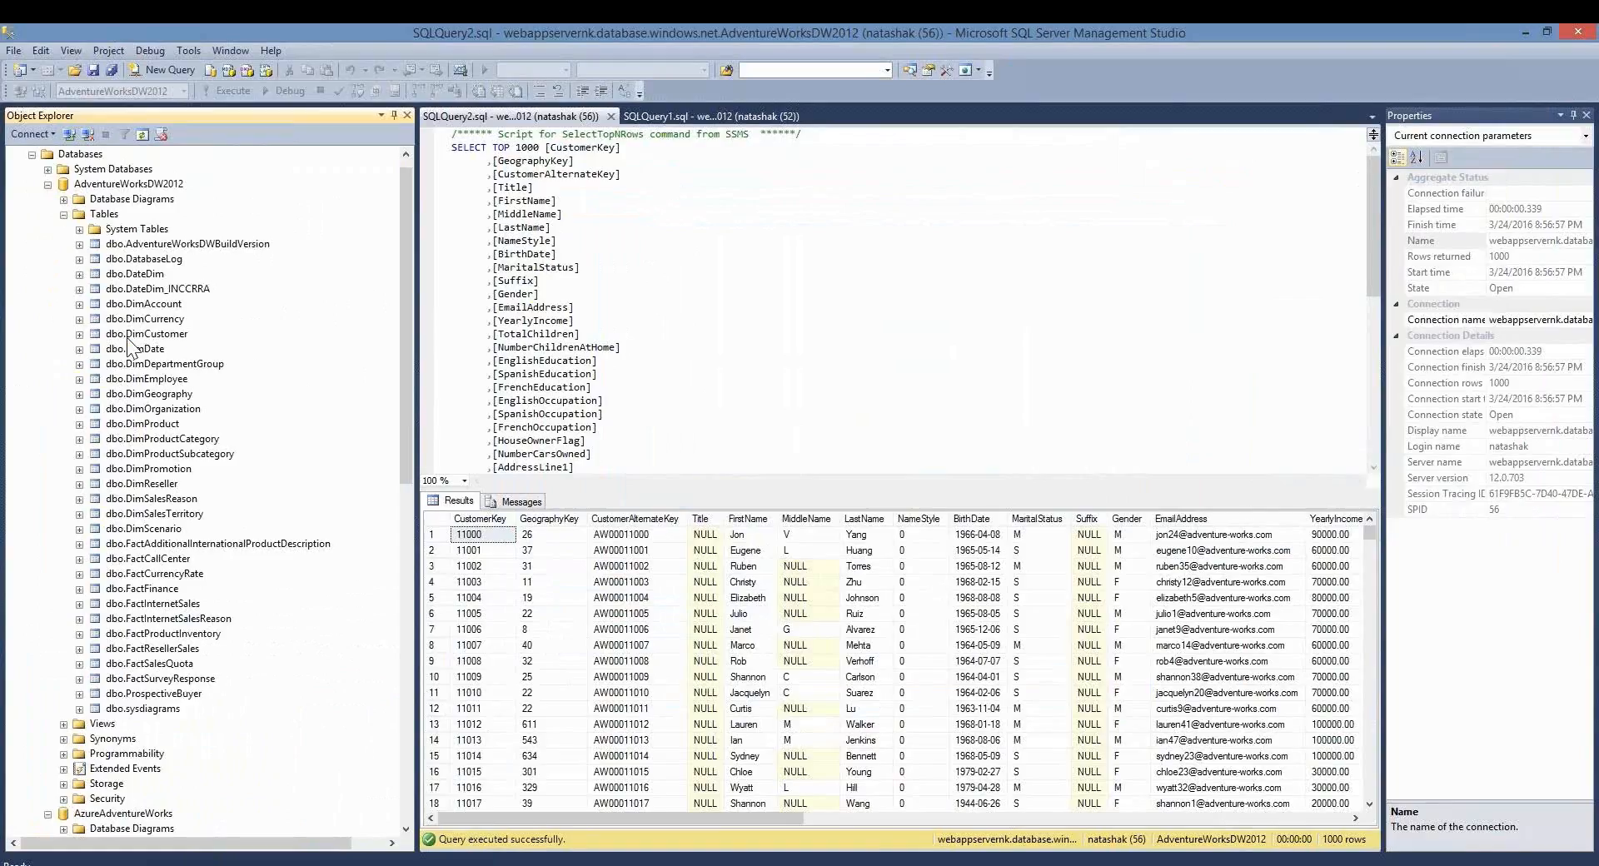
right_click(129, 335)
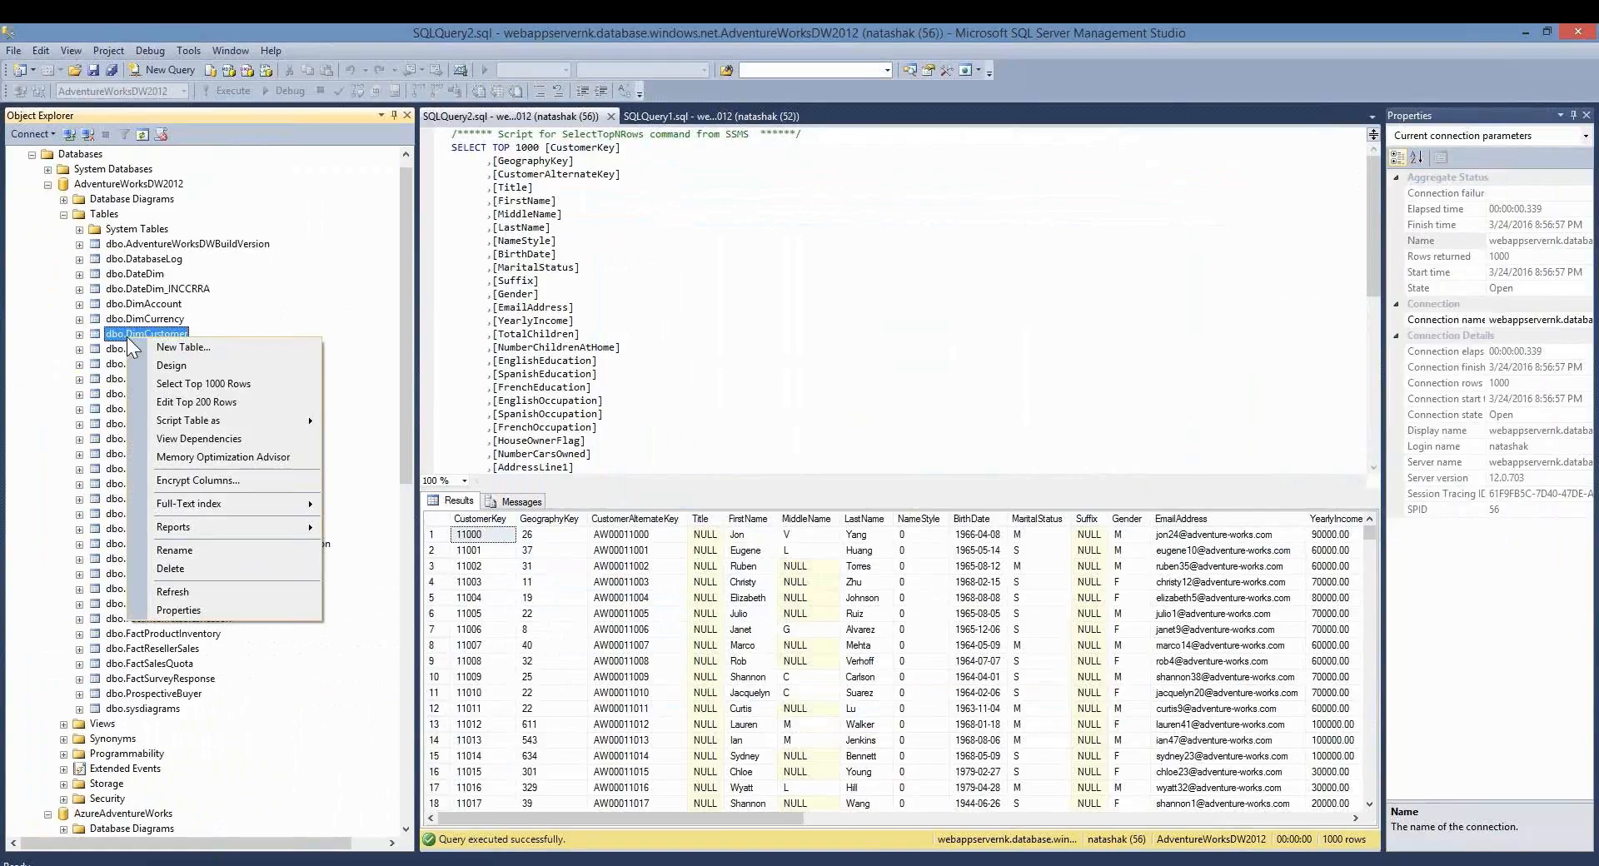
click(204, 385)
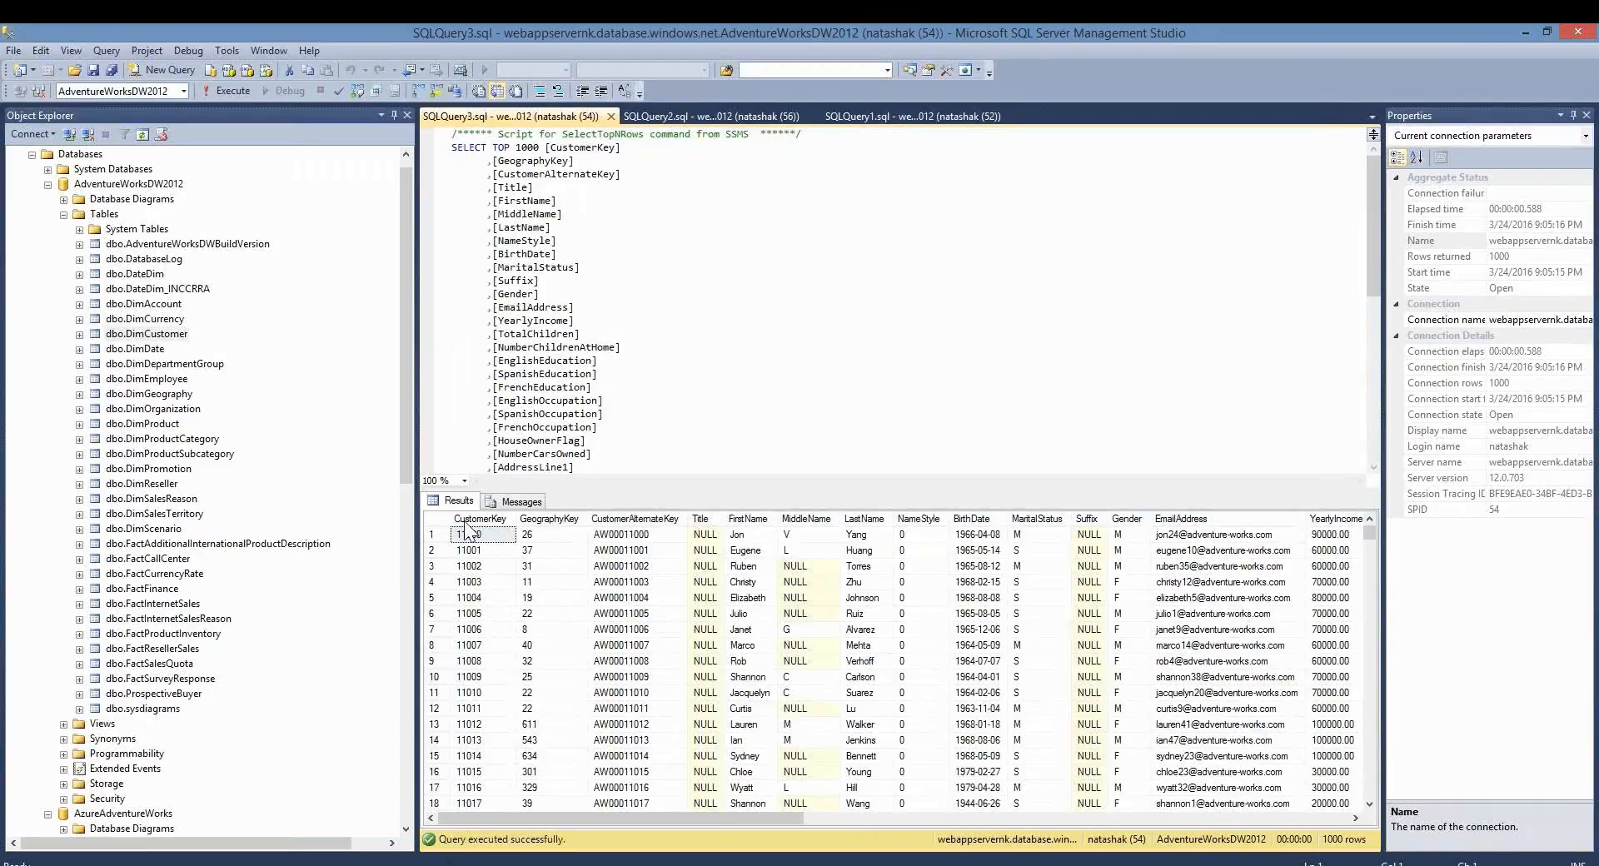
Step: Select the top 1000 rows of dbo.DimCustomer from the local AdventureWorksDW2012 database on vm-sql2012
click(405, 374)
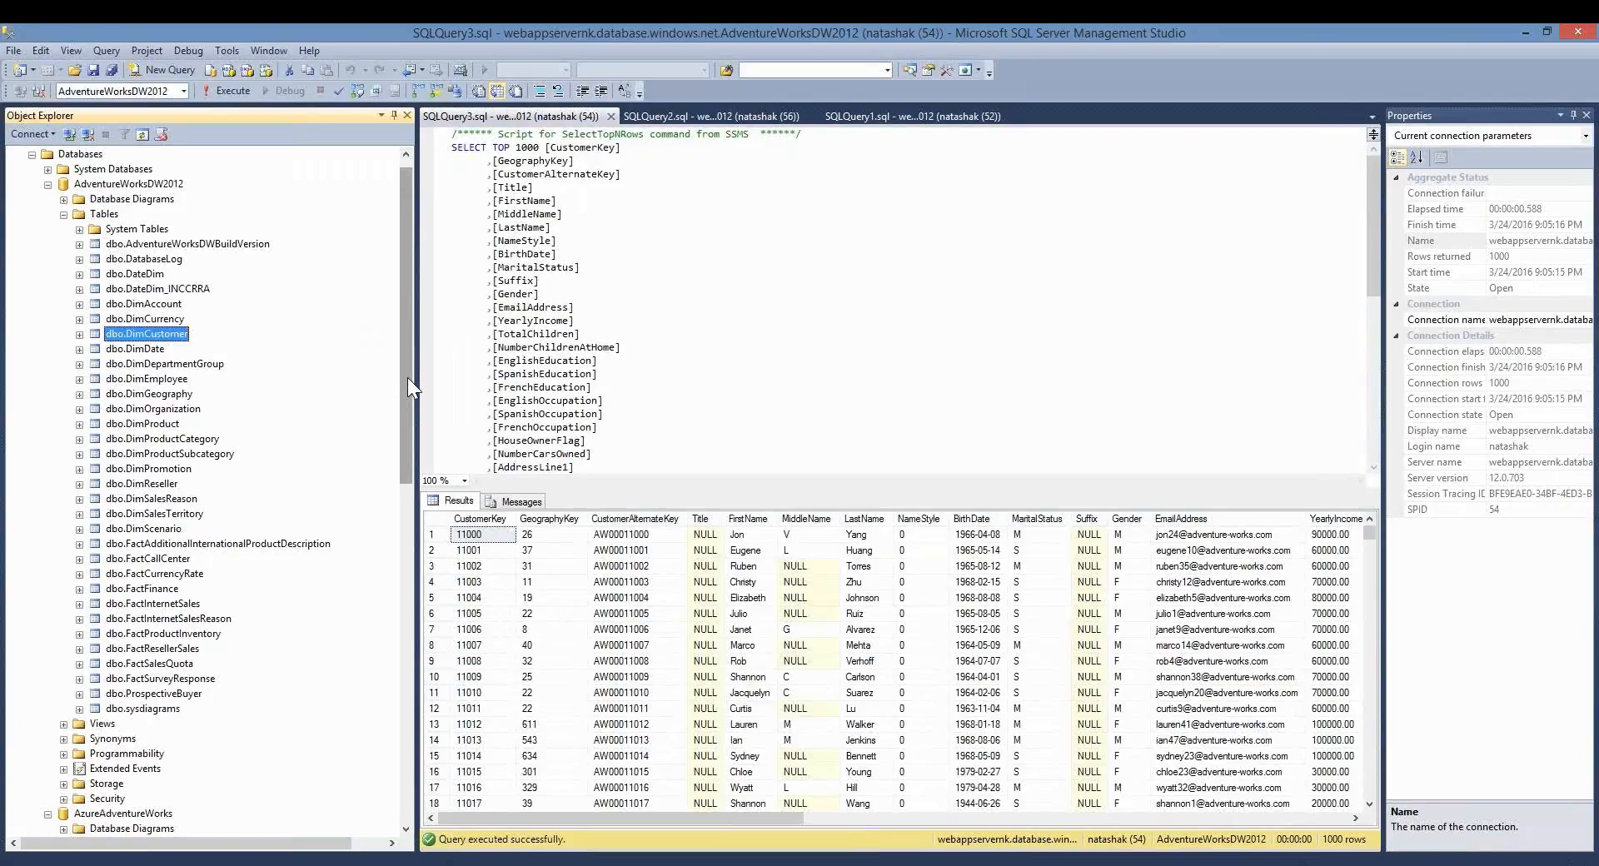
drag(407, 377, 421, 677)
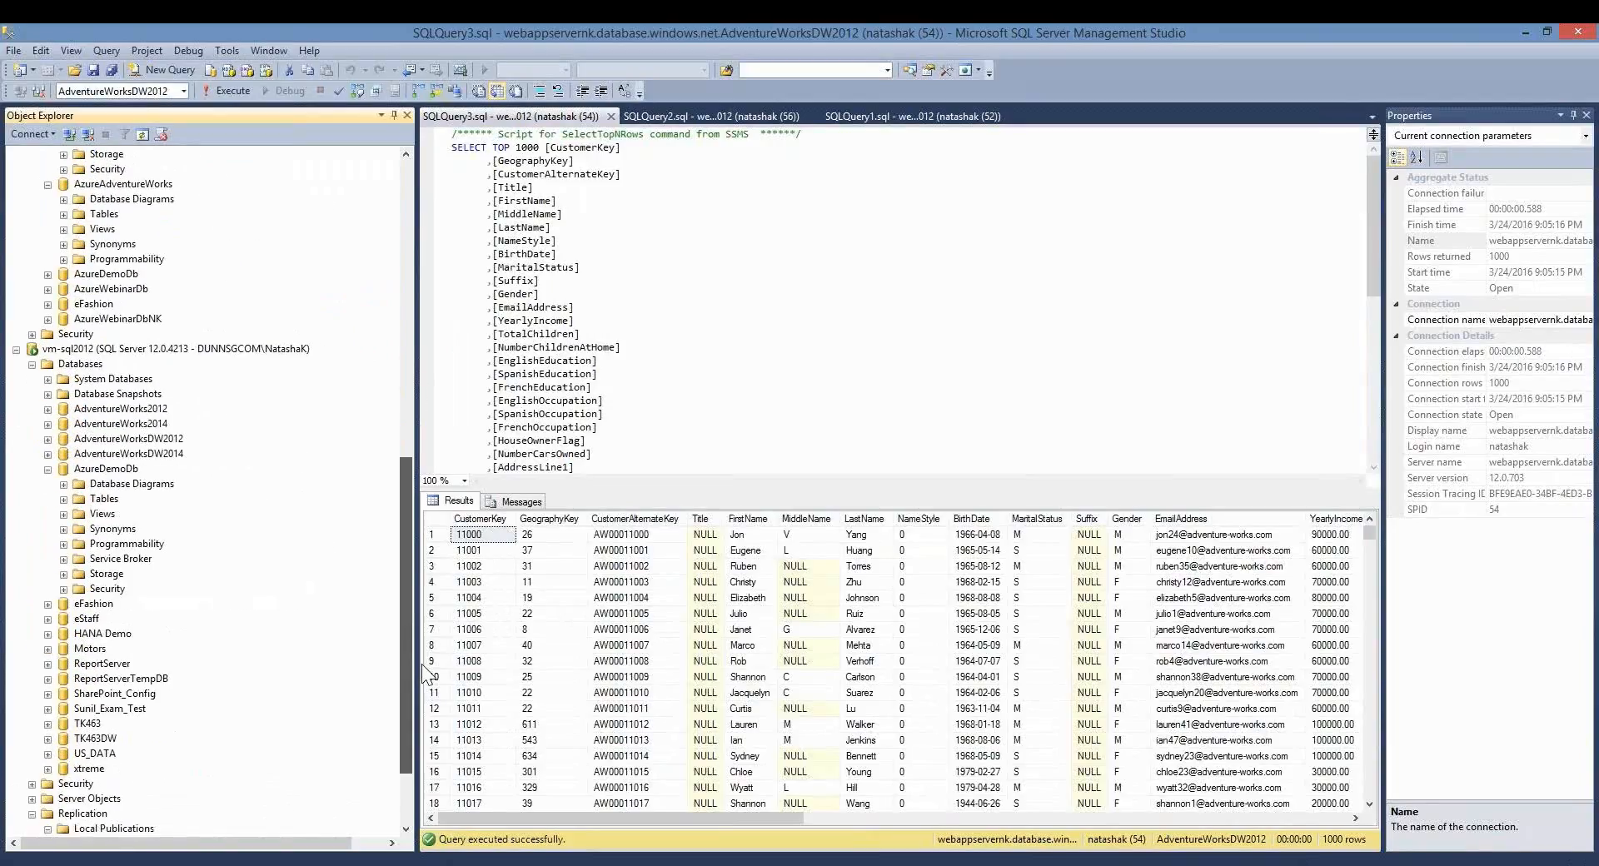
click(47, 439)
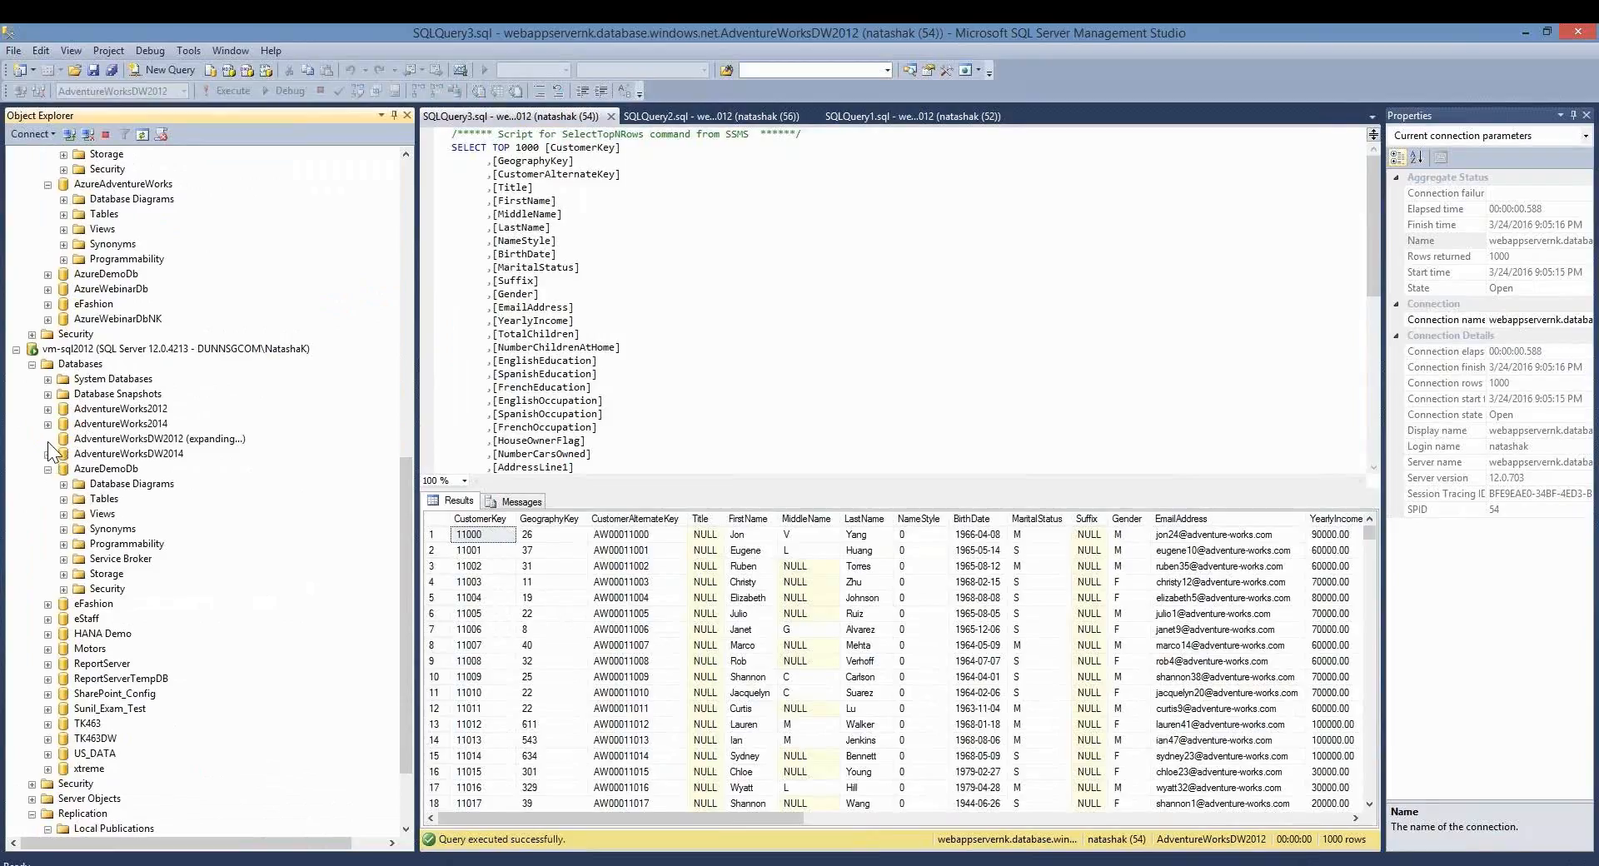
click(63, 469)
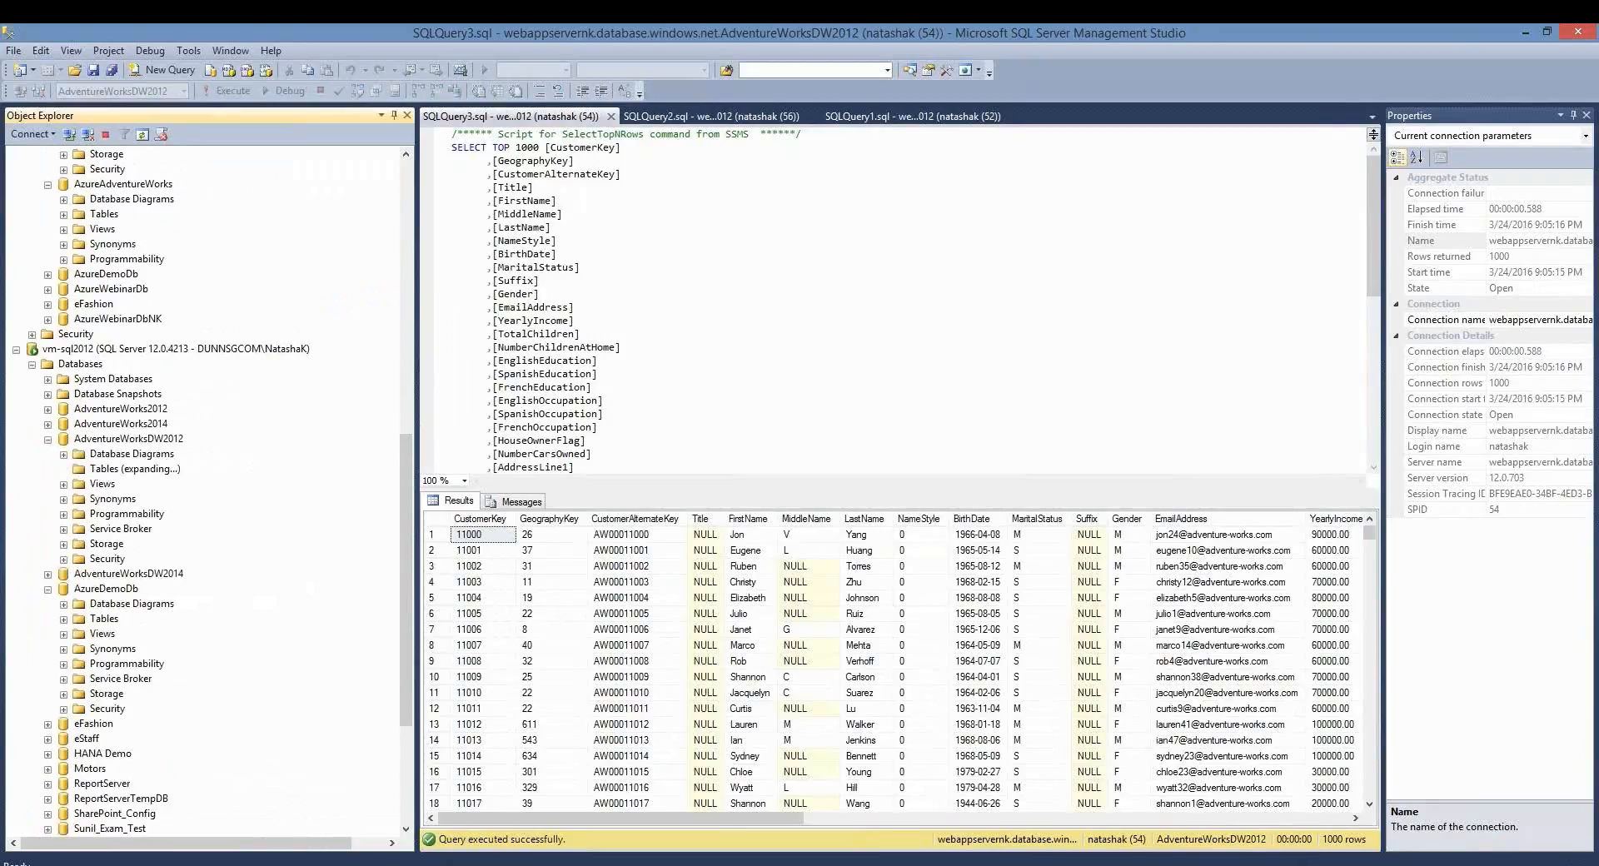
click(123, 471)
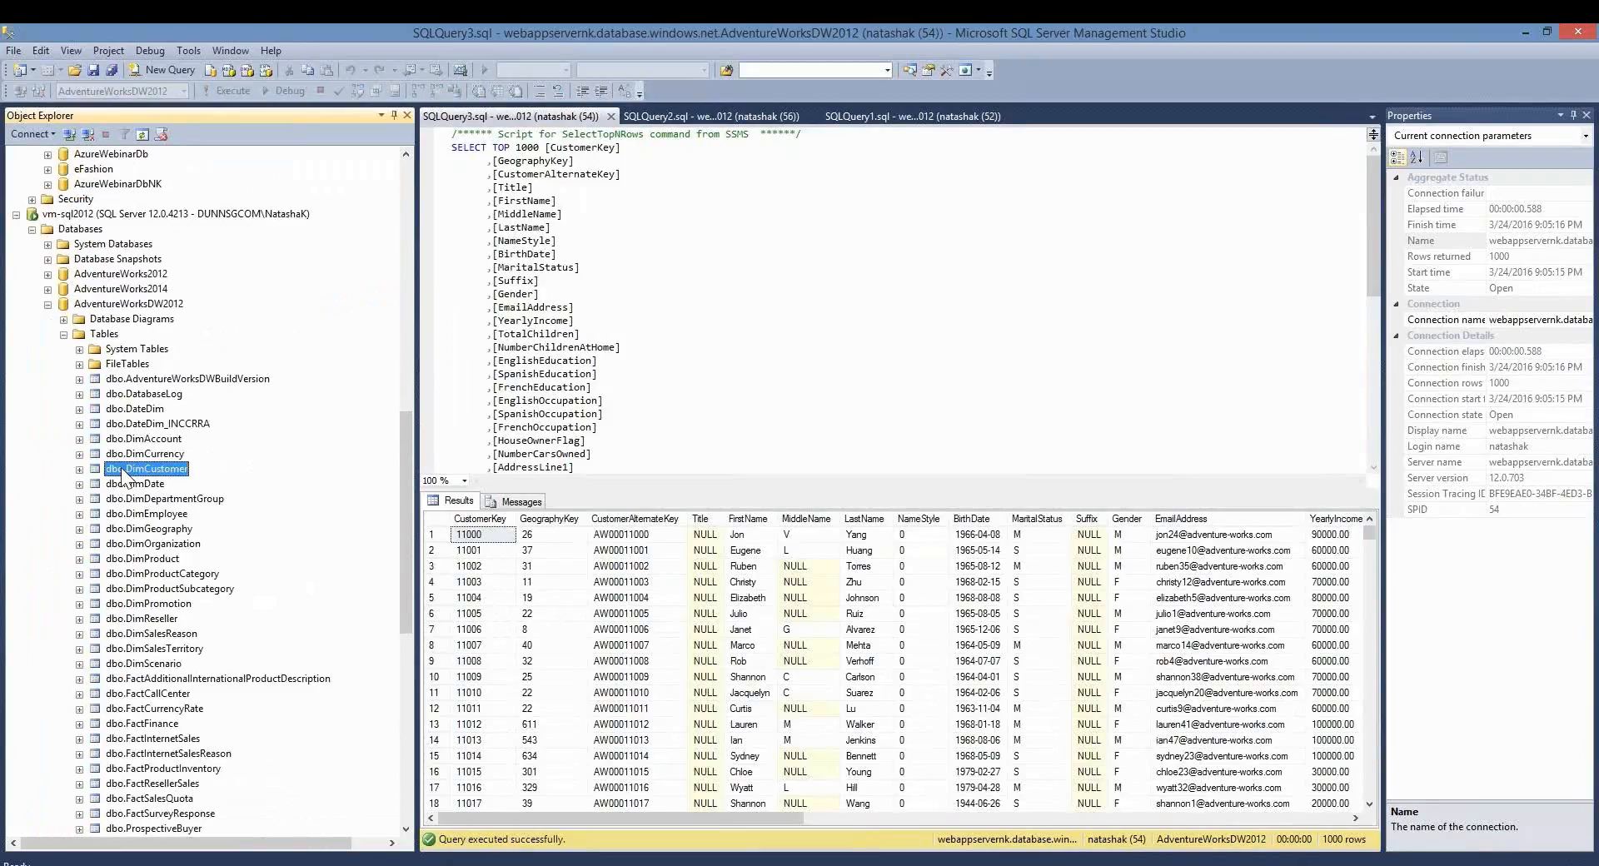
right_click(125, 471)
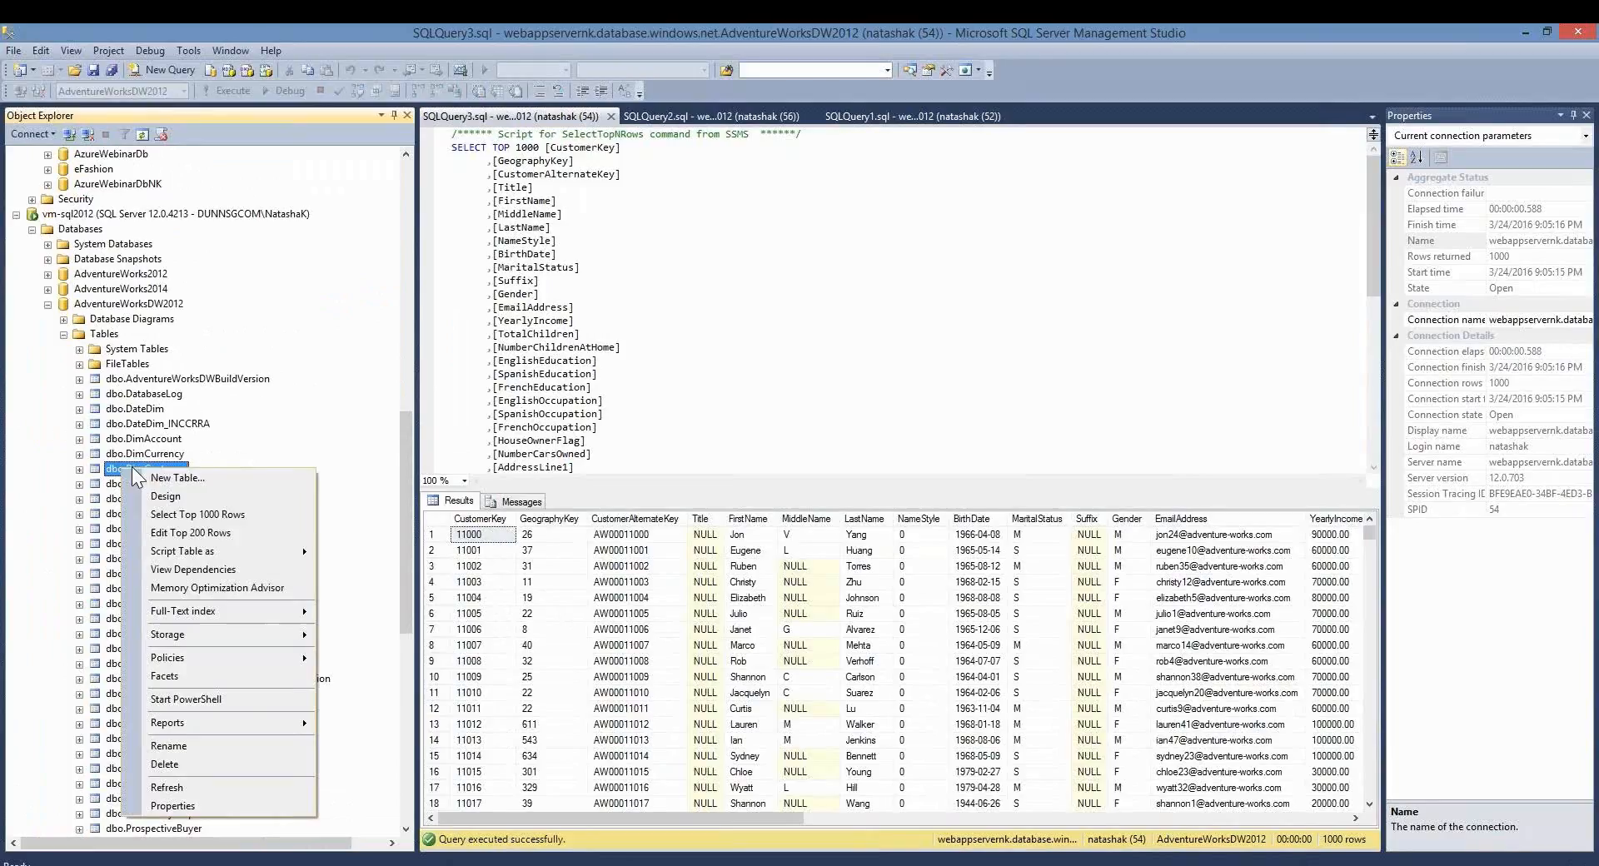
click(171, 514)
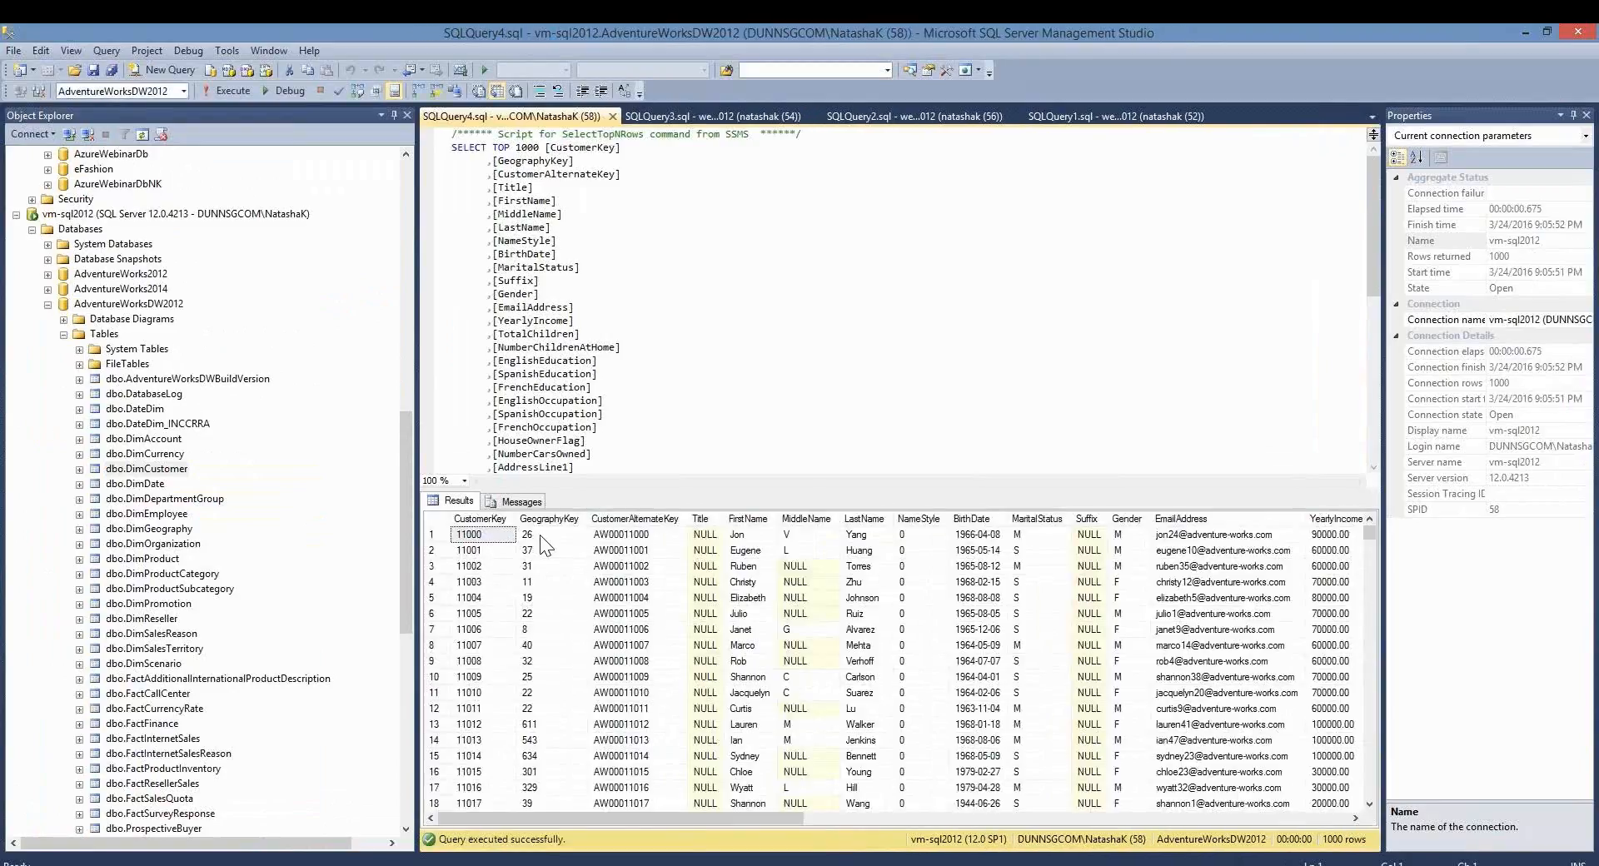
Step: Edit the local dbo.DimCustomer rows, setting GeographyKey to 32 in the first row and 26 in the second, and close the local table and query windows
right_click(160, 470)
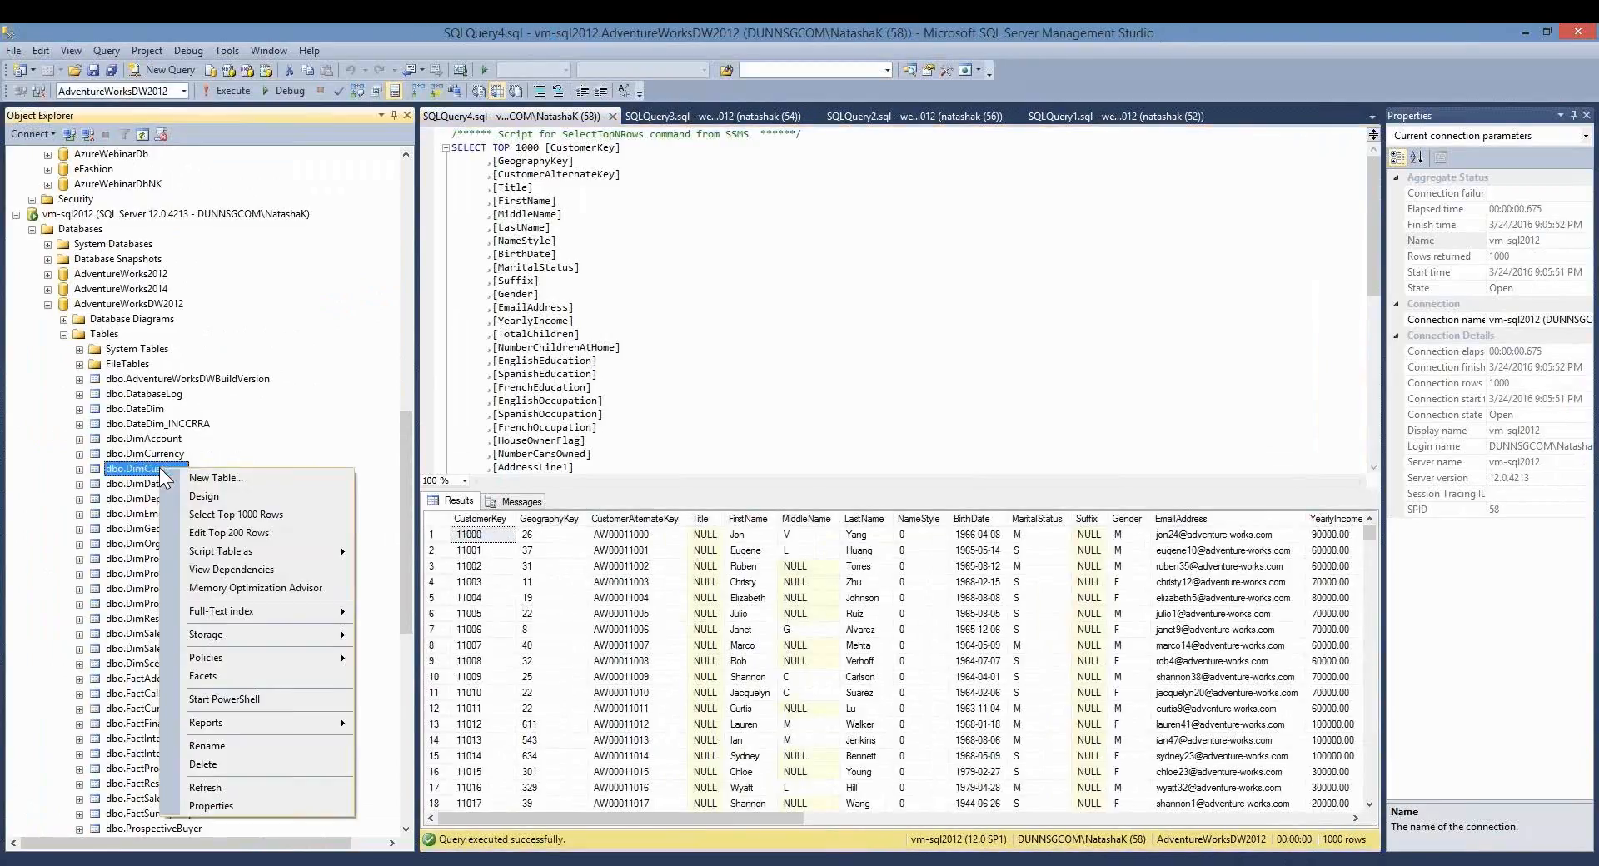
click(238, 534)
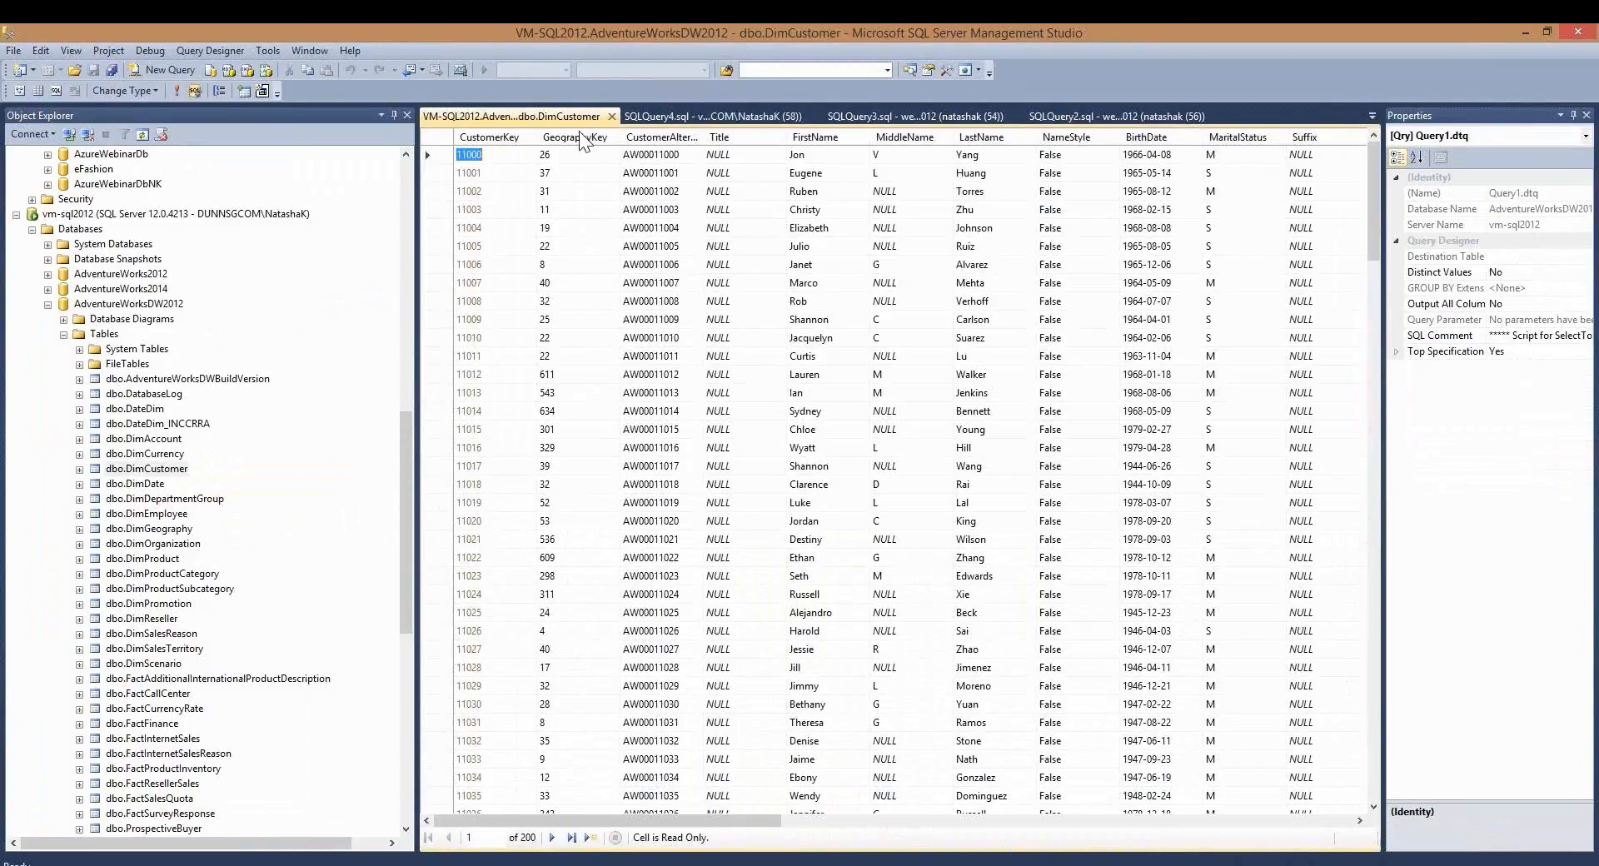
key(Tab)
text(32)
click(548, 173)
text(26)
click(372, 275)
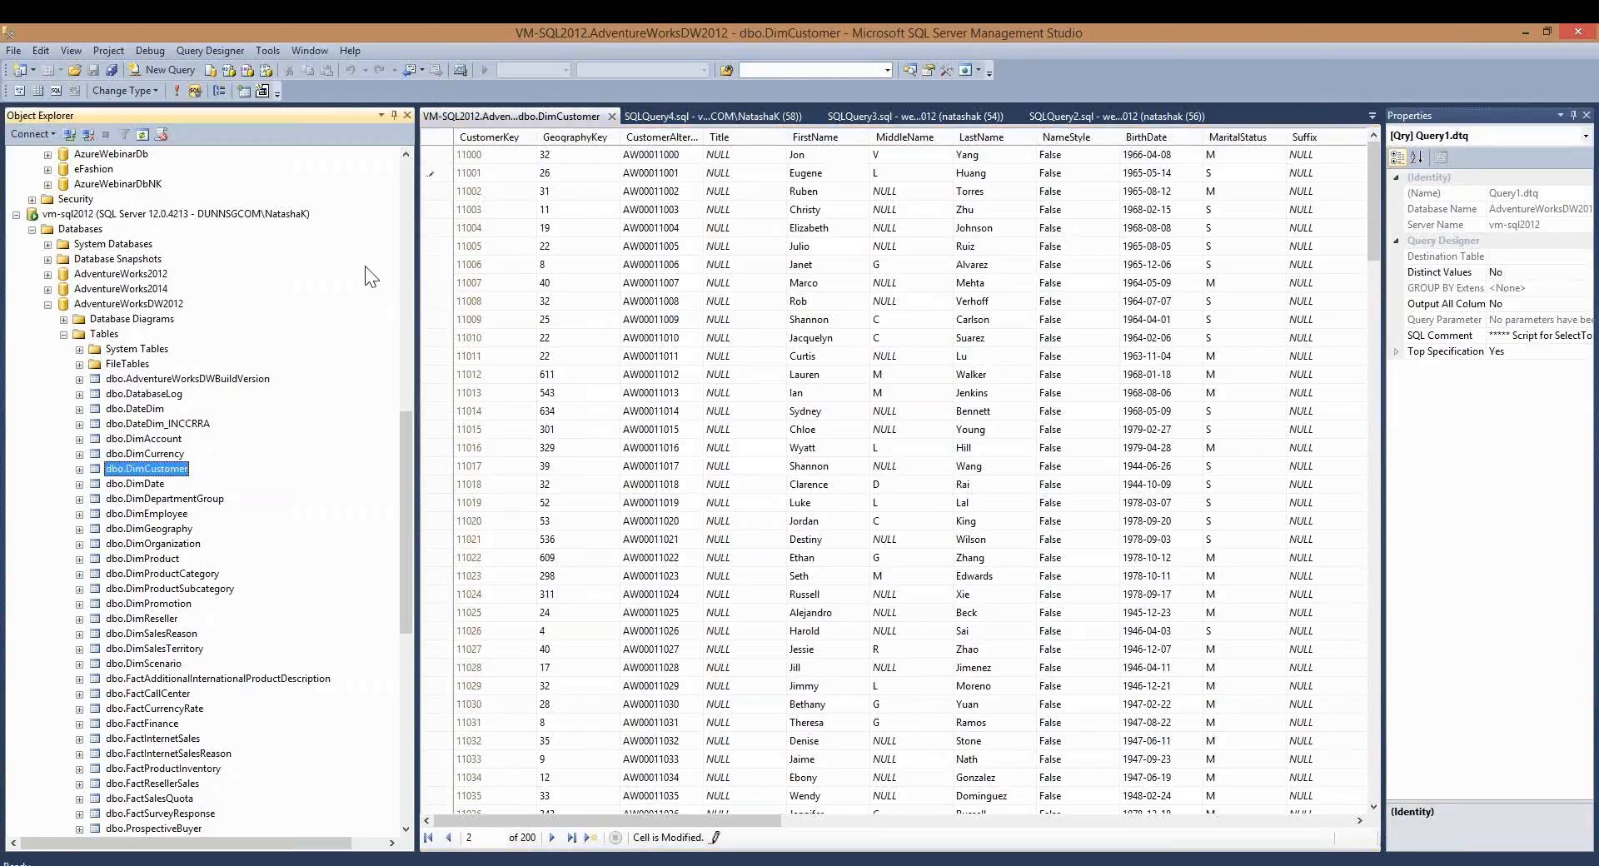
click(606, 120)
click(610, 116)
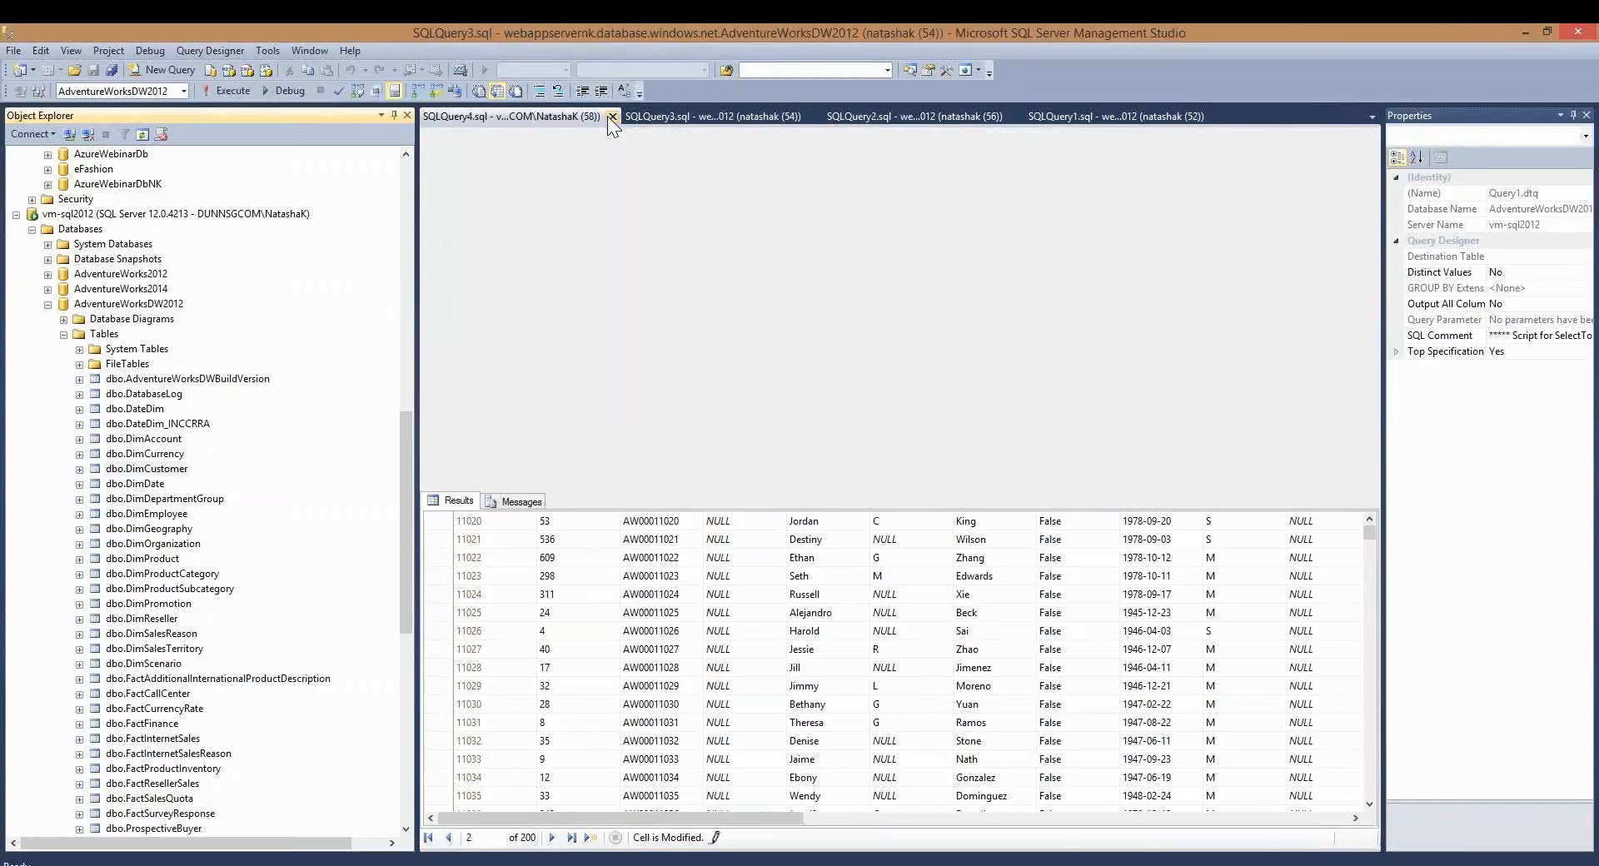
Step: Start synchronizing the WEBAPPSERVERNK.DATABASE.WINDOWS.NET subscription of AzureAdventureWorks from its synchronization status, and close the status window
drag(404, 442, 423, 679)
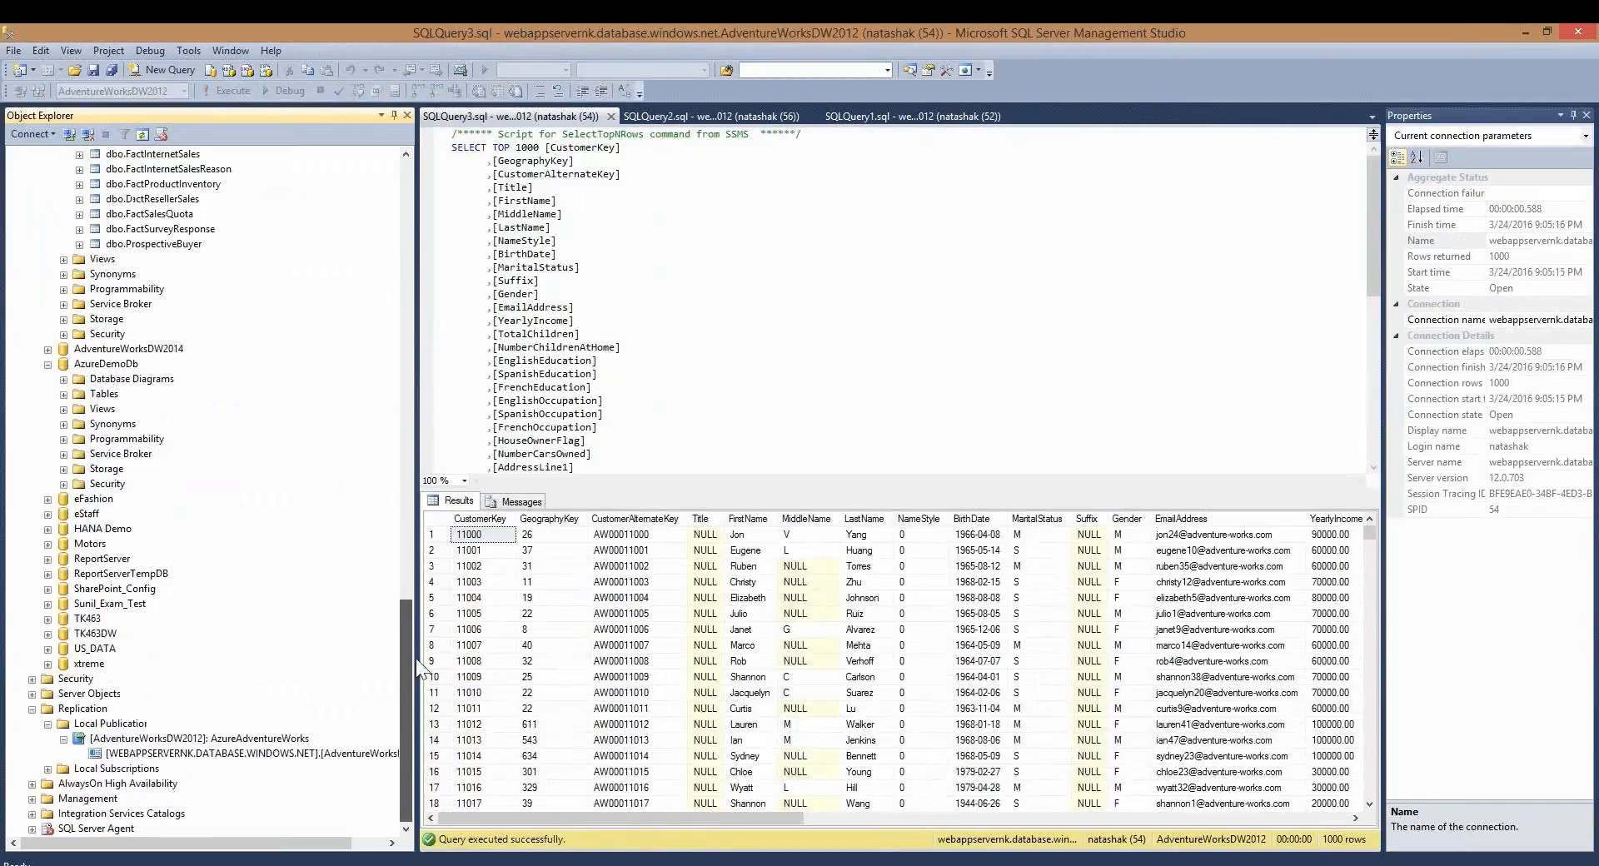
click(269, 753)
right_click(268, 753)
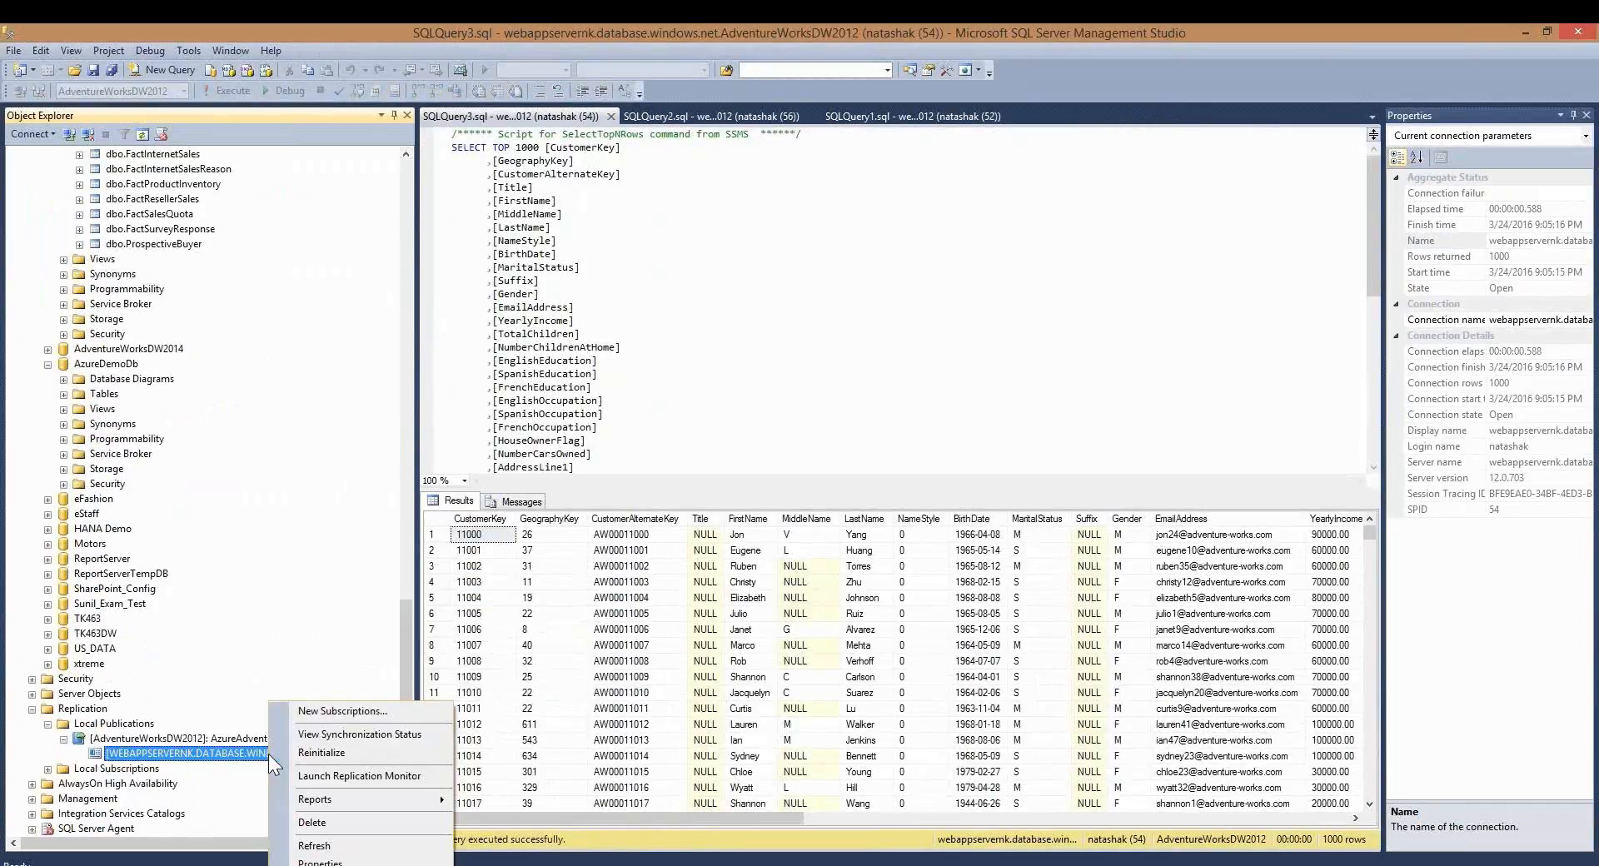
click(320, 706)
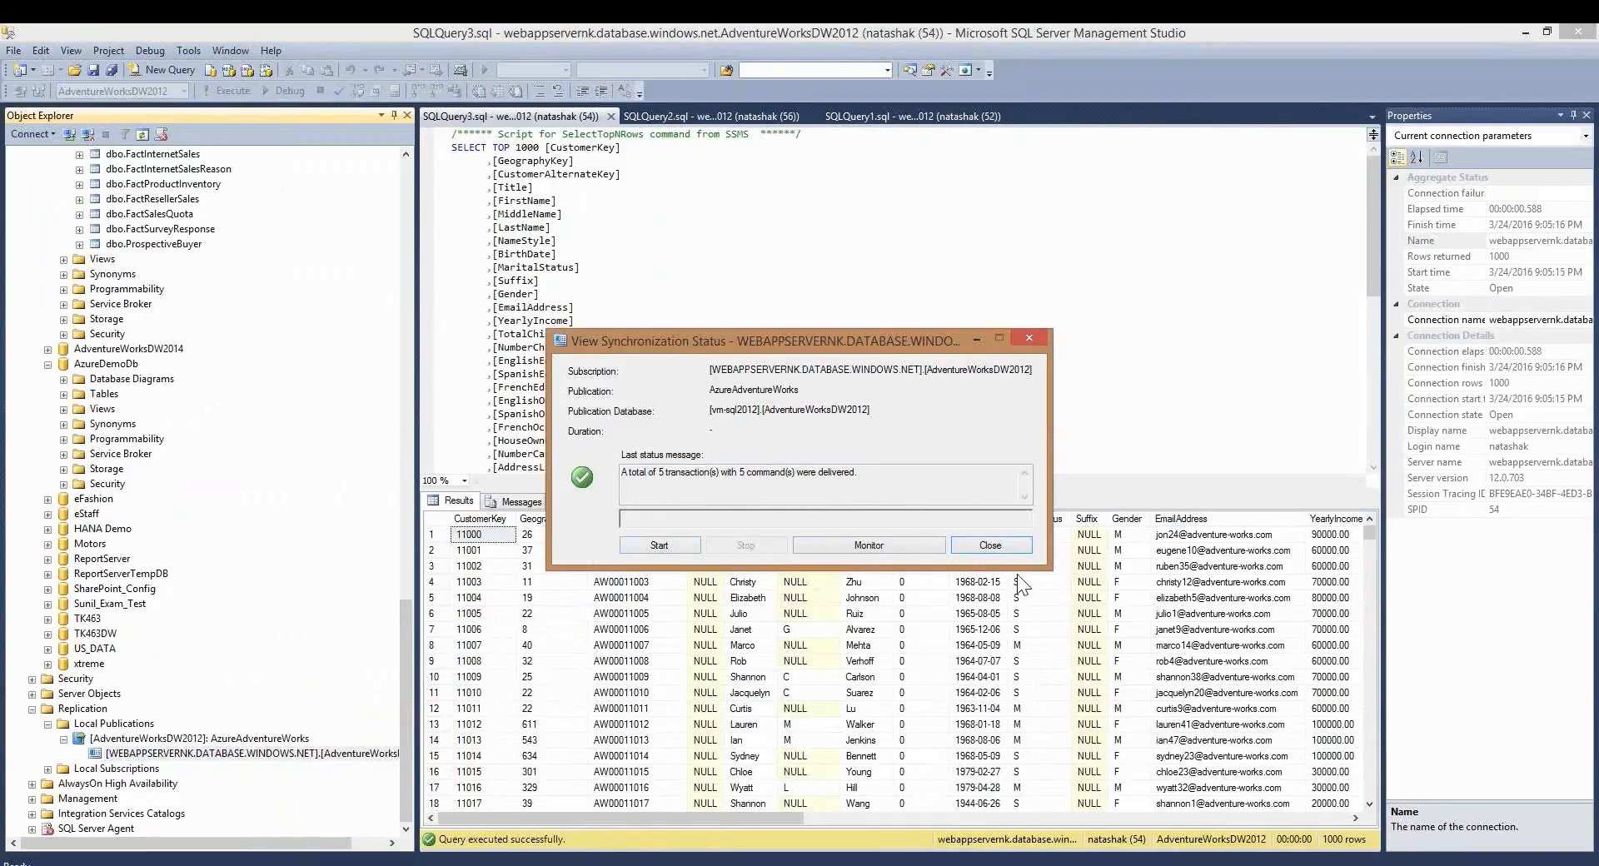
click(659, 546)
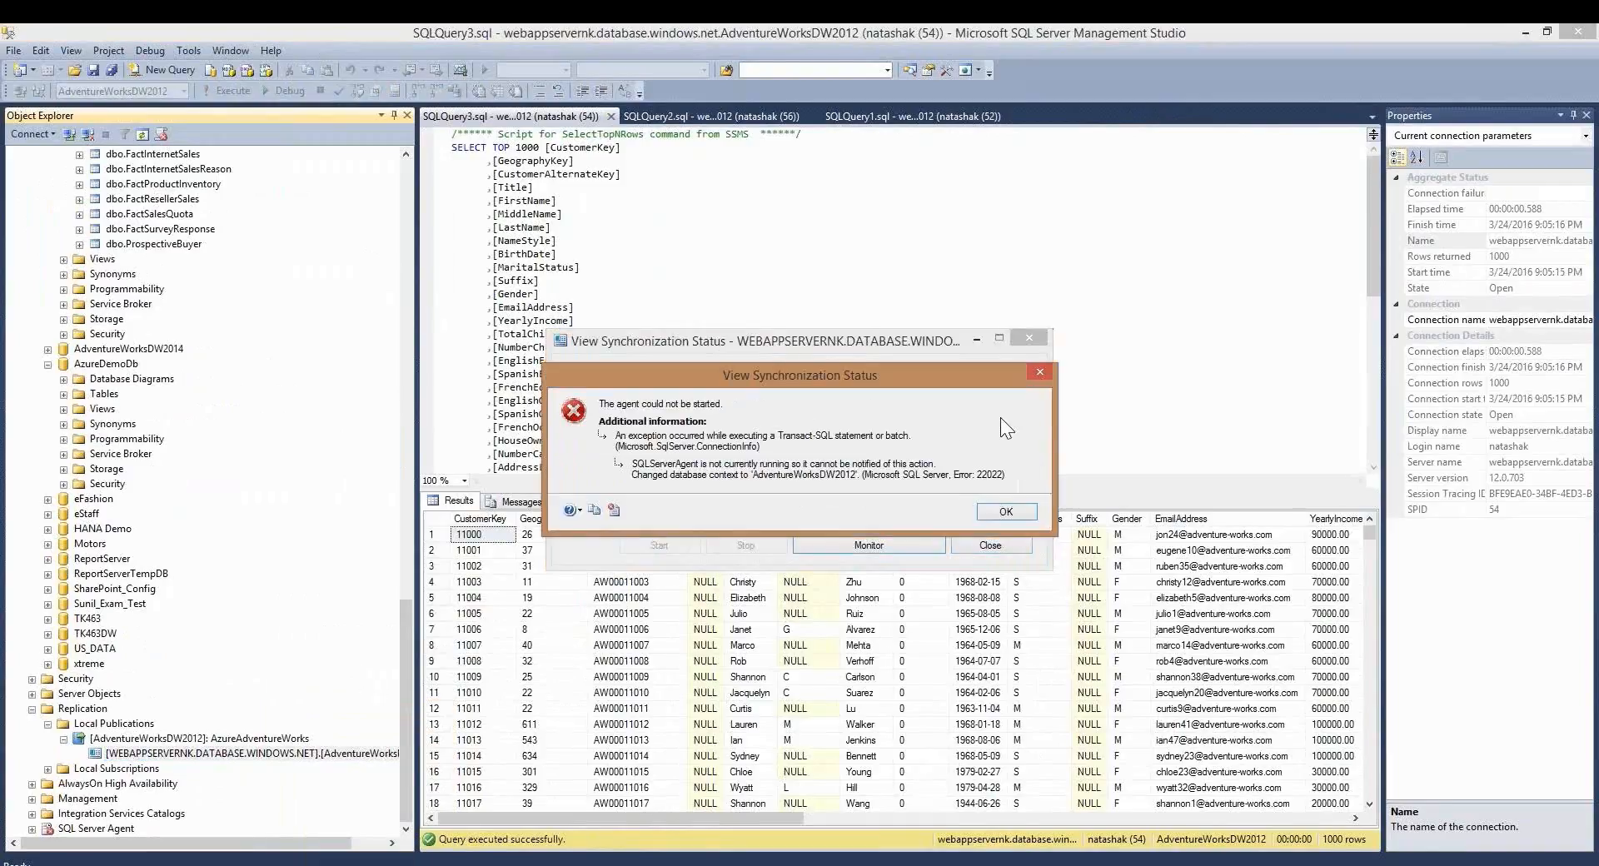
click(1006, 512)
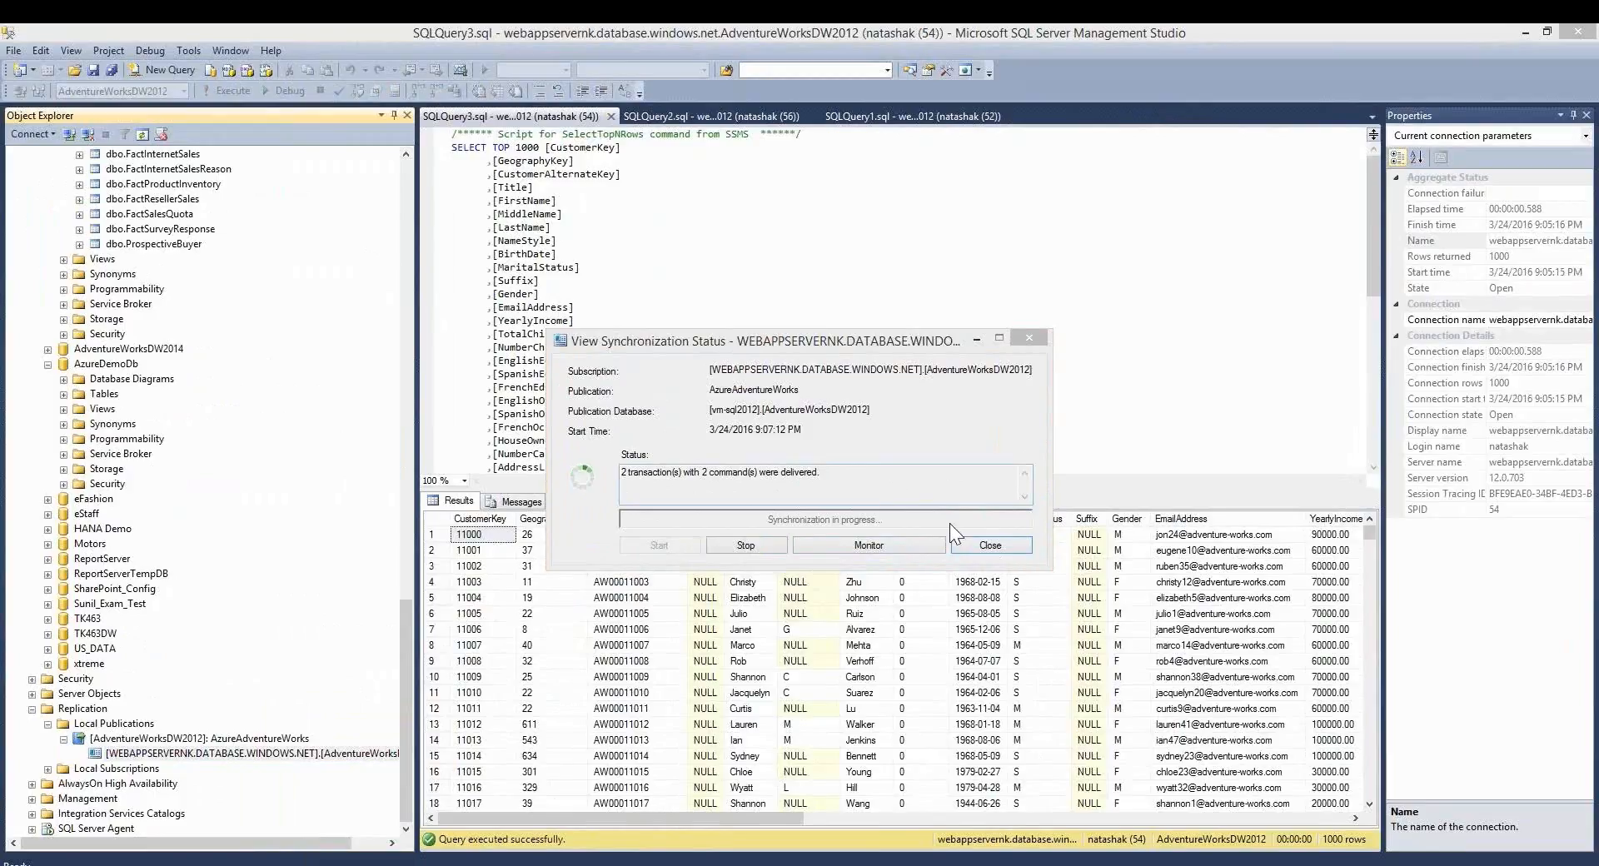
click(987, 545)
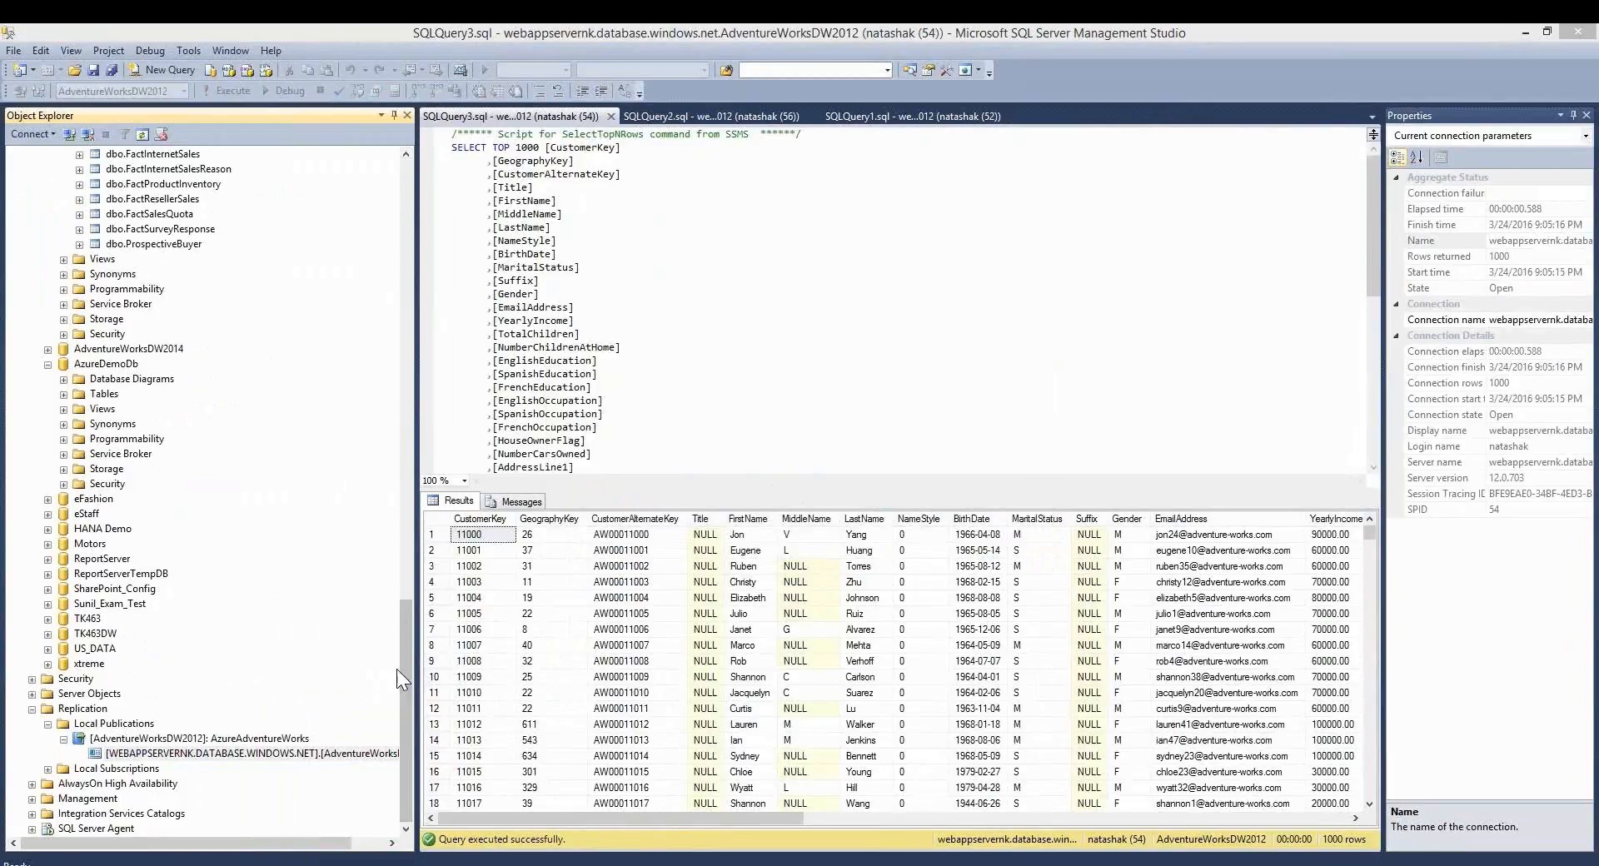
Step: Close the three open DimCustomer query windows, SQLQuery3, SQLQuery2 and SQLQuery1
click(609, 118)
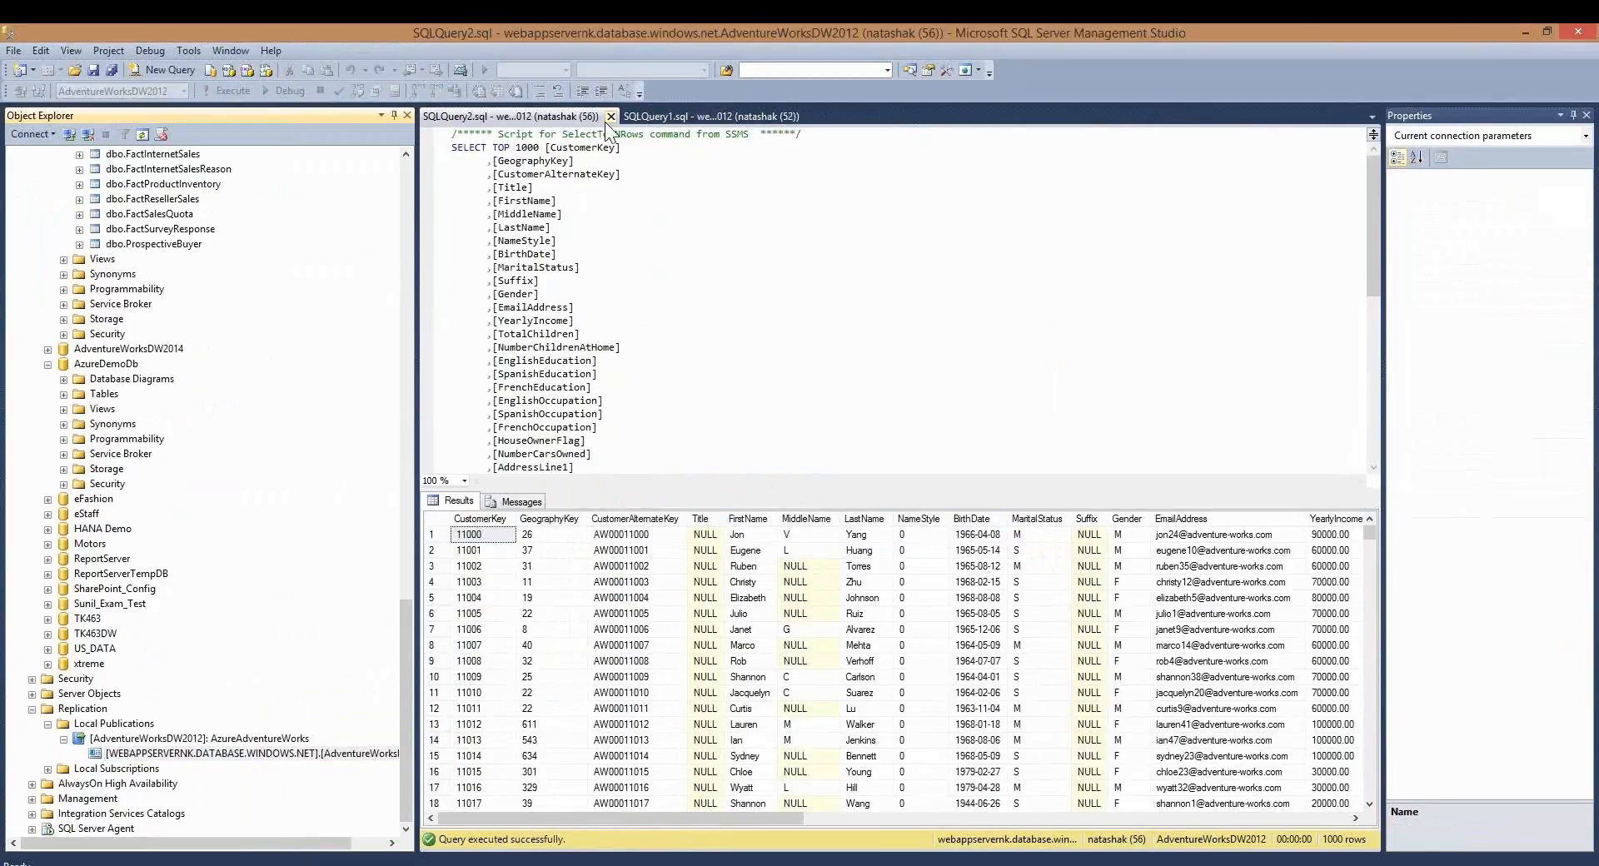
click(609, 117)
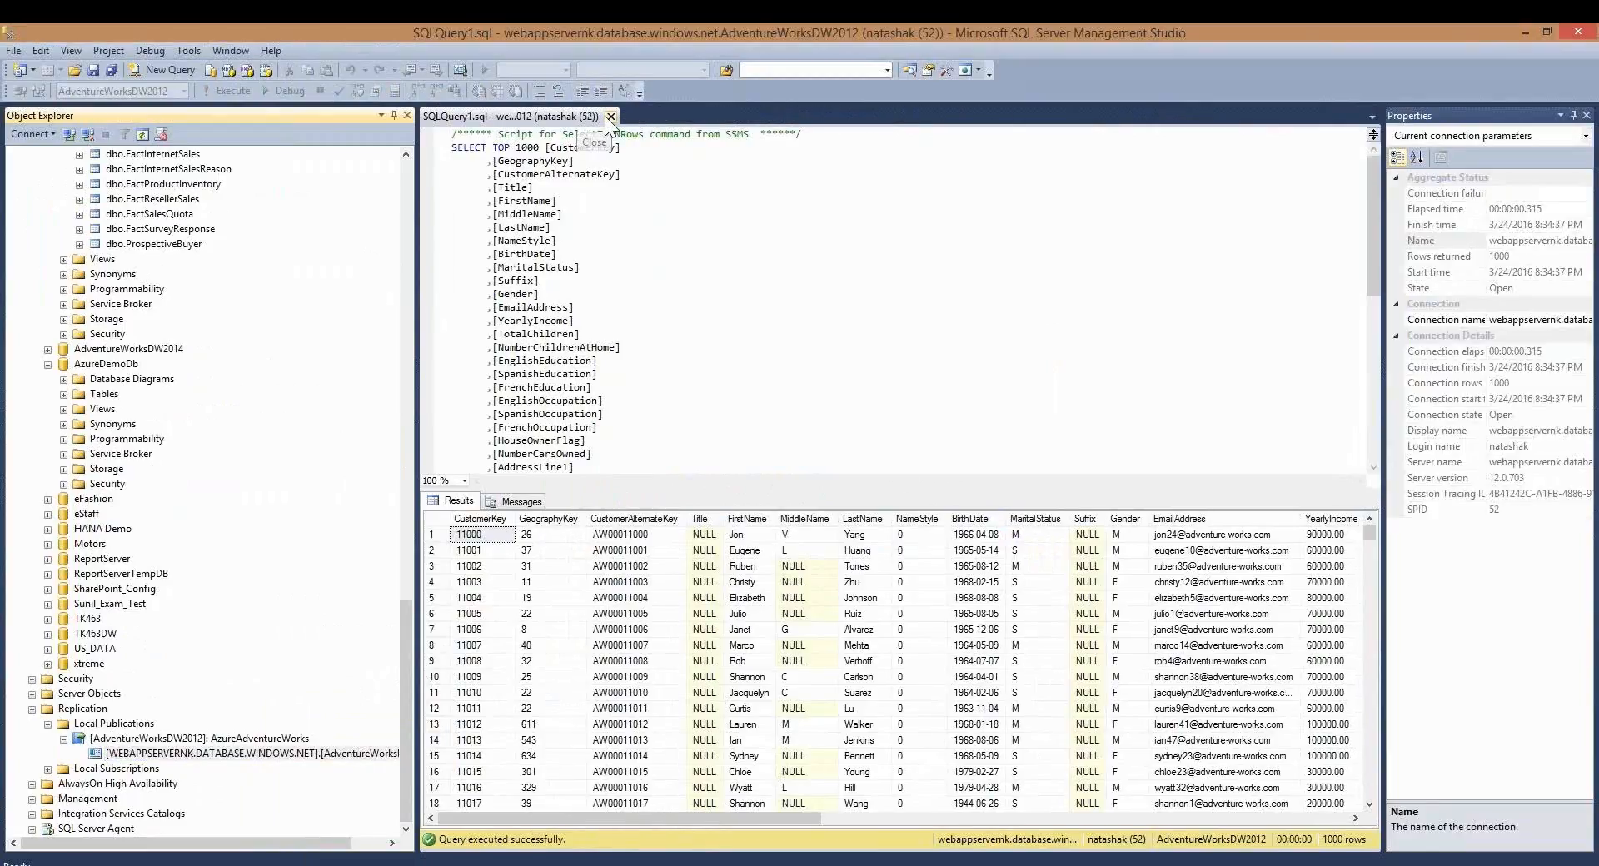
click(609, 118)
Step: Select the top 1000 rows of dbo.DimCustomer from AdventureWorksDW2012 on webappservernk again and check the first two GeographyKey values
drag(403, 618, 402, 154)
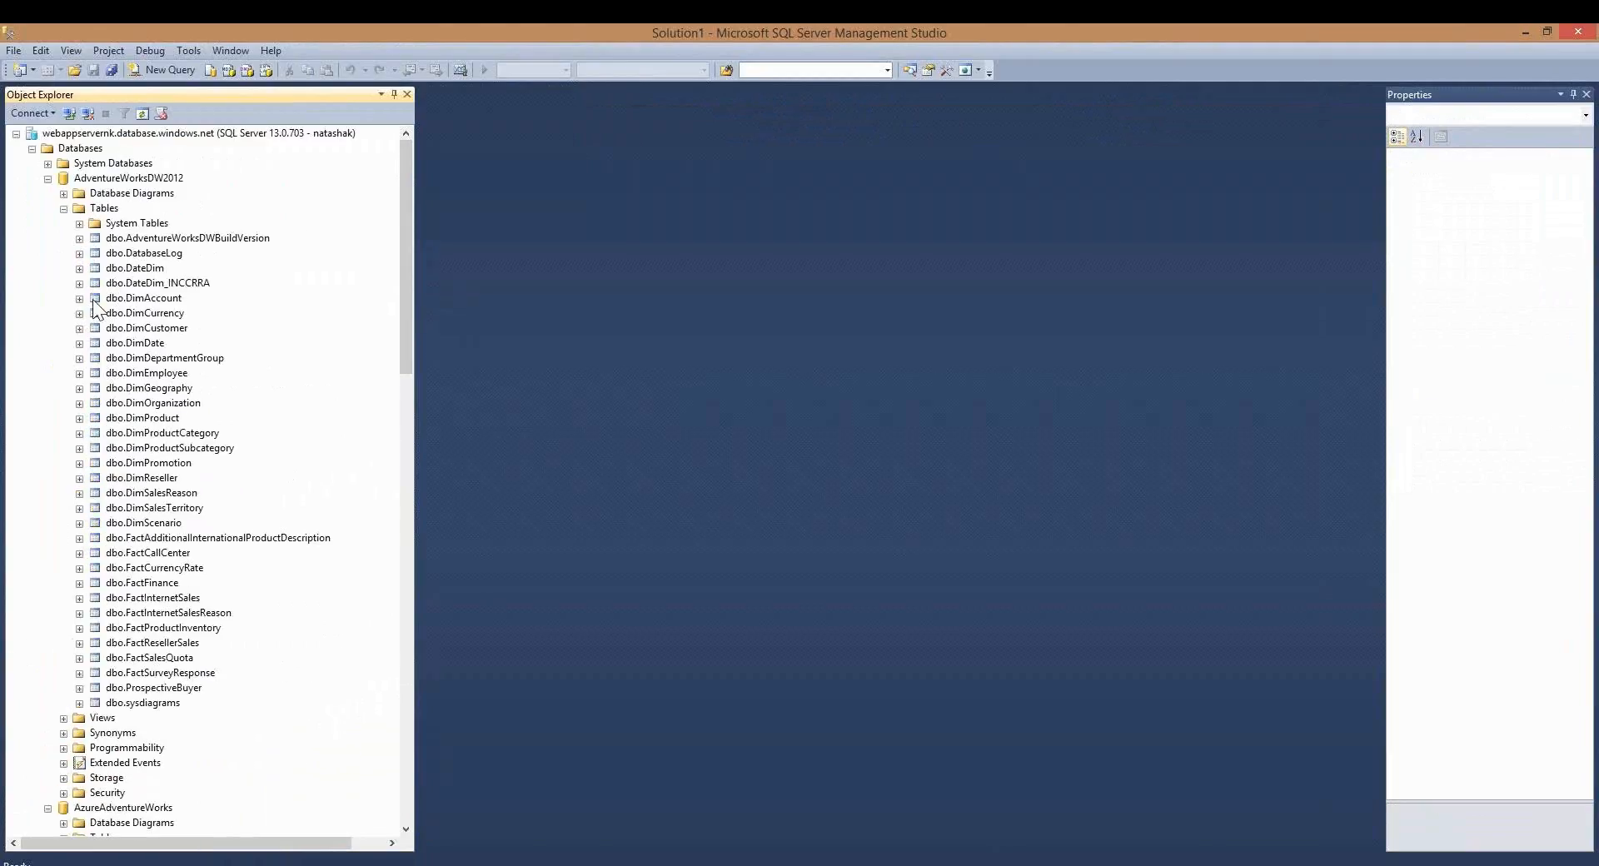
right_click(132, 329)
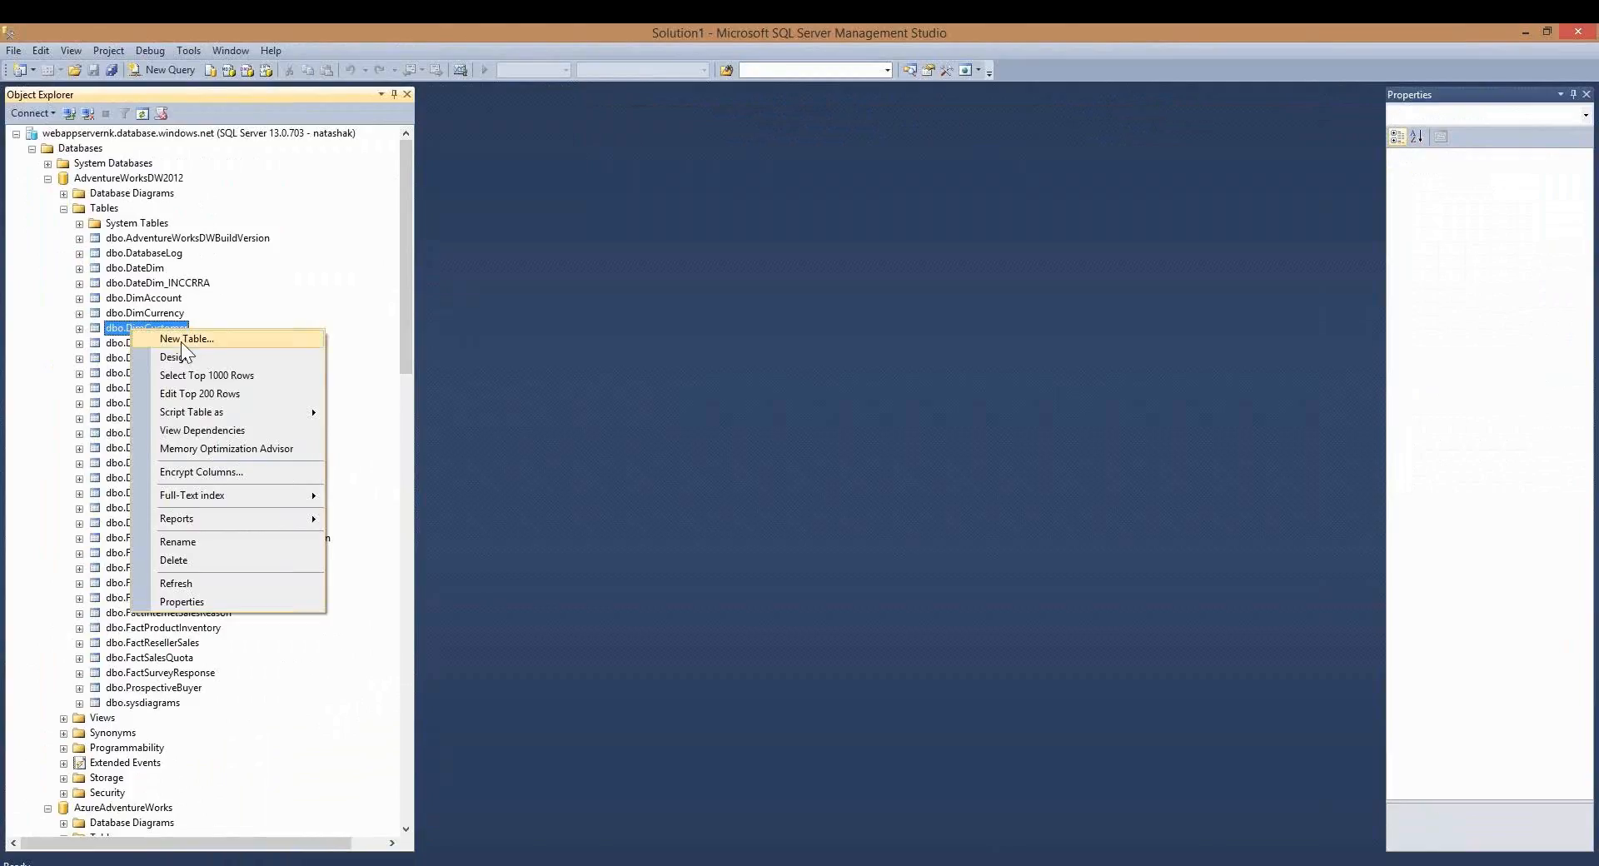
click(206, 382)
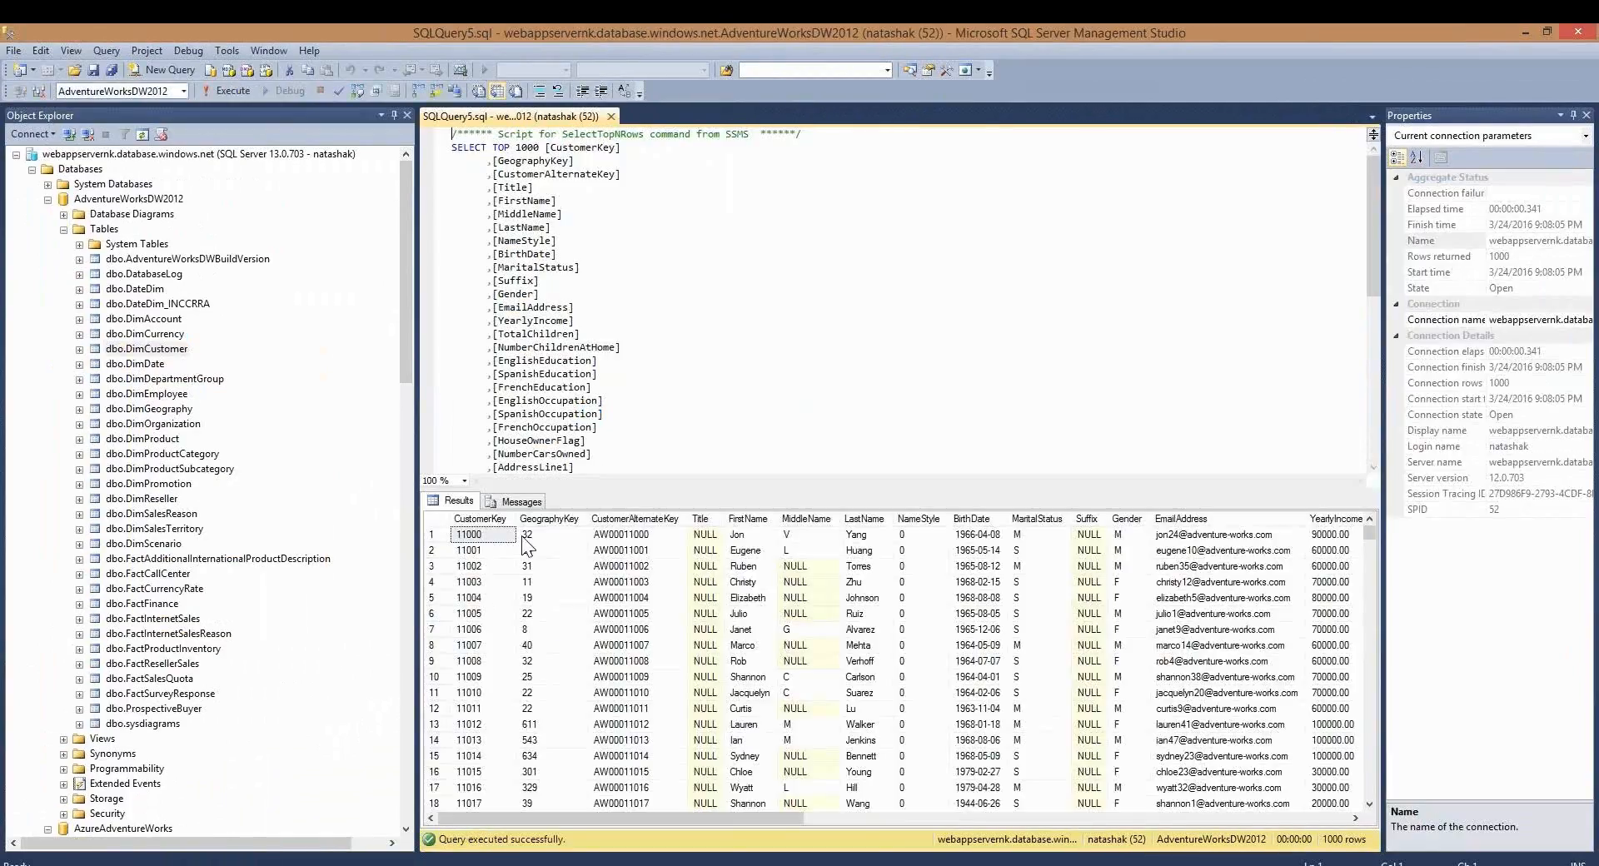
click(533, 534)
drag(534, 537, 535, 548)
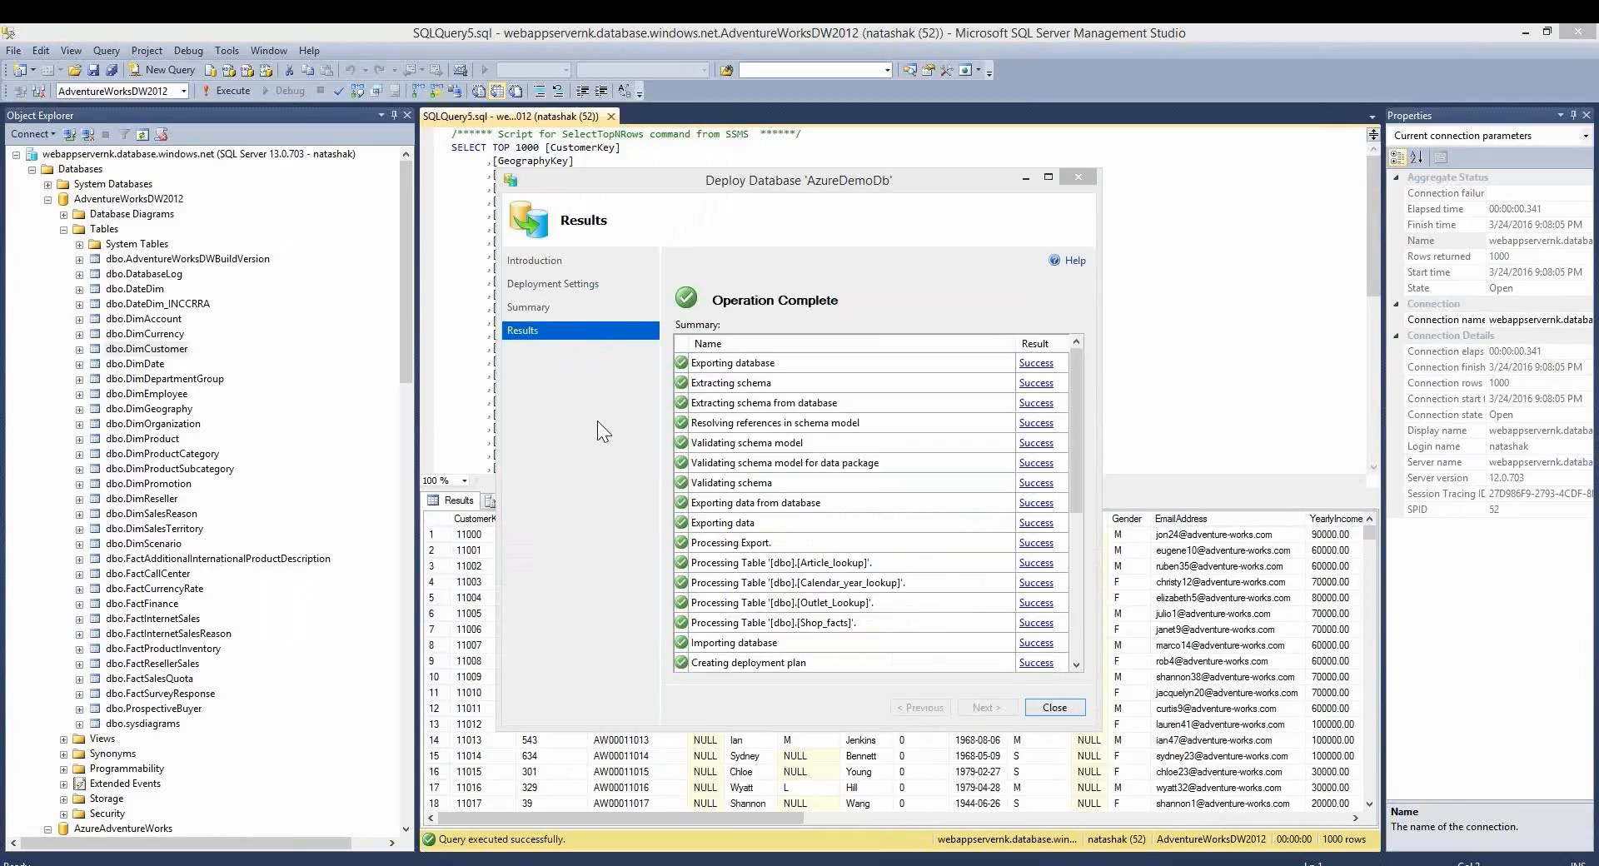
Step: Close the AzureDemoDb deployment results and locate the deployed AzureWebinarDbNK database on the webappservernk server
mouse_move(1077, 353)
mouse_down()
mouse_move(1082, 518)
mouse_move(1091, 330)
mouse_up()
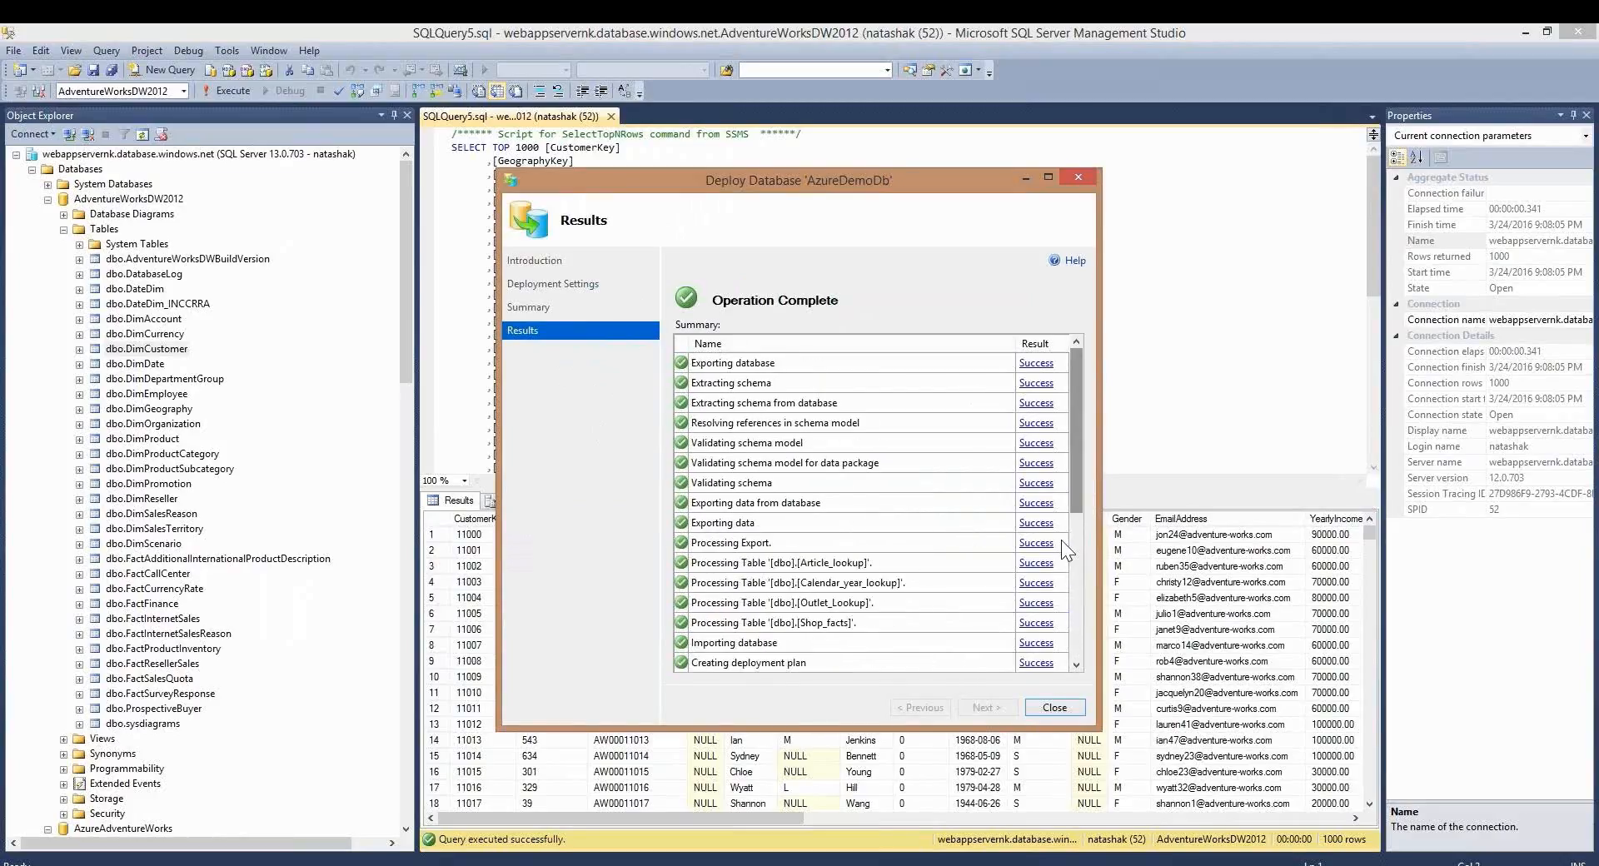
click(1046, 707)
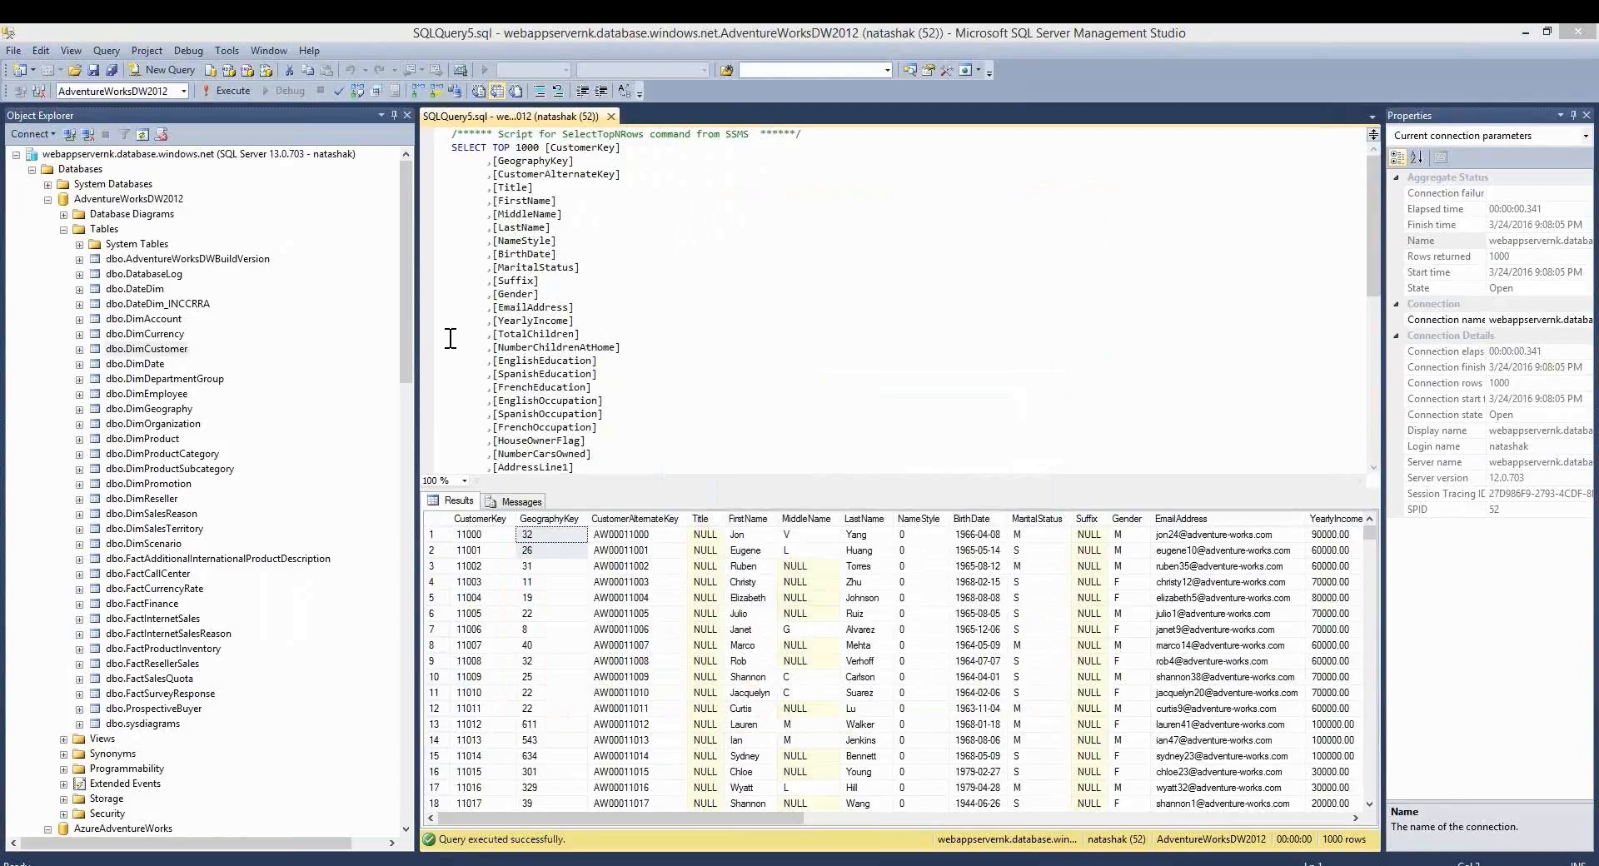
click(47, 200)
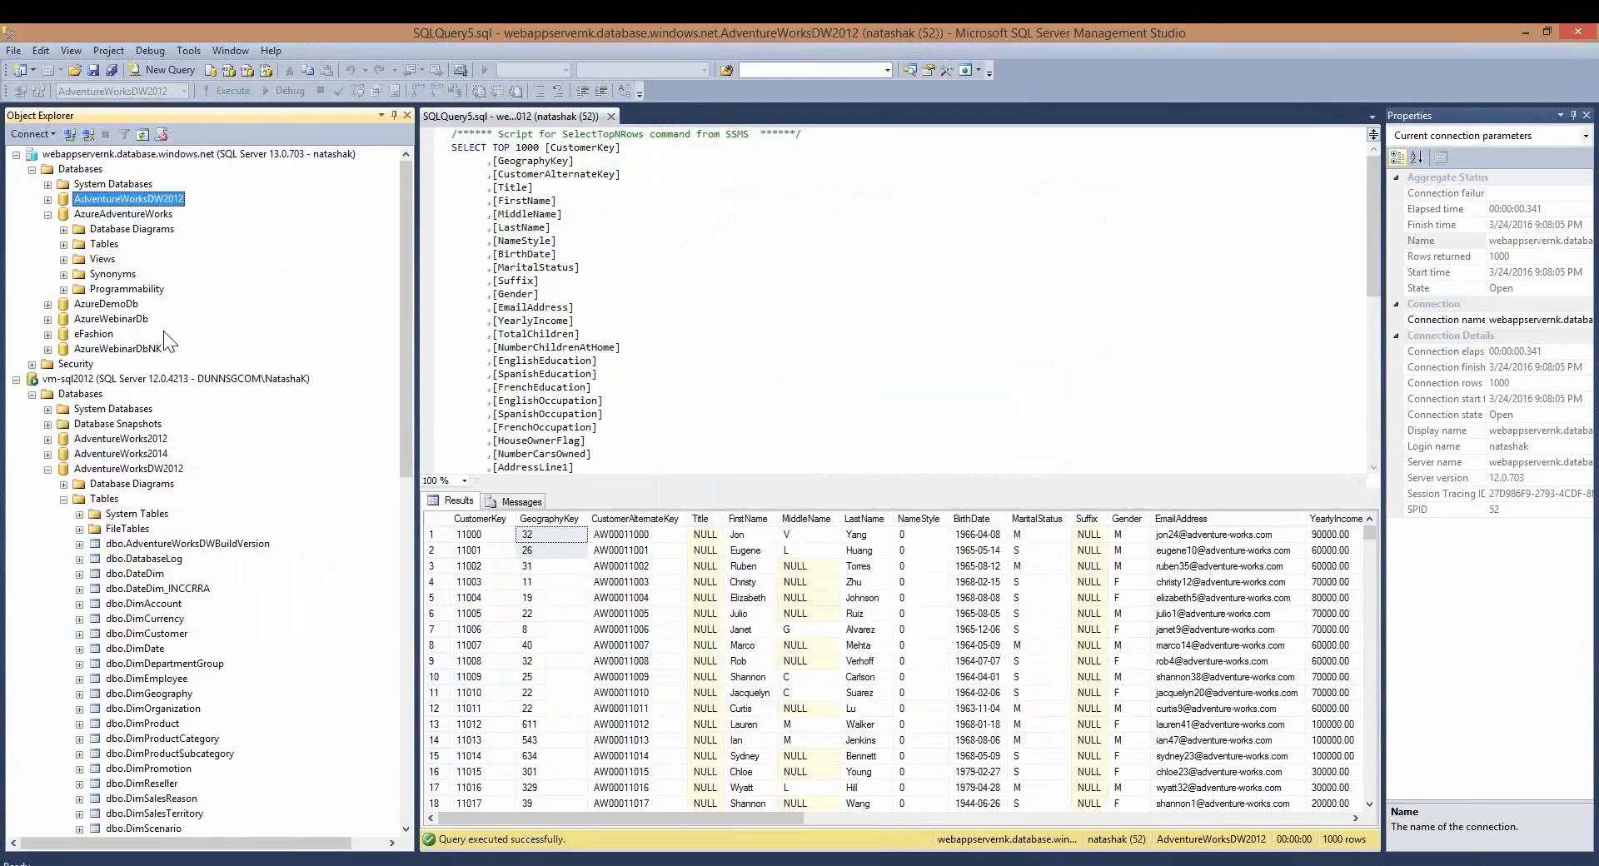
click(103, 350)
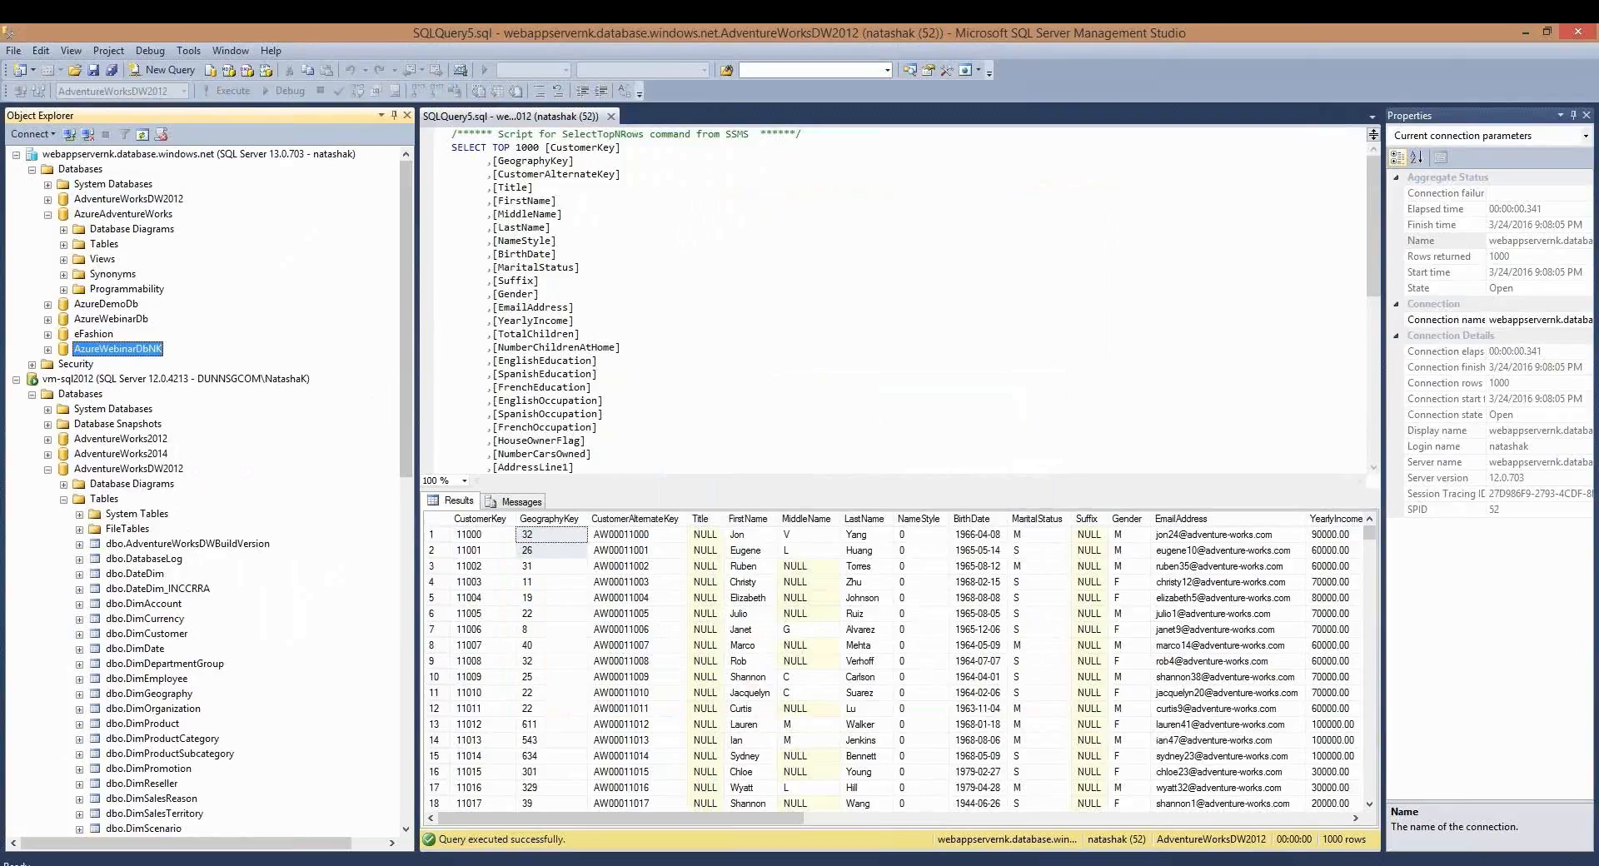
Step: Switch to the PowerPoint slide show and advance past the Part 3: Replication slide
click(1073, 865)
click(1147, 791)
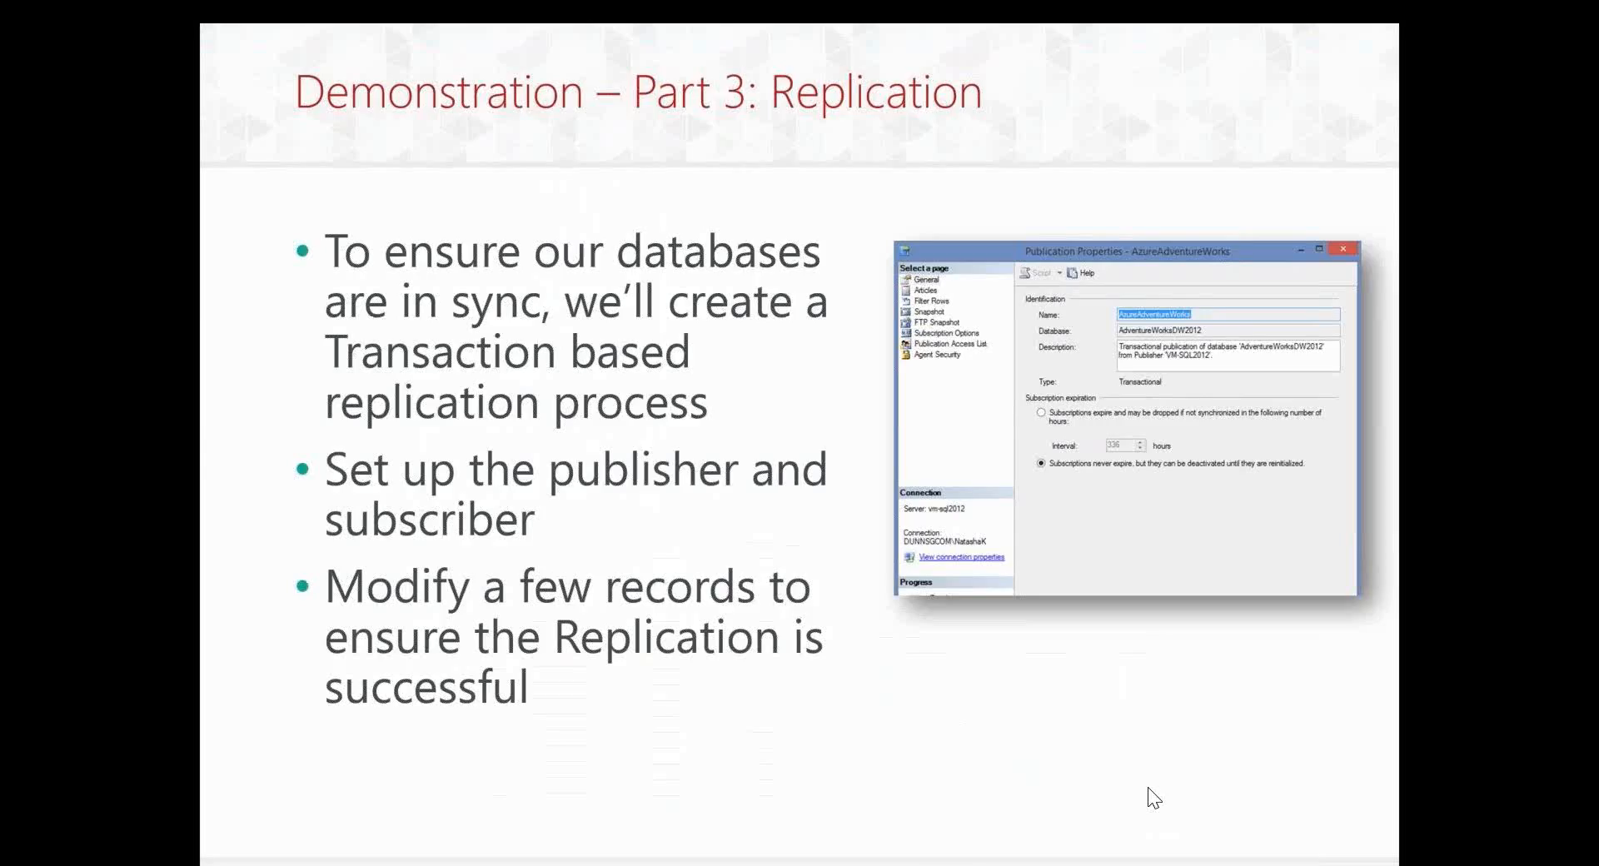
click(573, 550)
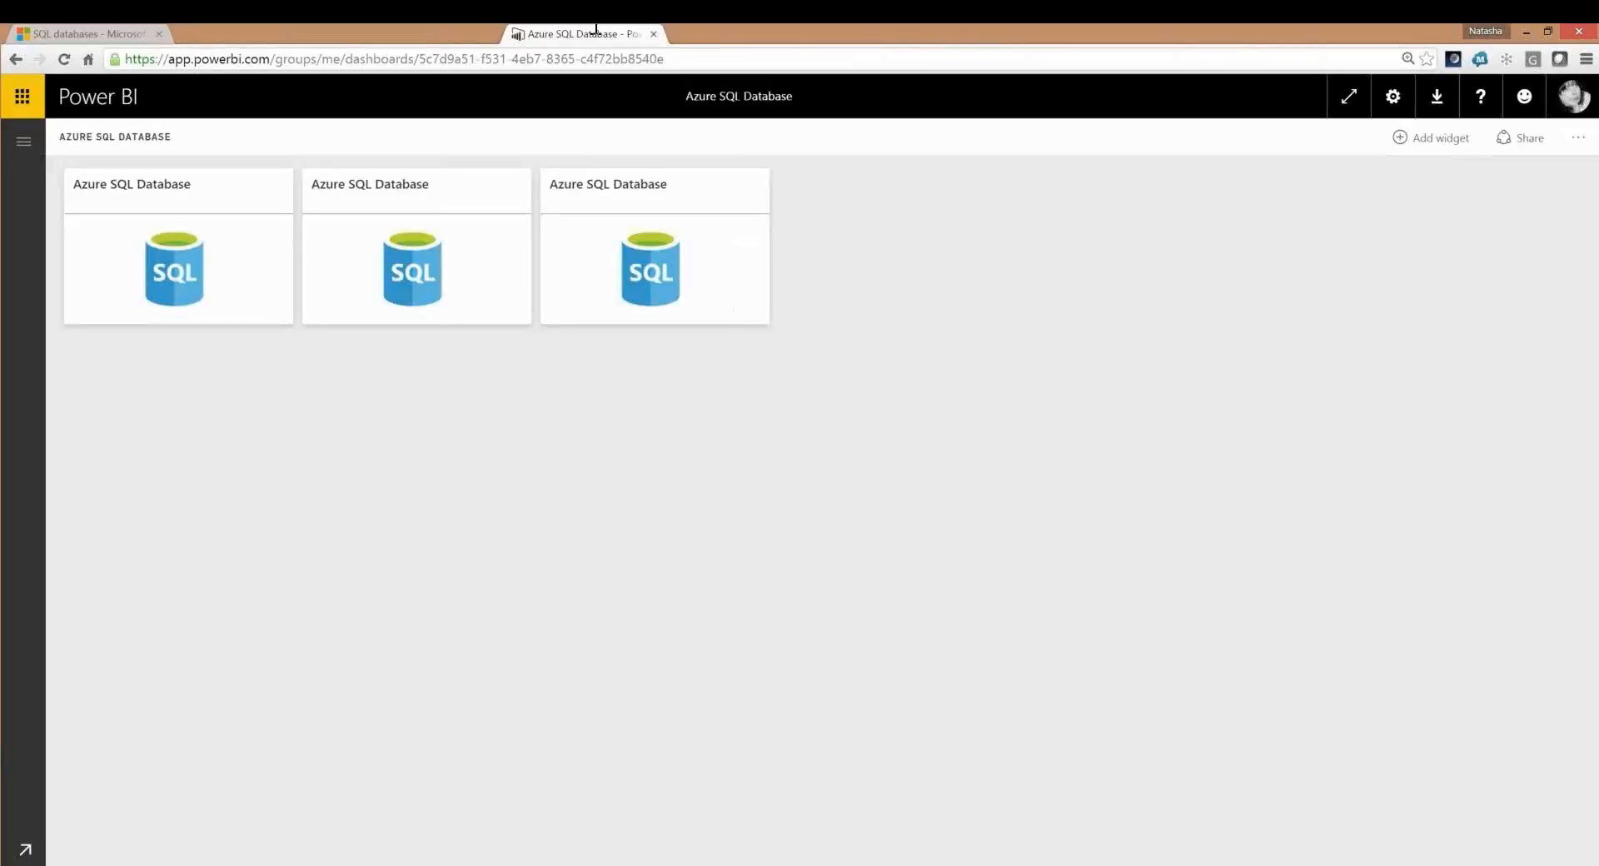
Step: In the Power BI dashboard, open the first Azure SQL Database tile and create an enlarged map of City from DimGeography
drag(595, 30, 596, 30)
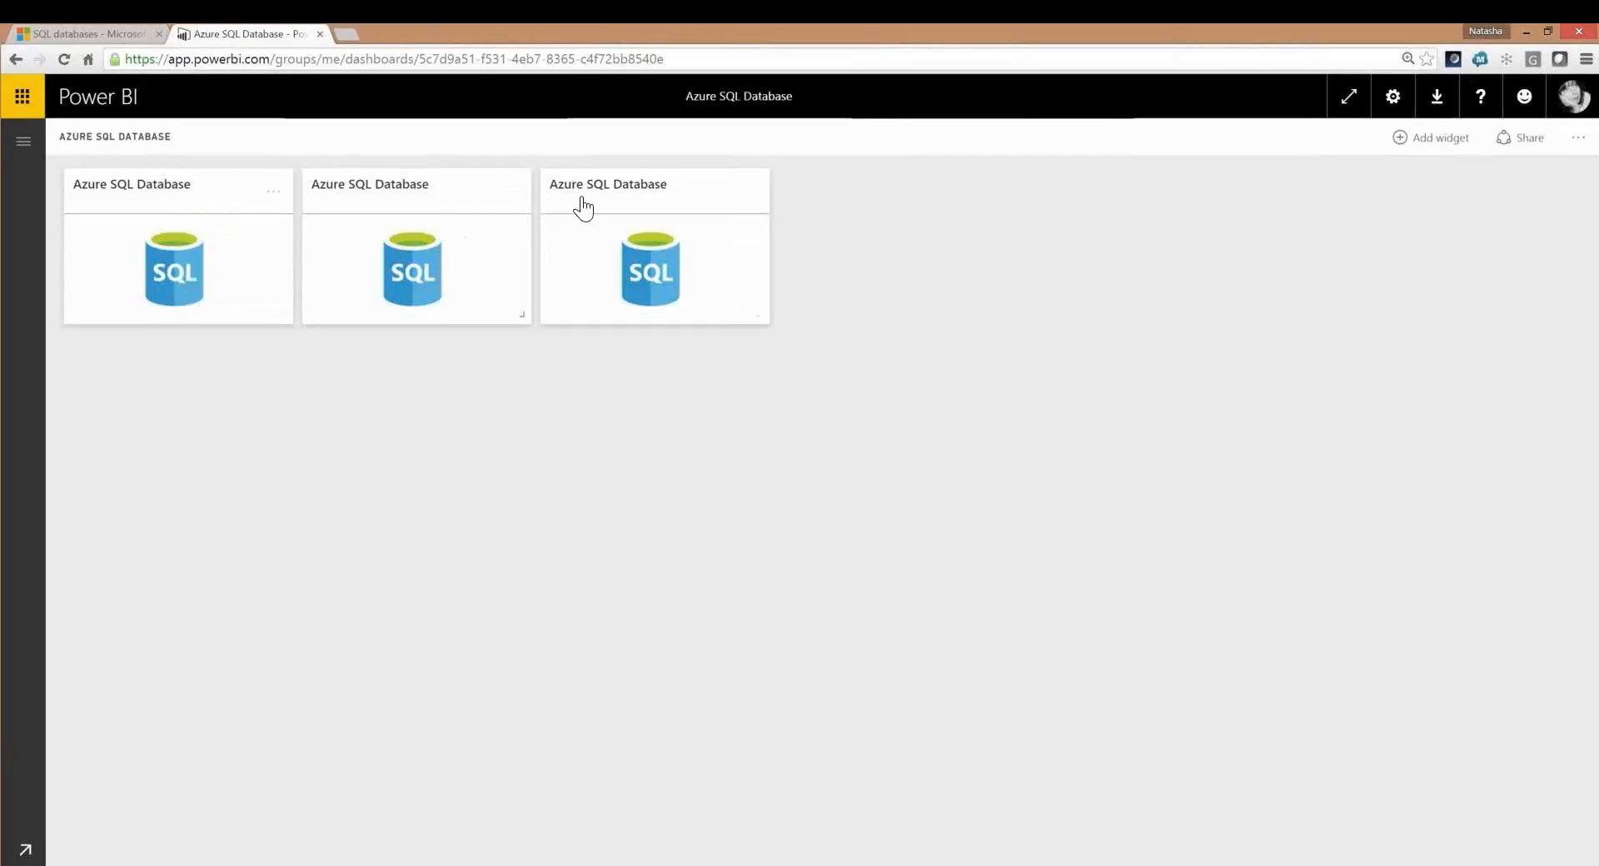
click(193, 268)
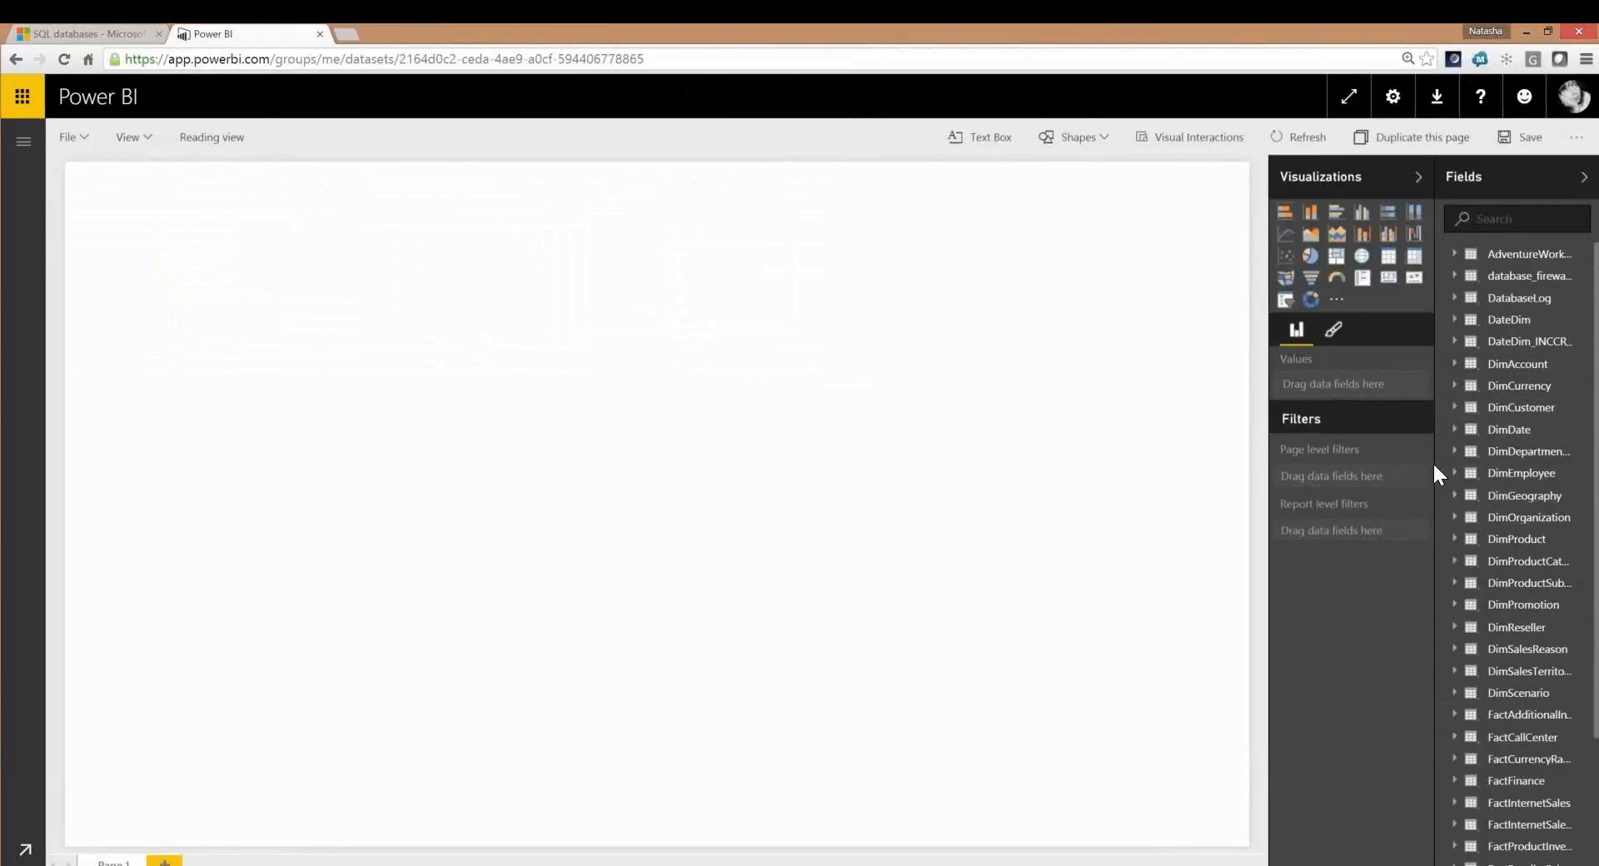
click(1463, 497)
click(1466, 519)
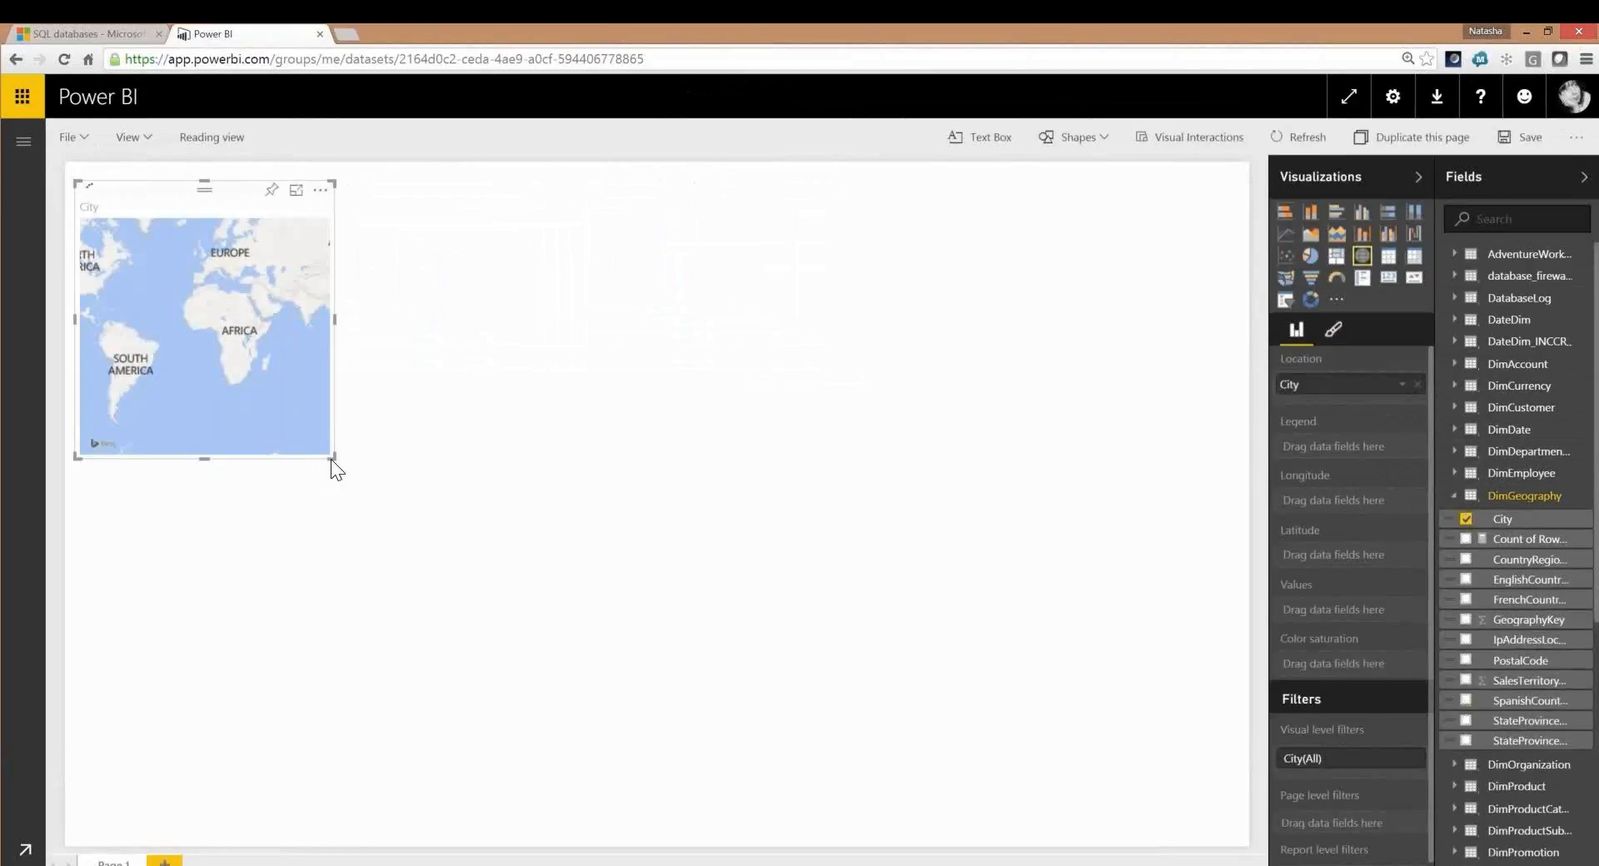
drag(331, 457, 831, 635)
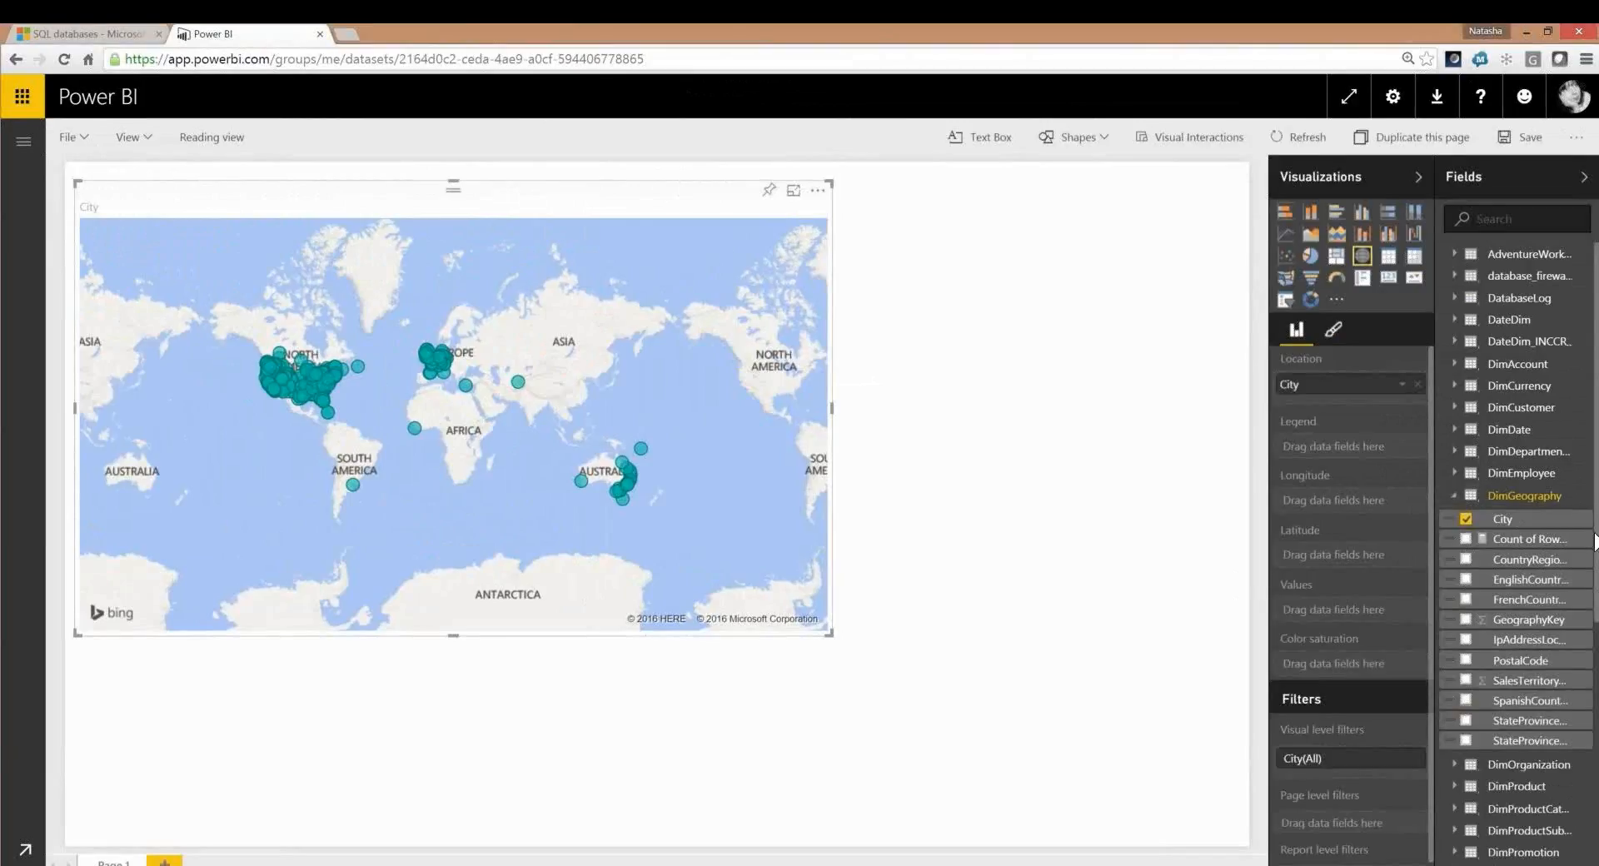
Step: Add OrderQuantity from FactInternetSales as the city map's values and inspect the bubbles across the United States
drag(1595, 556, 1583, 816)
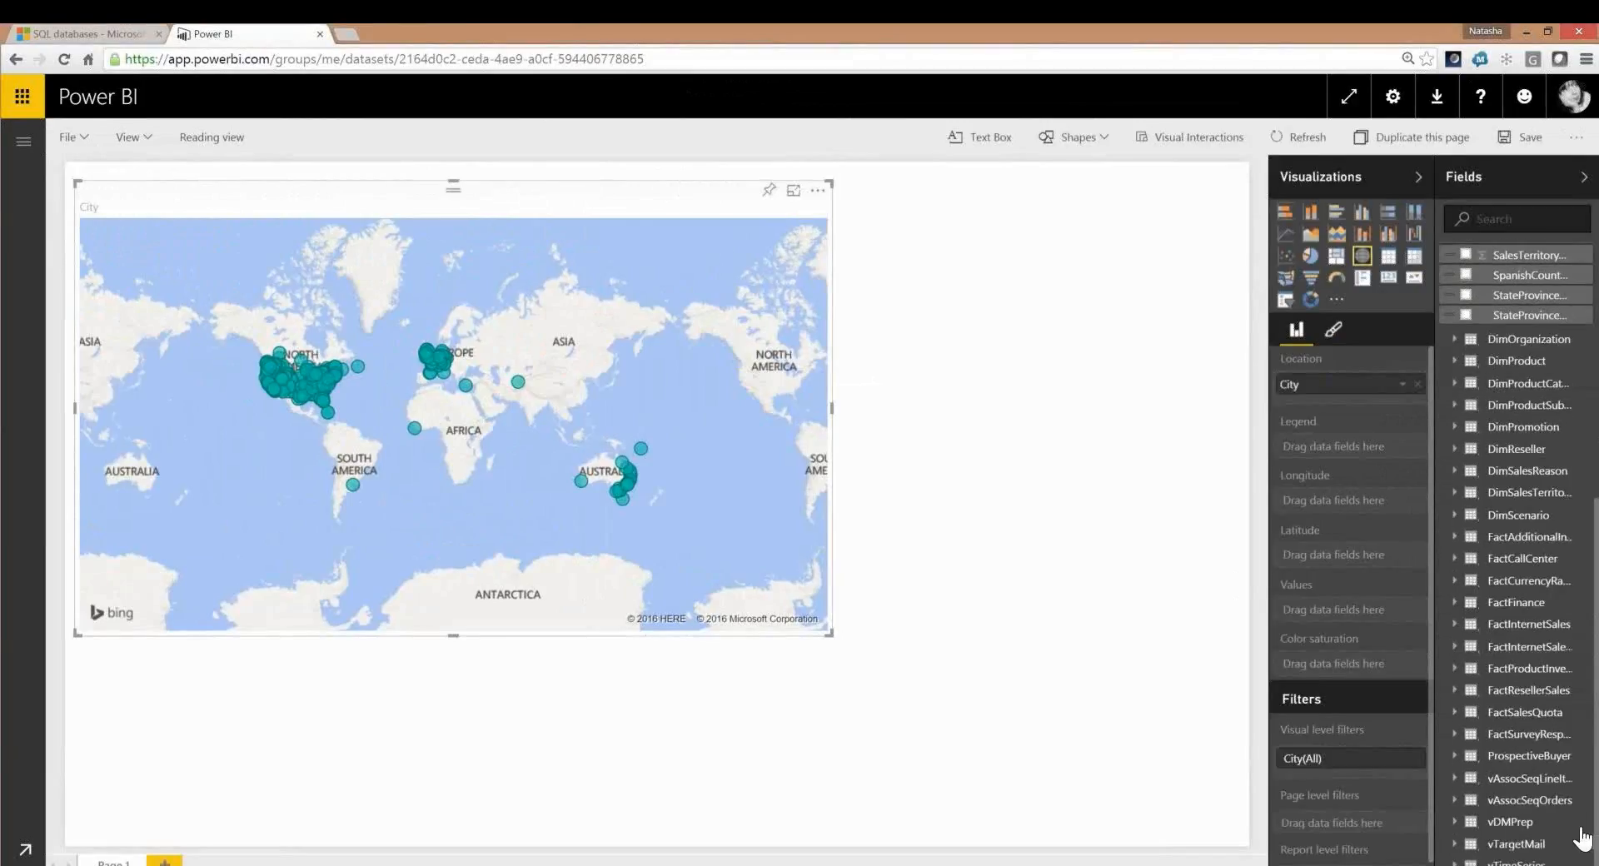
click(1455, 649)
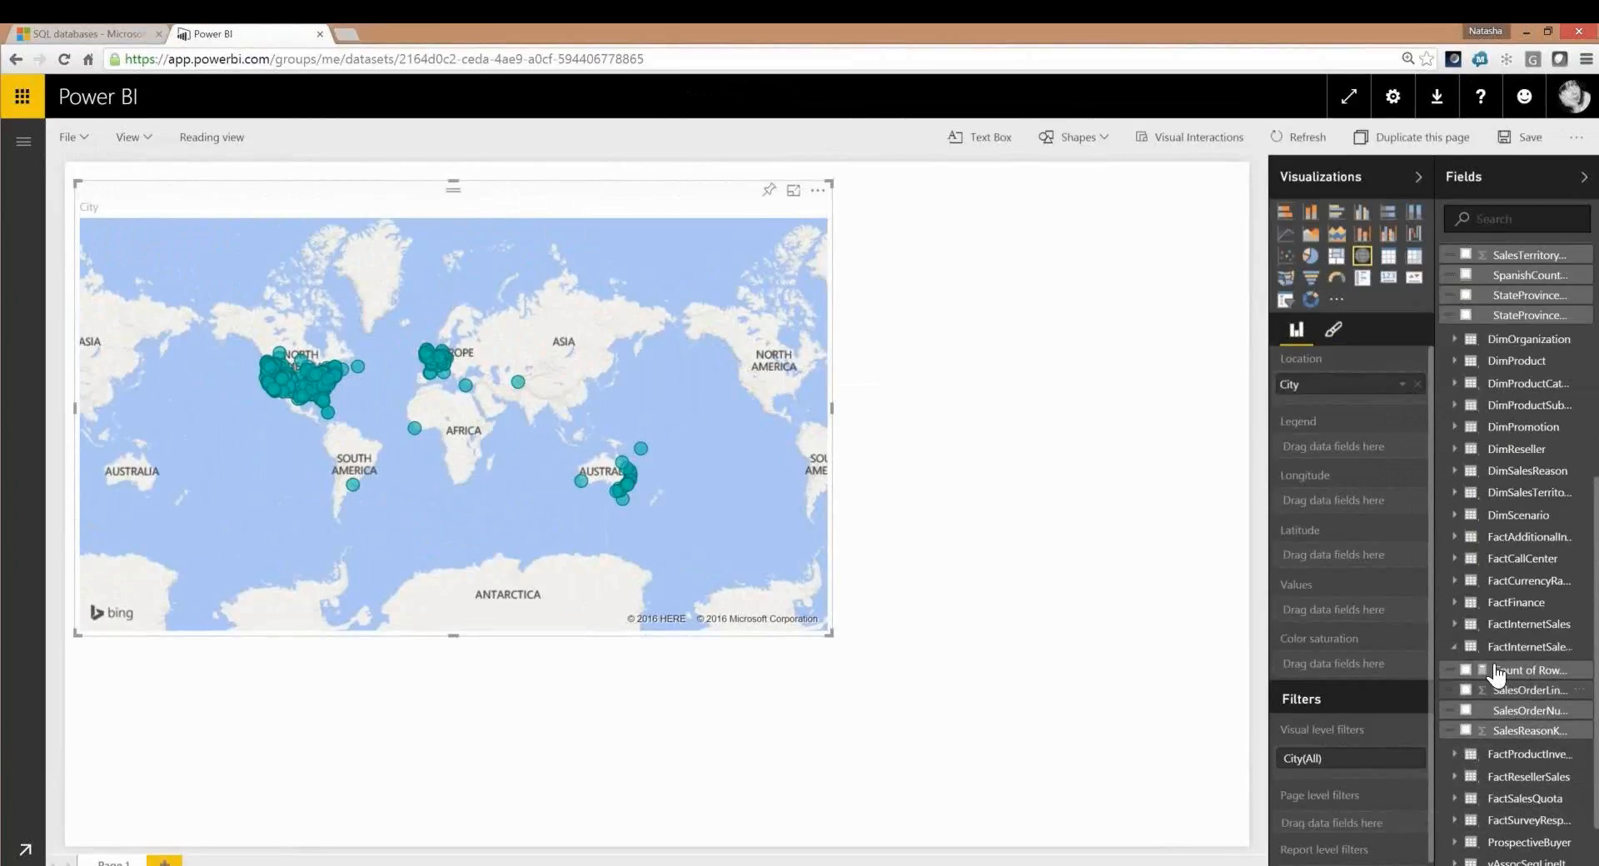
click(1453, 626)
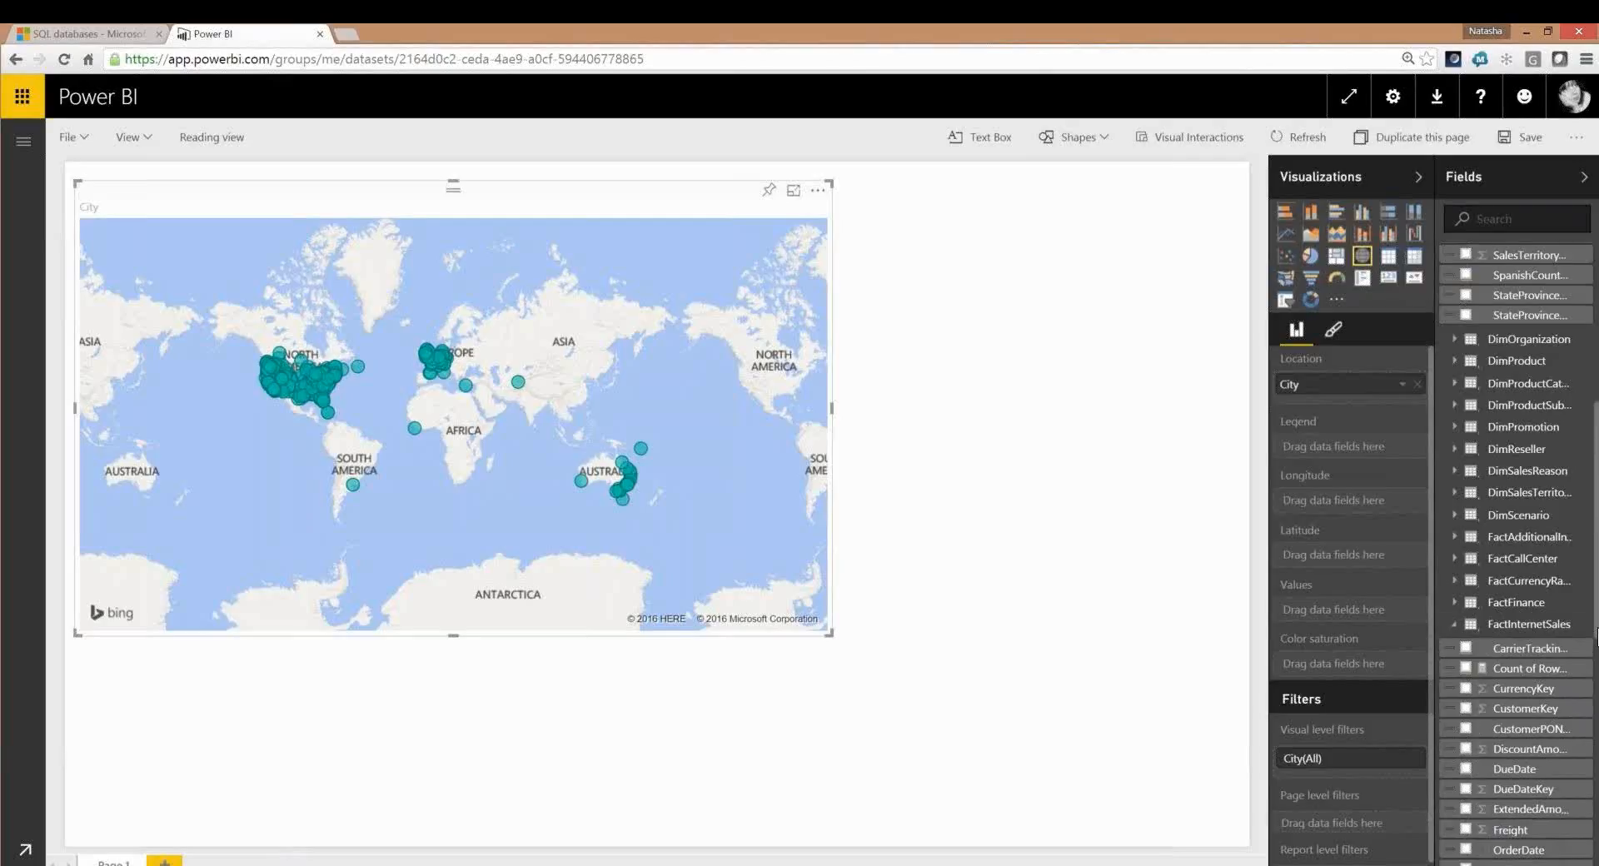
scroll(1596, 633, down, 3)
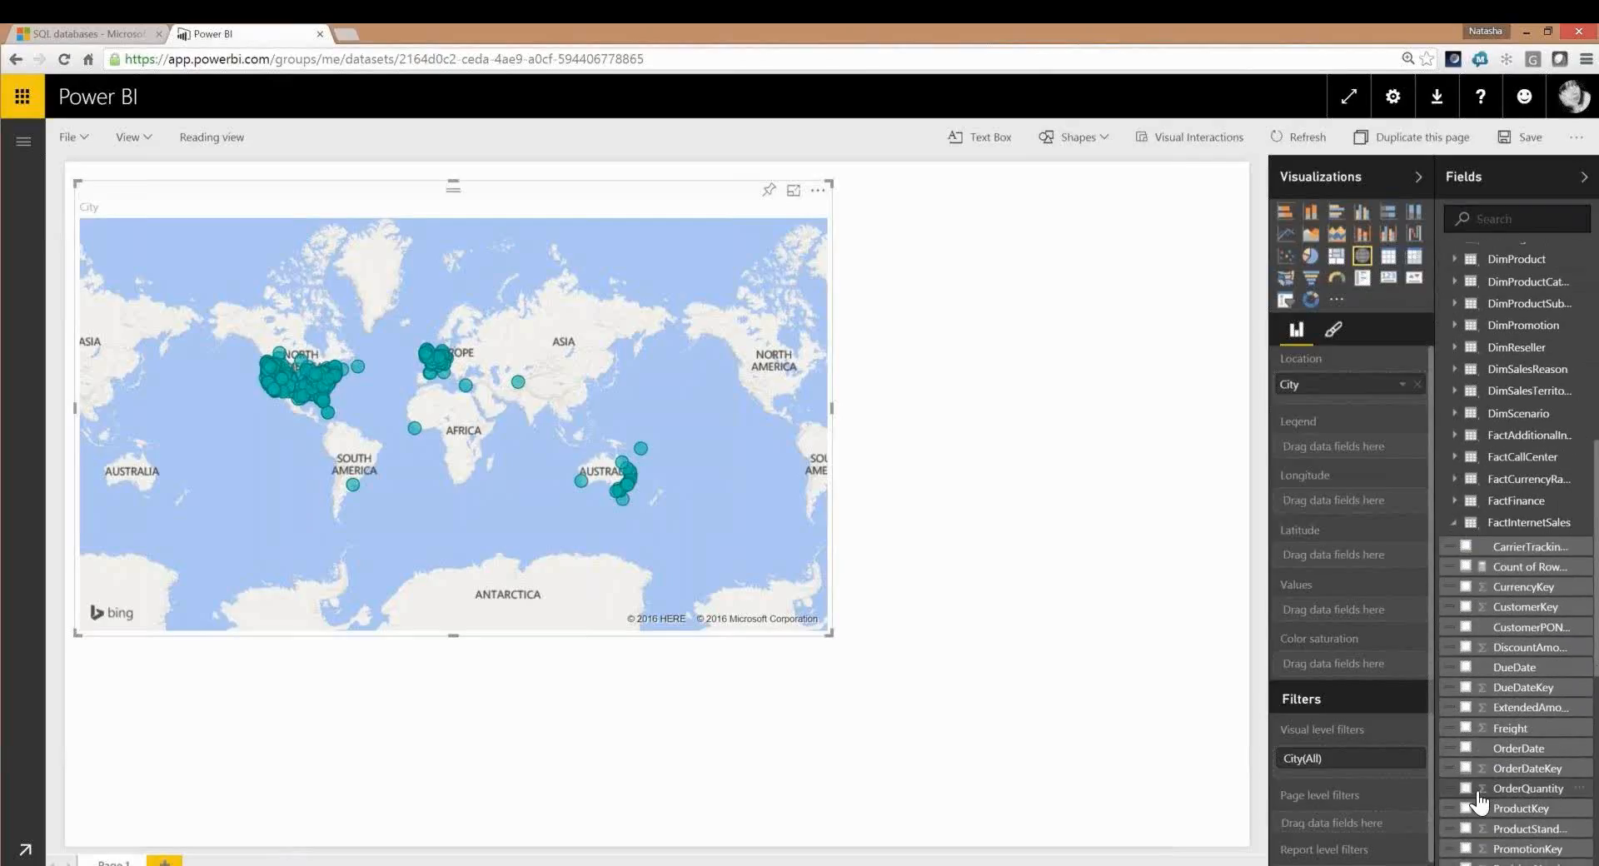
click(1466, 788)
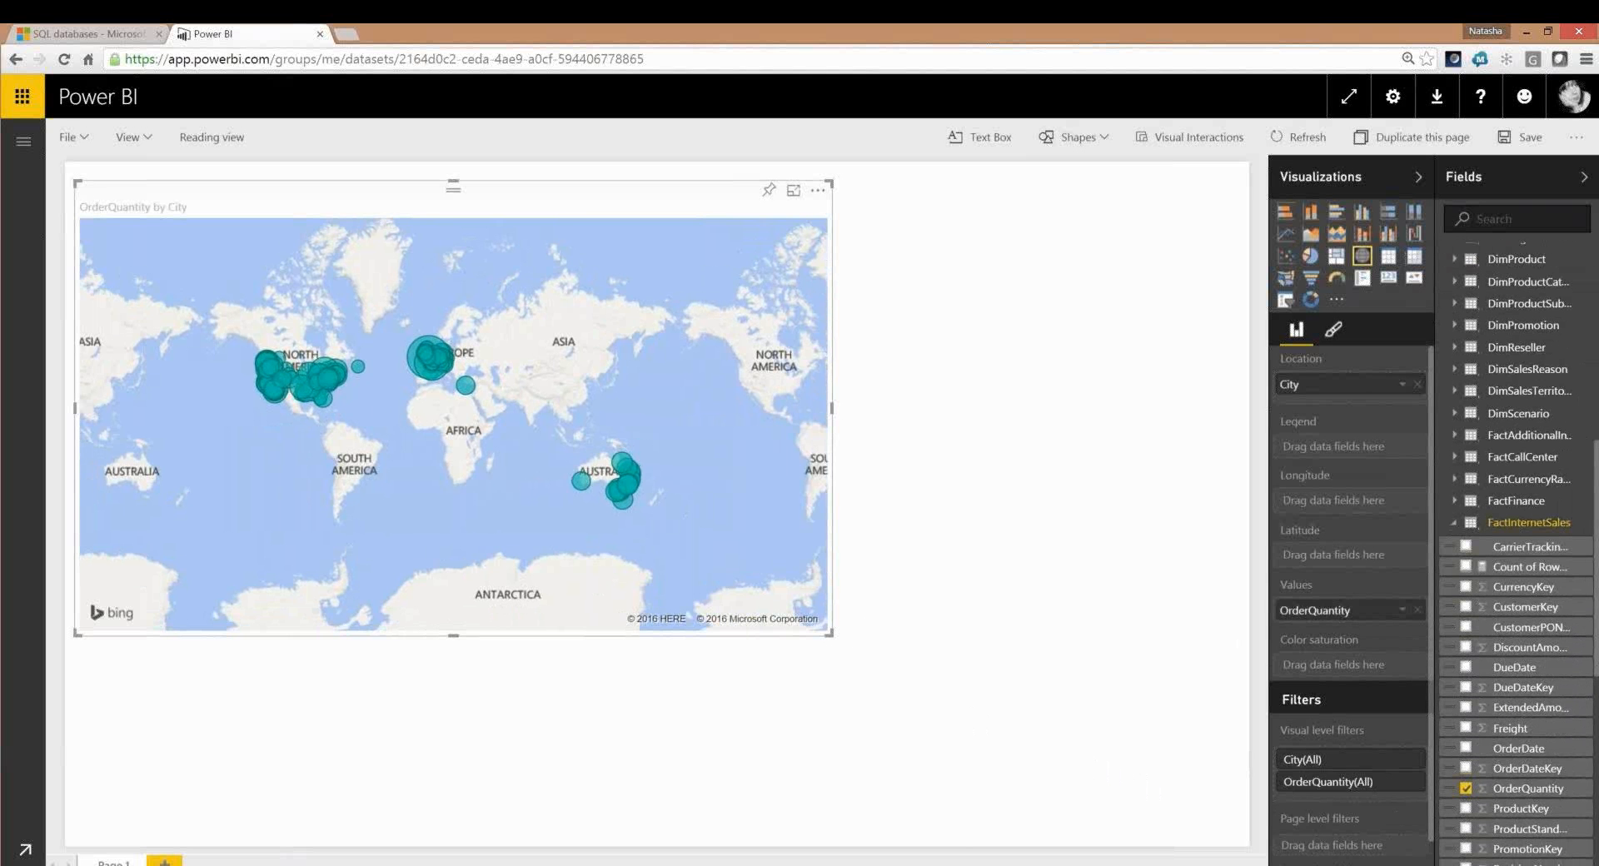
scroll(288, 360, up, 4)
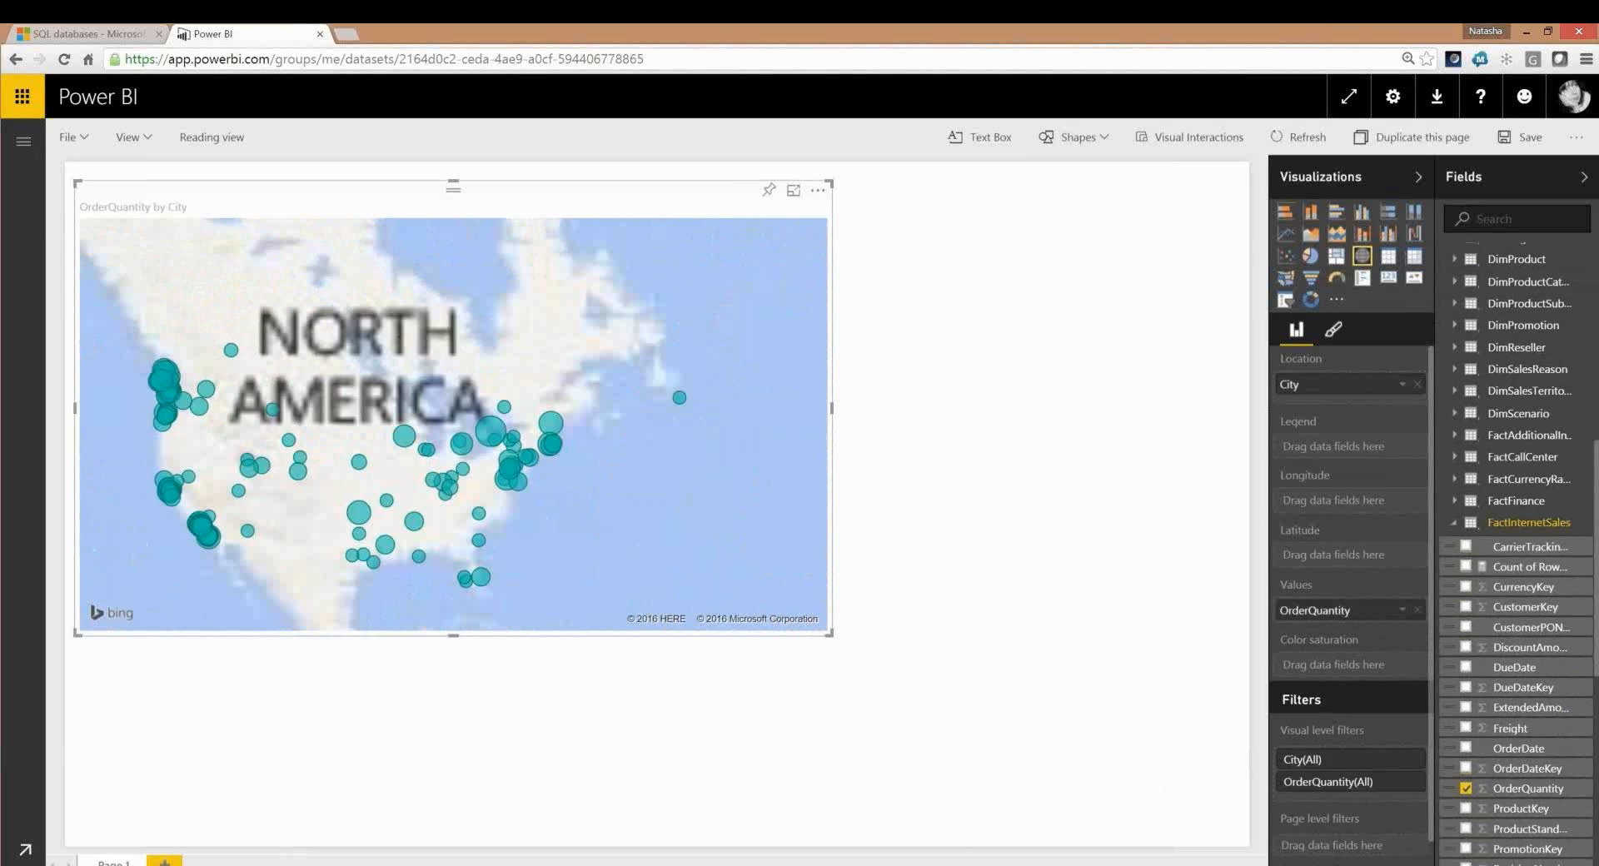
scroll(300, 360, down, 2)
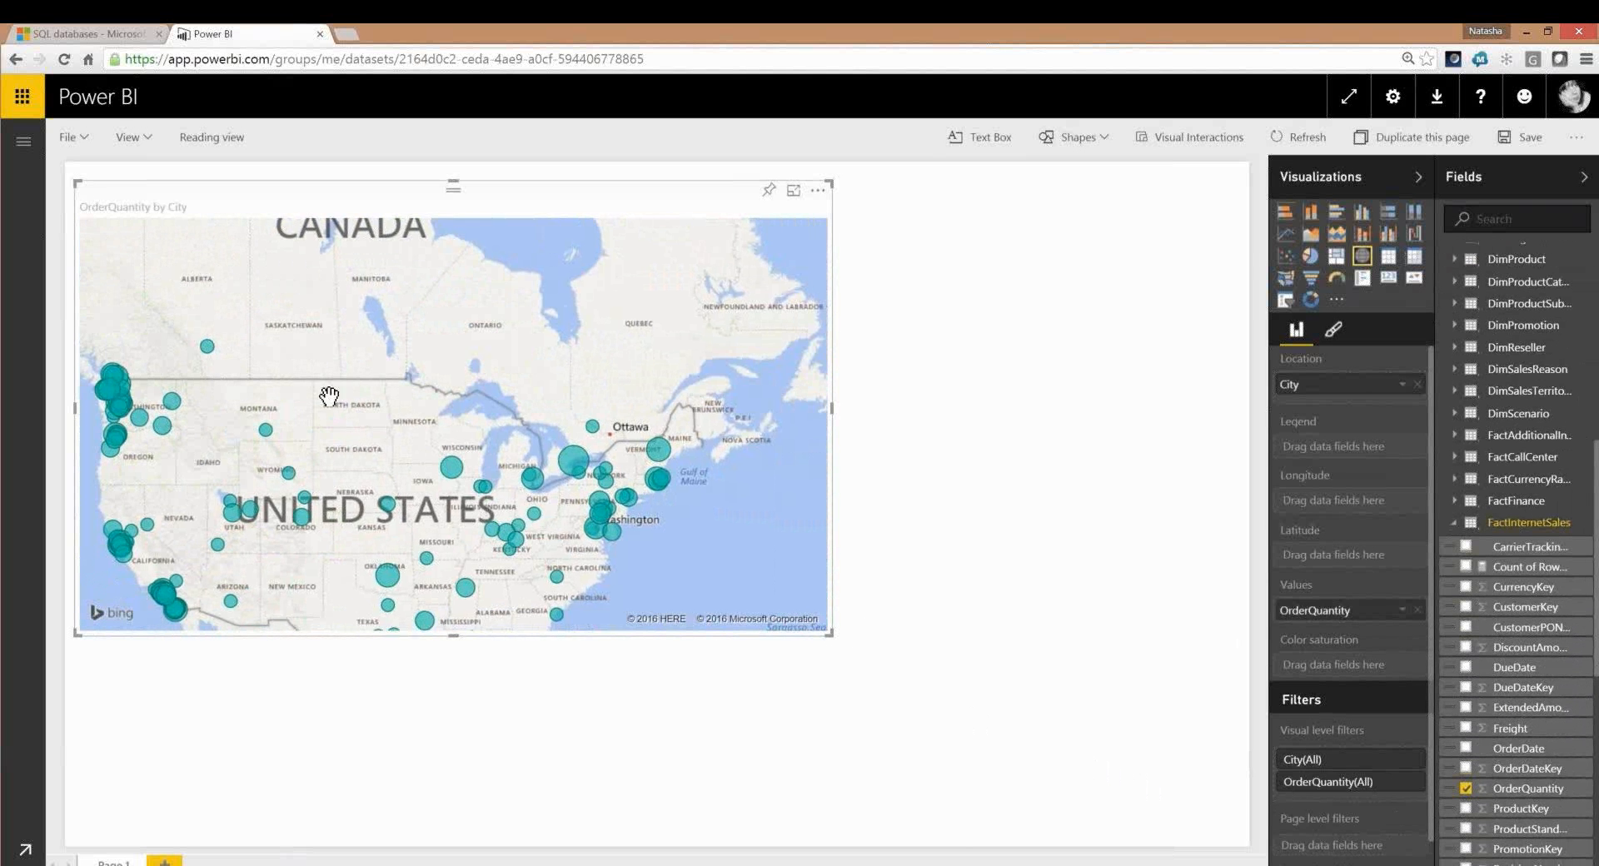
drag(448, 445, 458, 395)
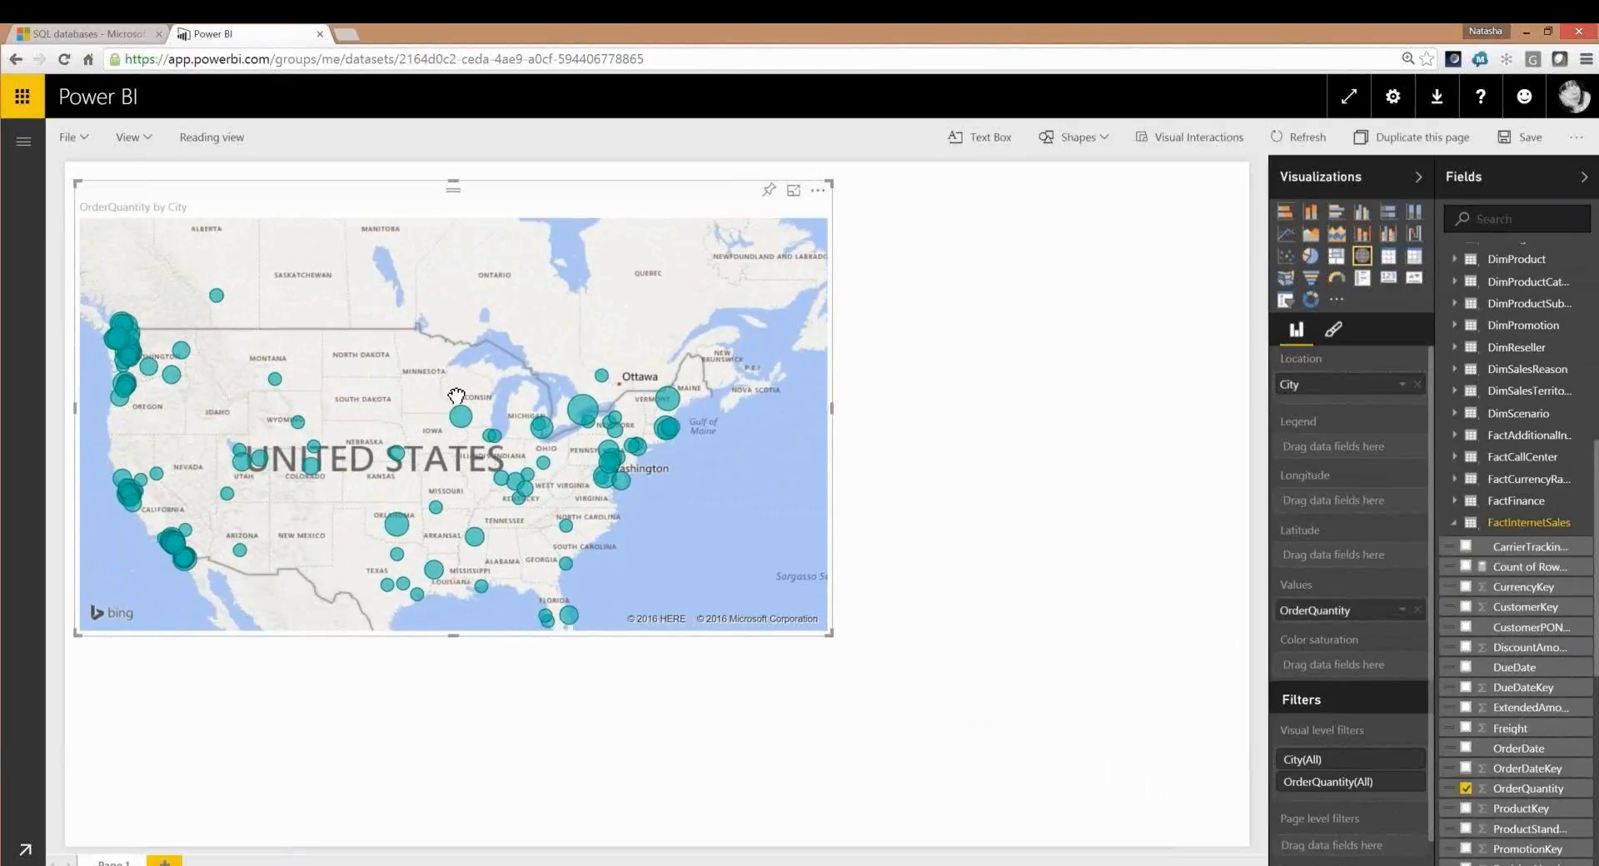
Step: Try the OrderQuantity by City visual as a pie chart and a filled map, and return it to the bubble map
click(1310, 258)
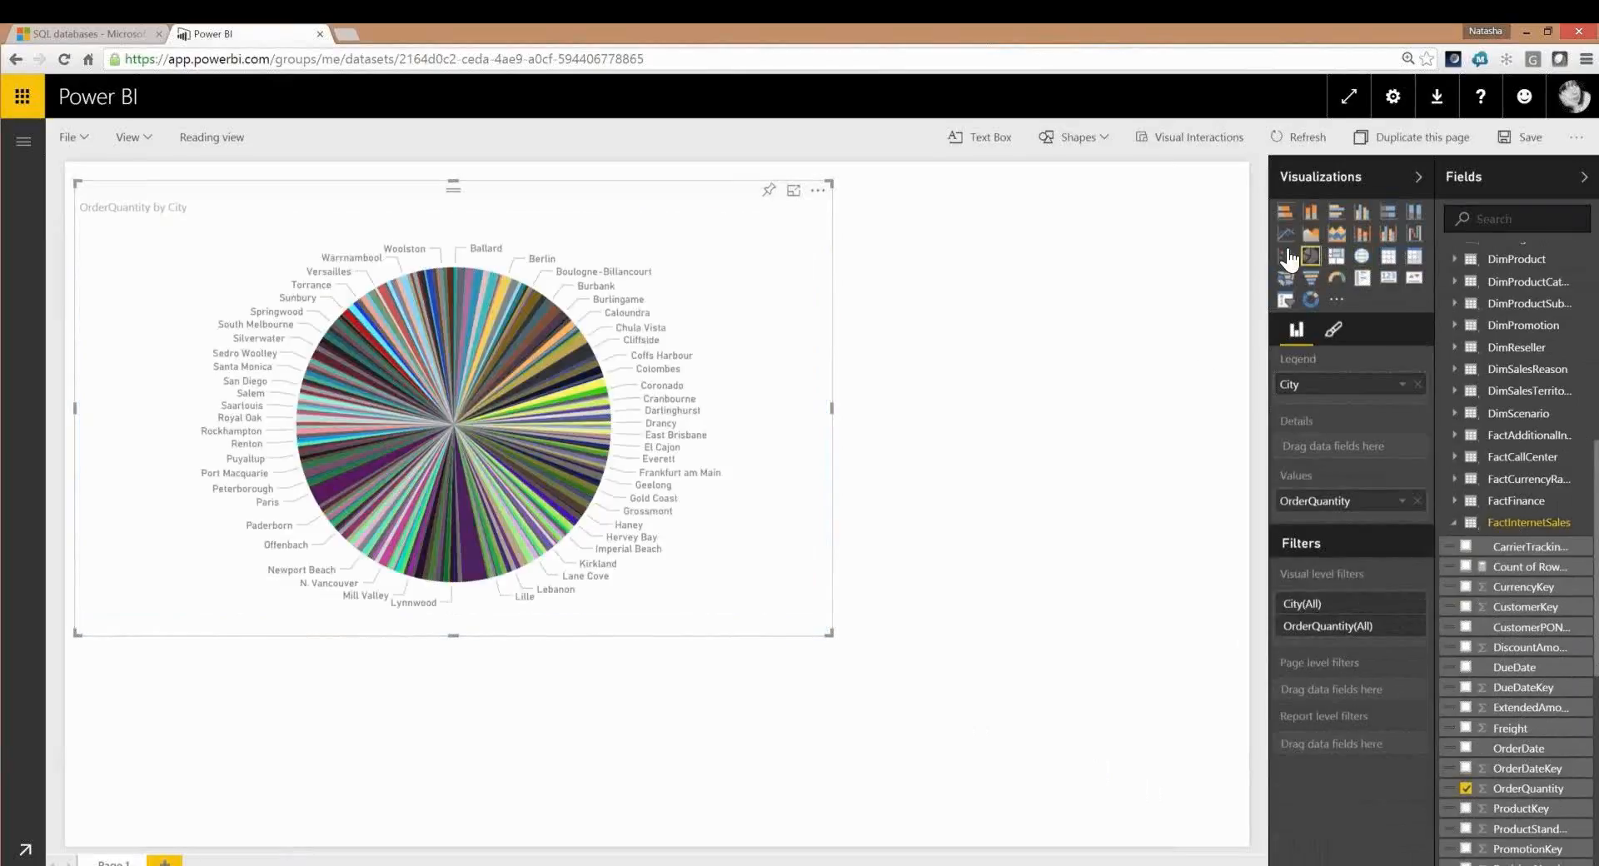
click(1286, 283)
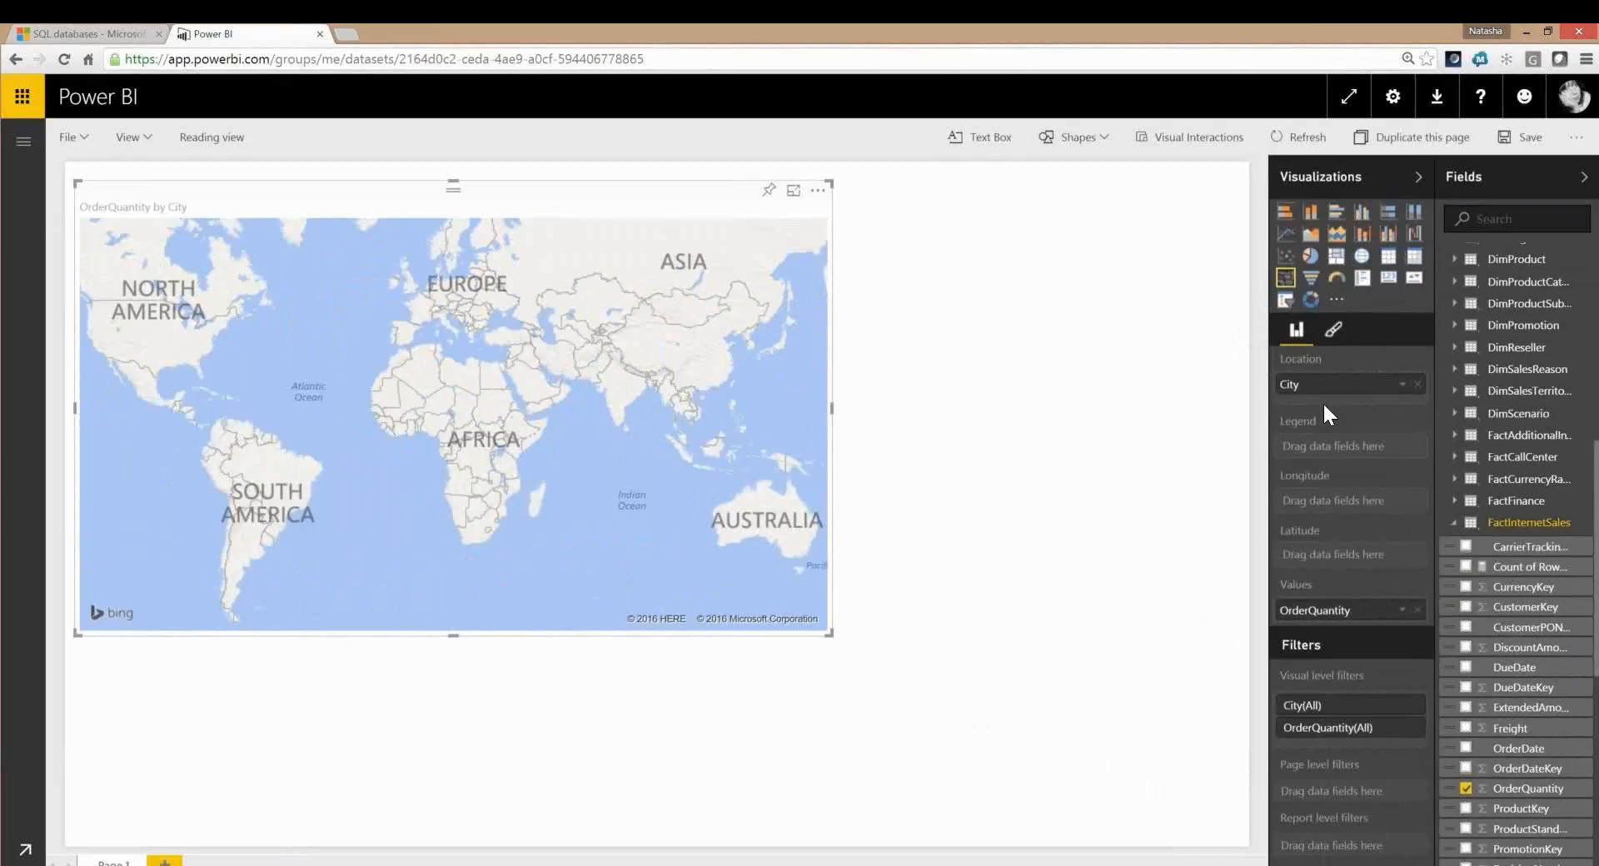
click(1362, 256)
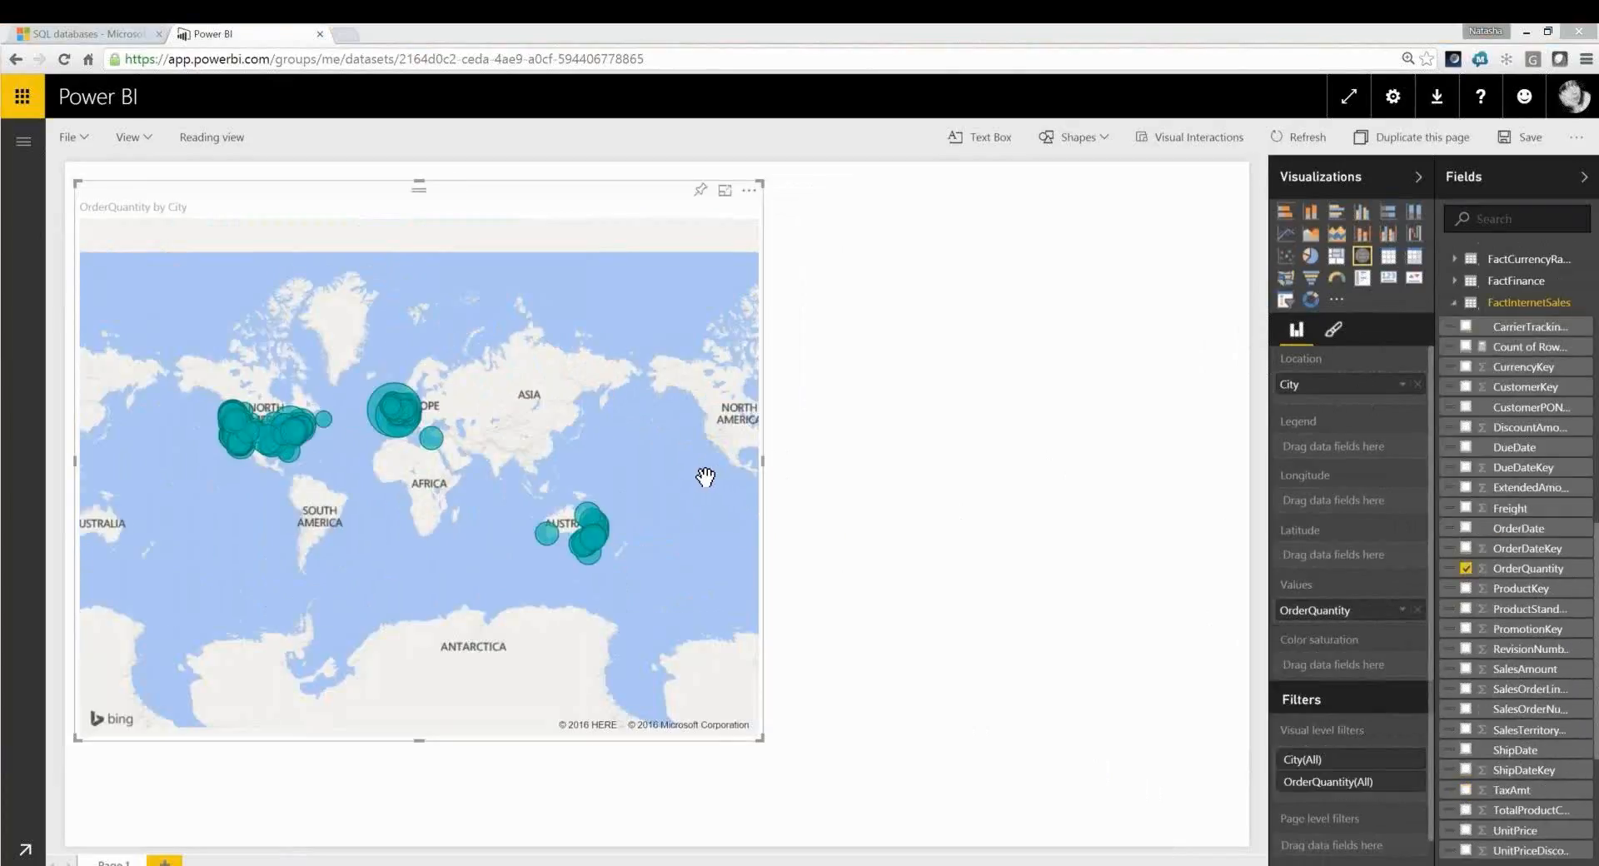
Step: Add an empty pie chart beside the OrderQuantity by City map
click(806, 439)
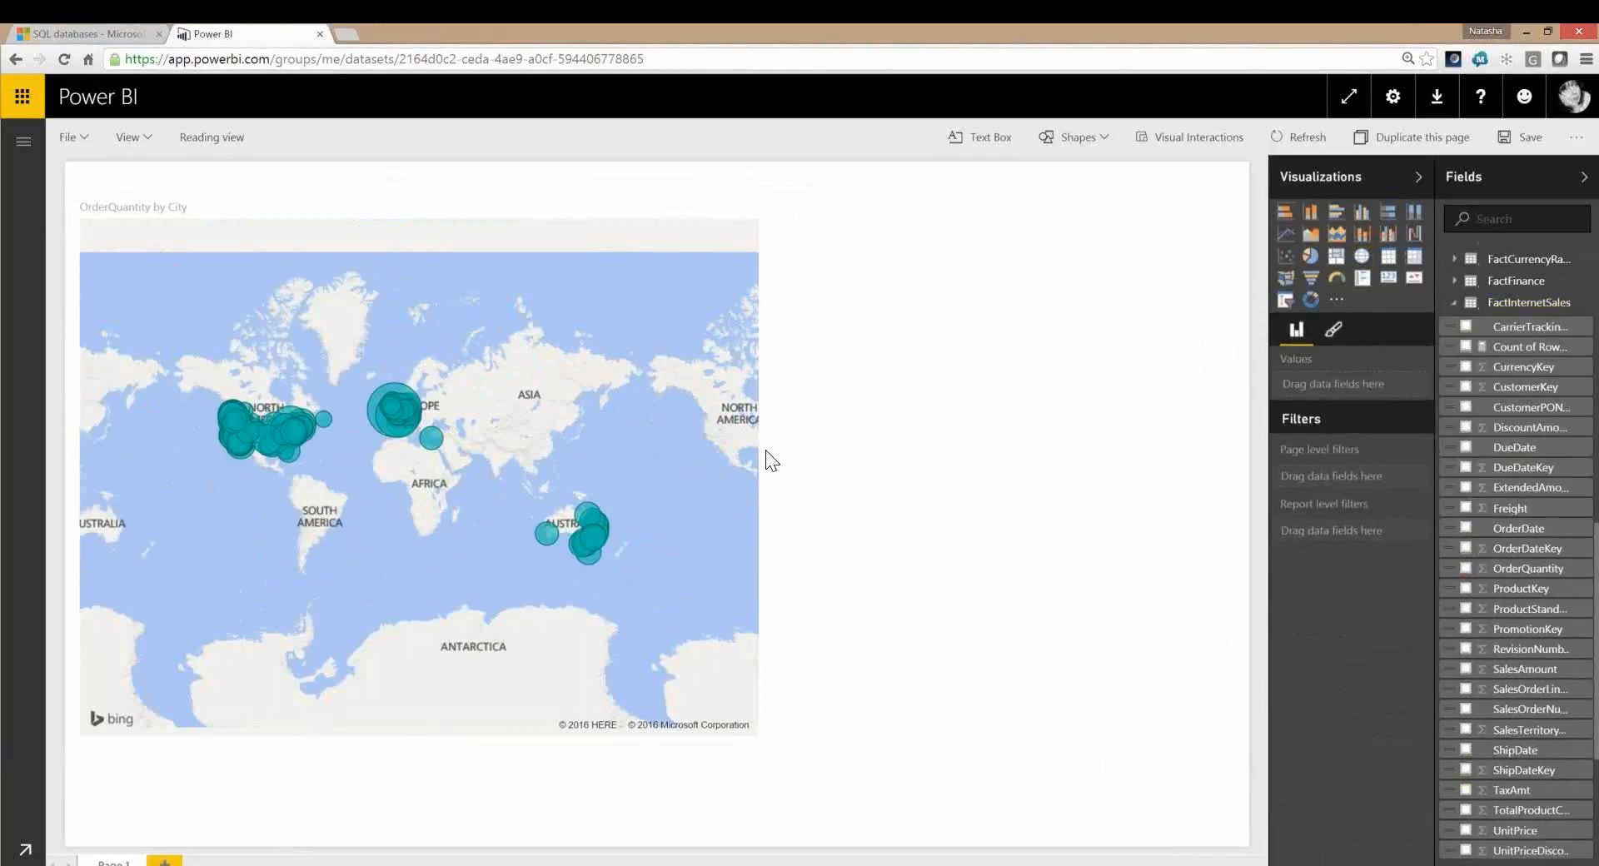
click(1310, 258)
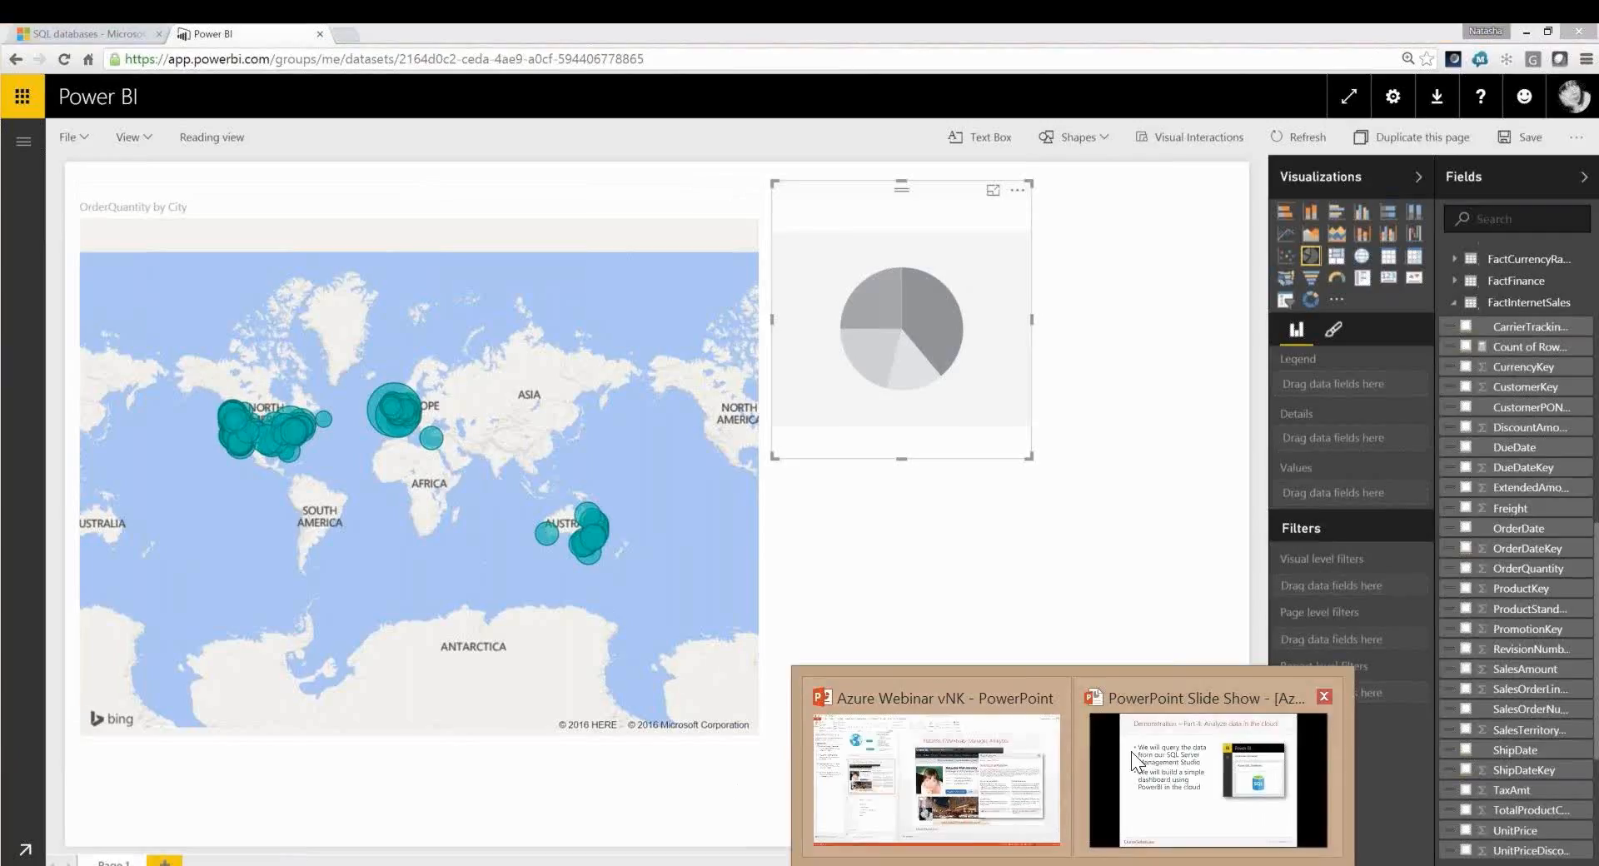
Step: Switch to the PowerPoint slide show and advance from the Part 4 slide to the Recap – Benefits of Azure slide
click(1161, 752)
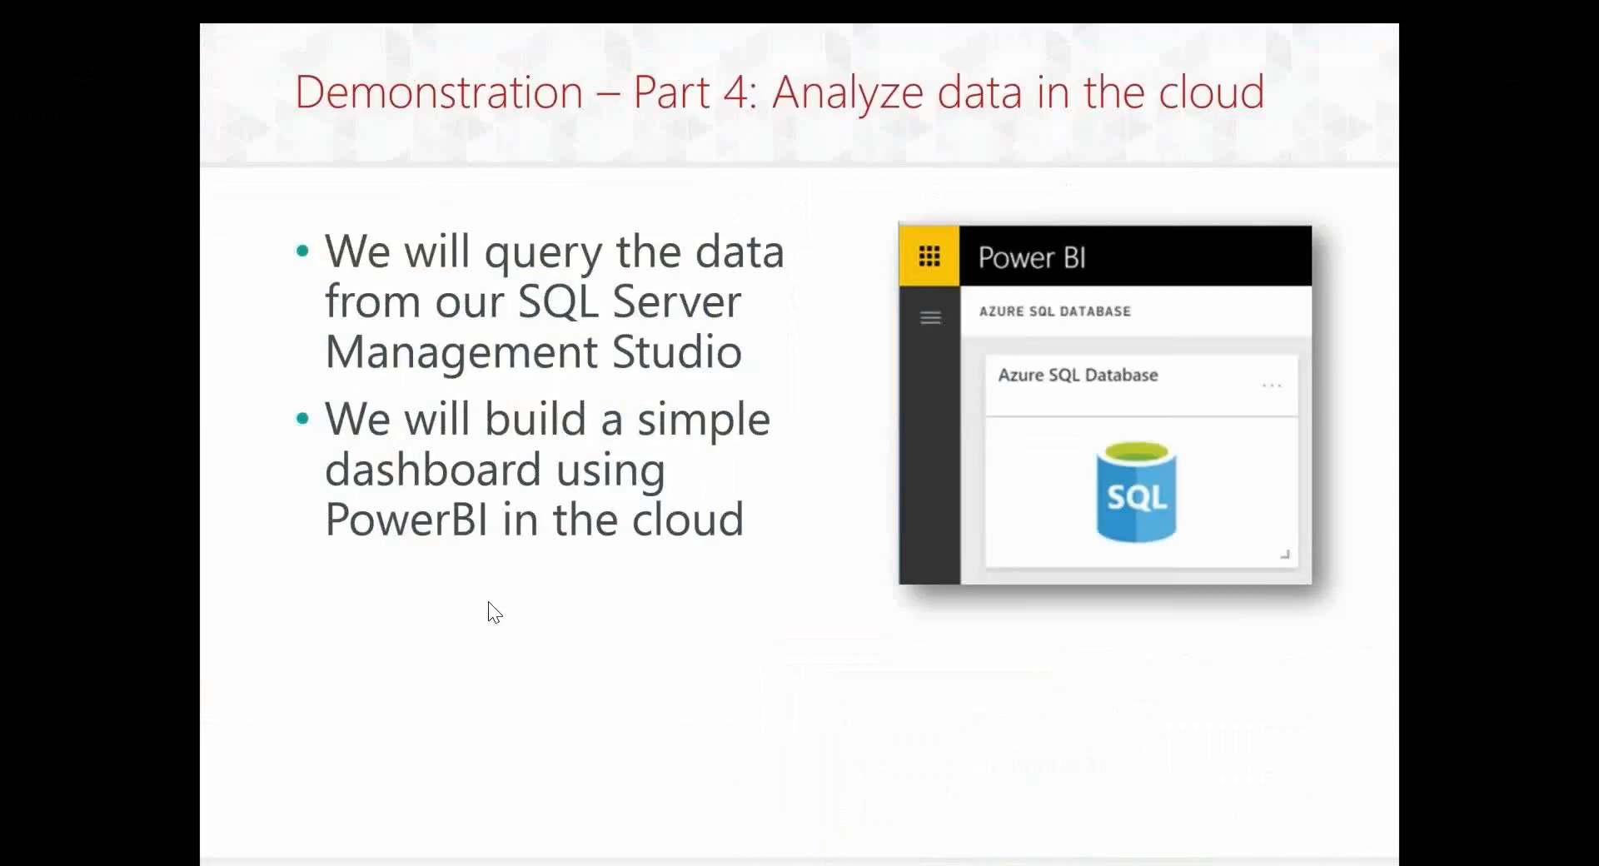
click(535, 569)
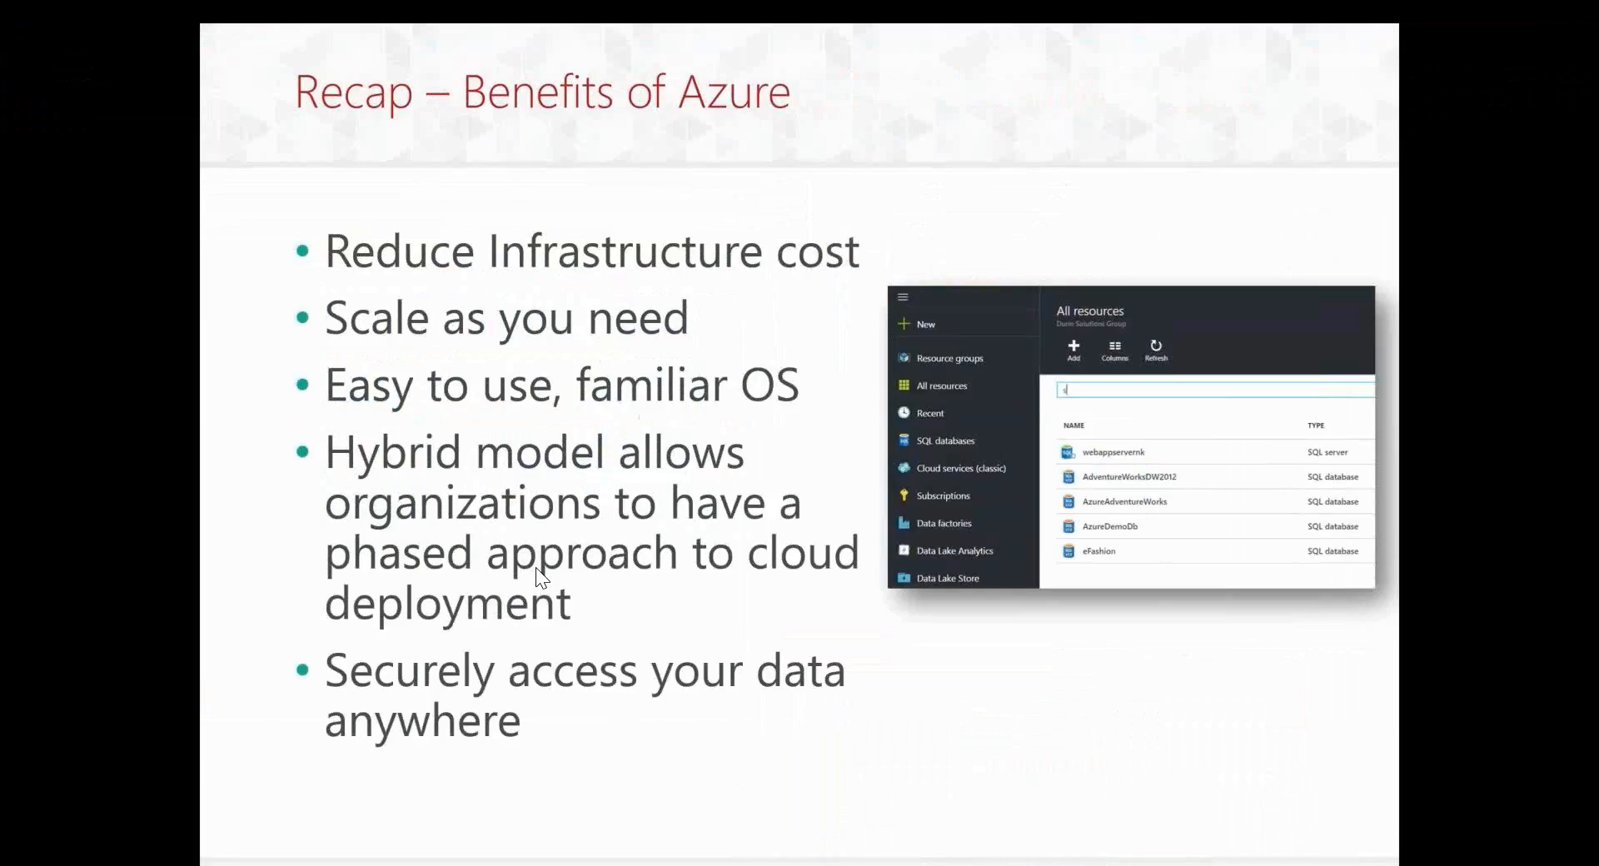